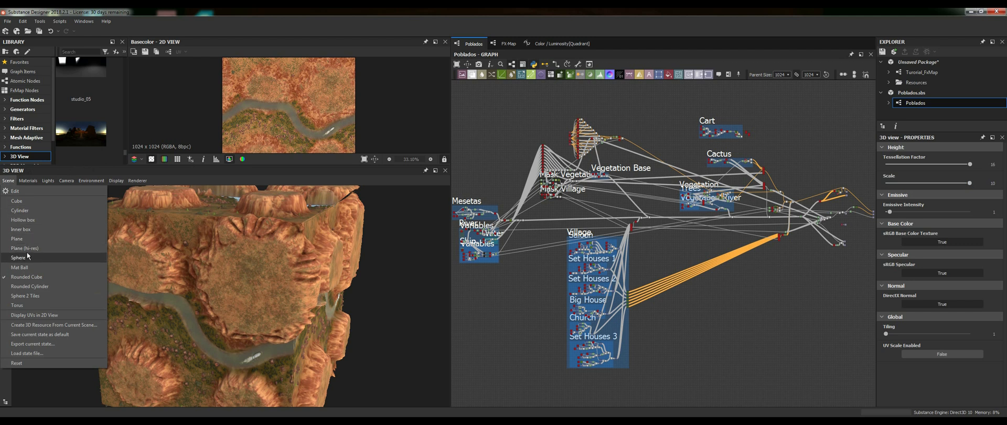
Step: Examine the river and mesas of the terrain plane in the 3D view, up close and from above
left_click_drag(234, 360, 282, 334)
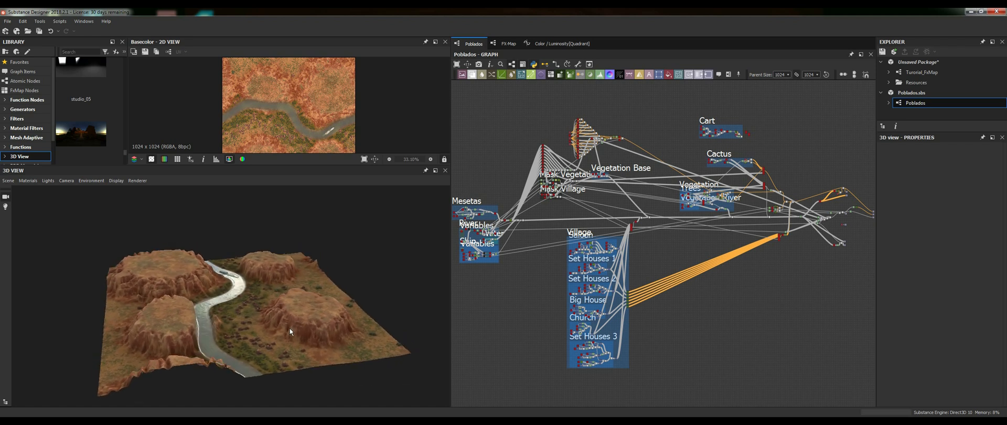
scroll(252, 294, "up", 5)
scroll(253, 294, "up", 4)
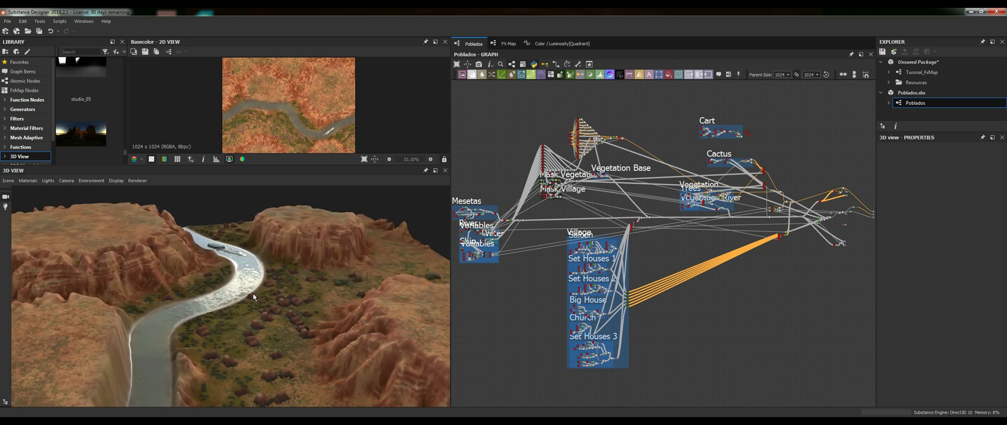
left_click_drag(343, 310, 250, 355)
scroll(250, 354, "down", 3)
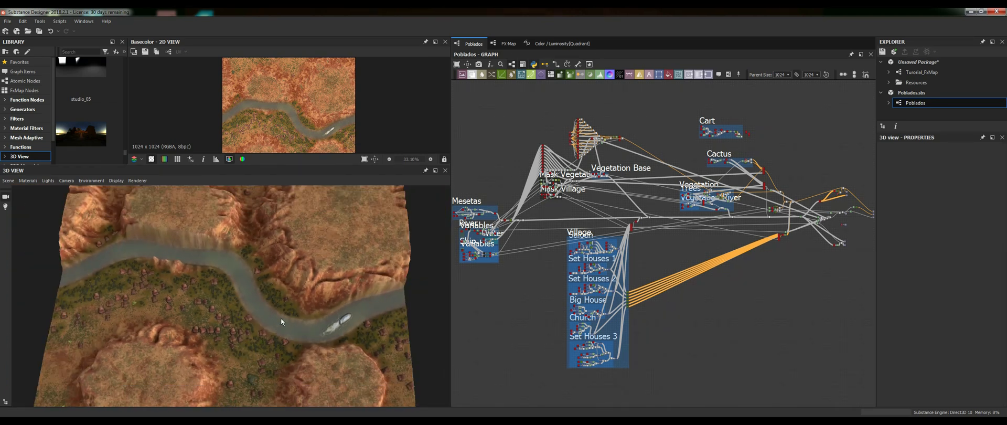
left_click_drag(281, 317, 356, 293)
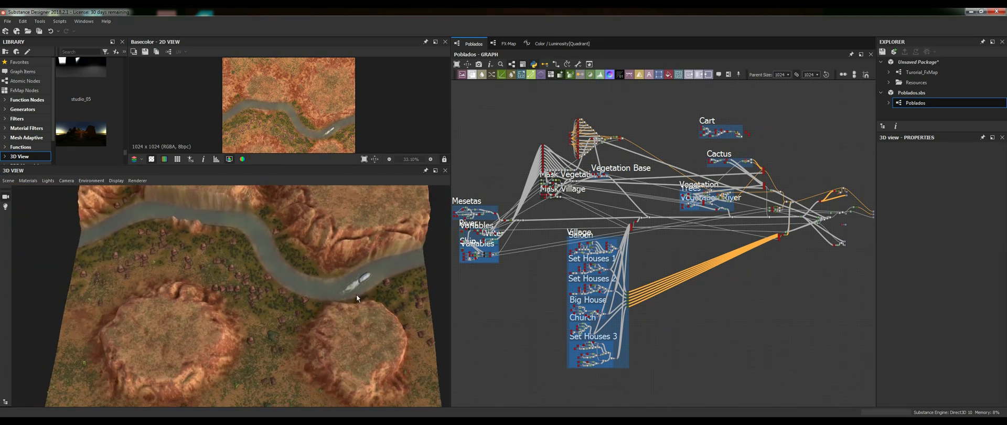
Step: Bring up the Poblados graph's input parameters and try out the River Offset default, leaving both values at 0
left_click(797, 301)
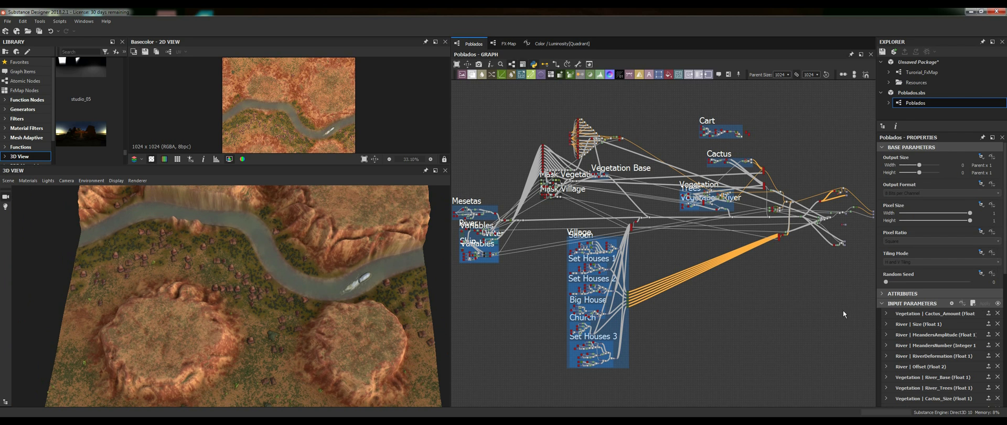
scroll(931, 290, "down", 3)
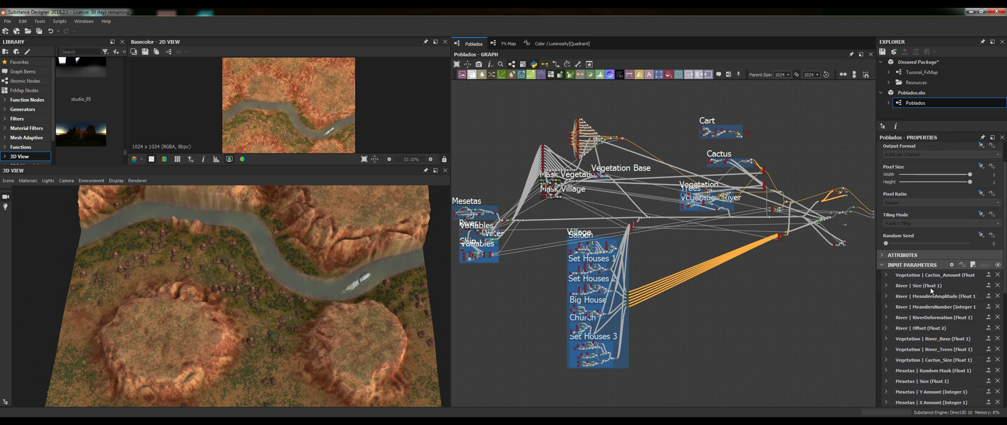
left_click_drag(1004, 288, 1003, 281)
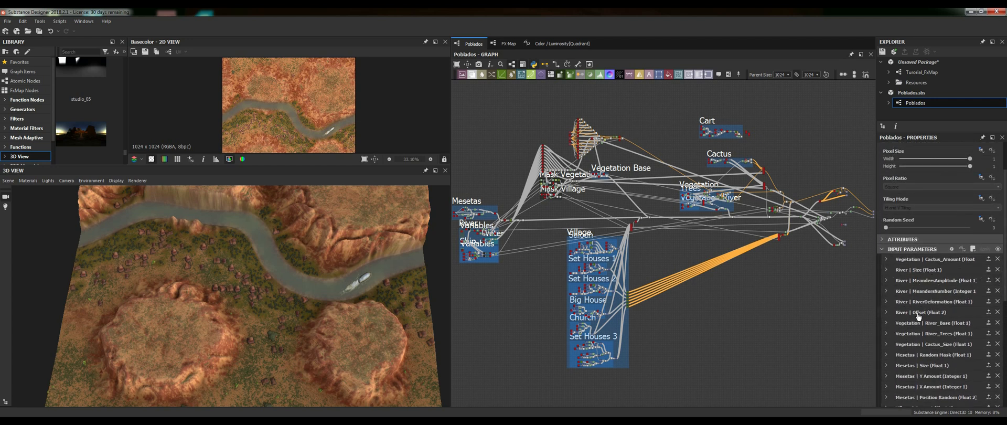
left_click(886, 312)
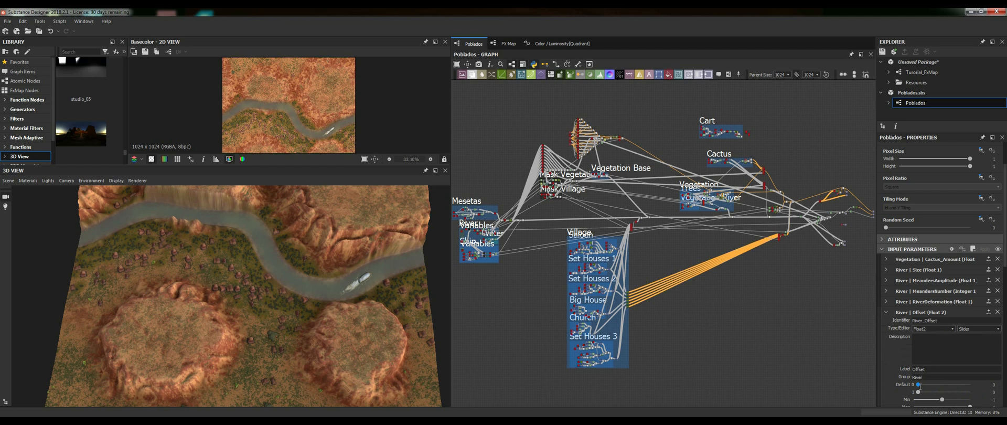
mouse_move(918, 385)
left_mouse_down()
mouse_move(950, 386)
mouse_move(913, 392)
left_mouse_up()
mouse_move(283, 291)
left_mouse_down()
mouse_move(247, 314)
mouse_move(275, 292)
left_mouse_up()
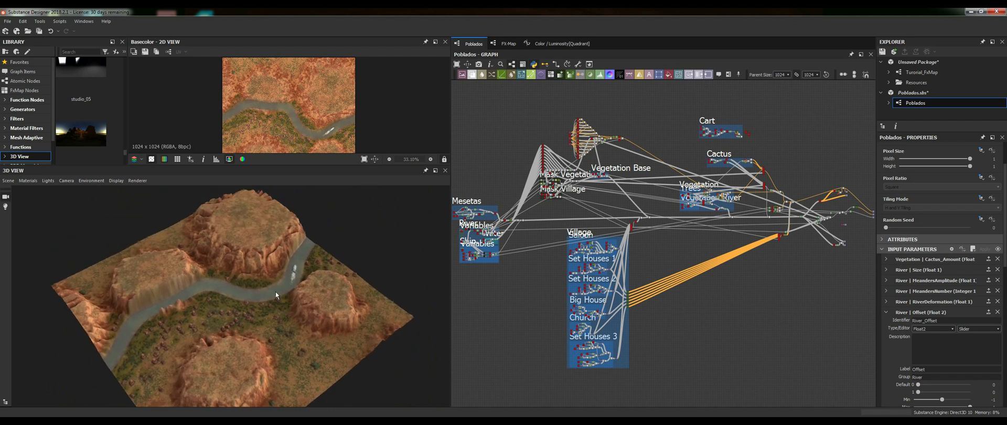
left_click(886, 310)
Step: Test the RiverDeformation parameter's default at 0 and finally set it to 38.6
left_click(886, 301)
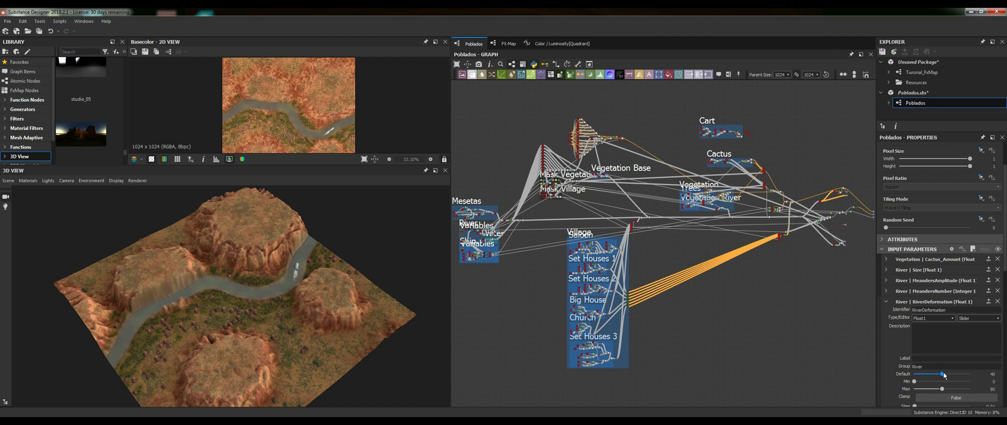
left_click_drag(942, 376, 913, 376)
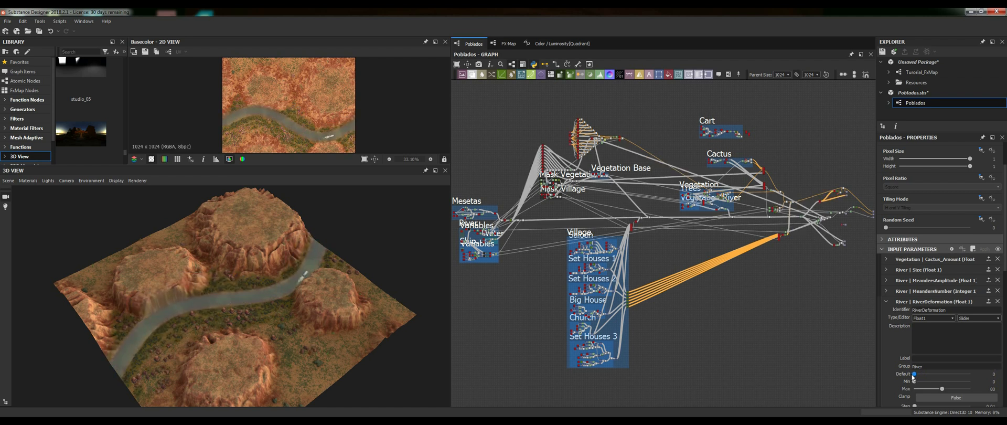
left_click_drag(913, 376, 943, 378)
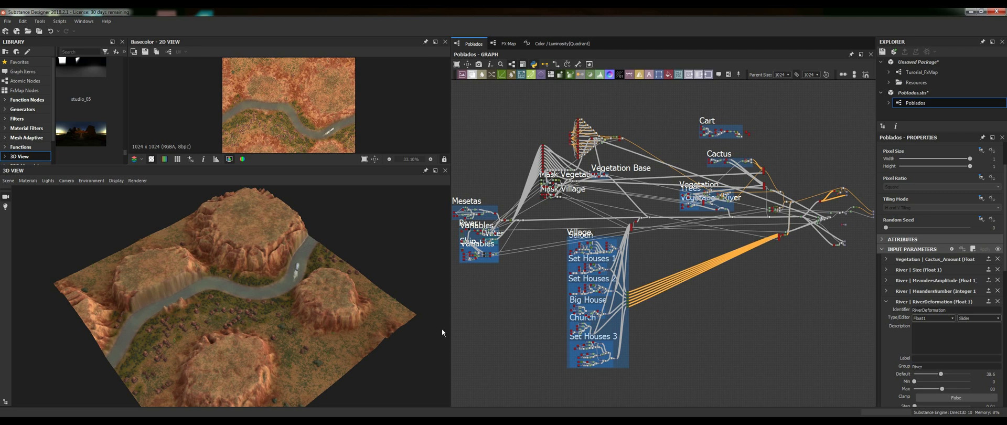
mouse_move(290, 290)
left_mouse_down()
mouse_move(271, 313)
mouse_move(296, 305)
left_mouse_up()
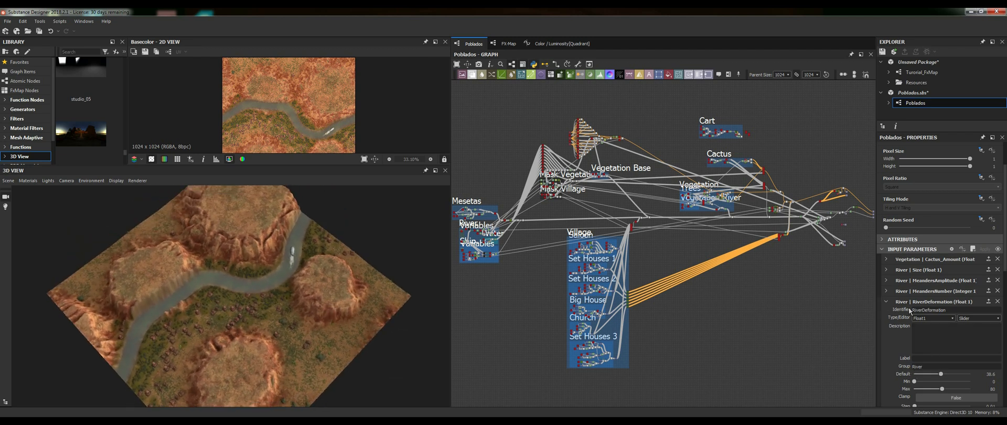
left_click(887, 301)
Step: Try a default of 3 for the river's MeandersNumber parameter and return it to 1
left_click(887, 291)
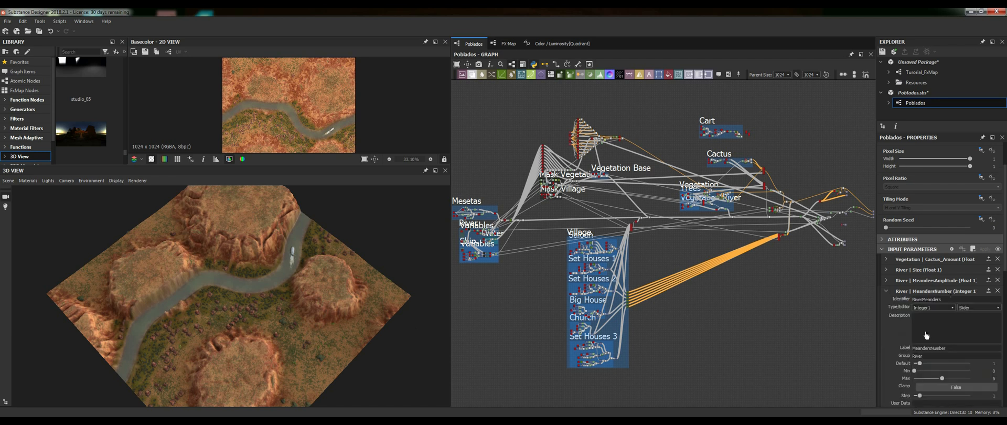
left_click_drag(921, 363, 932, 366)
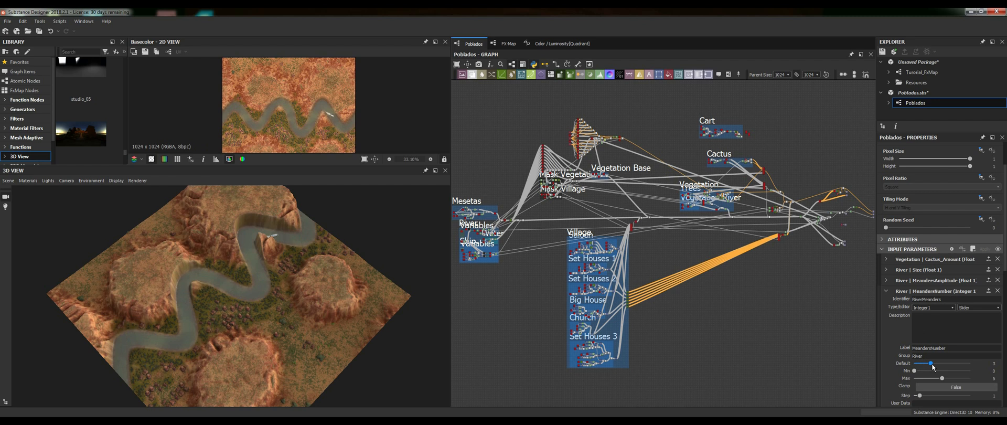
left_click_drag(931, 363, 920, 364)
left_click(886, 290)
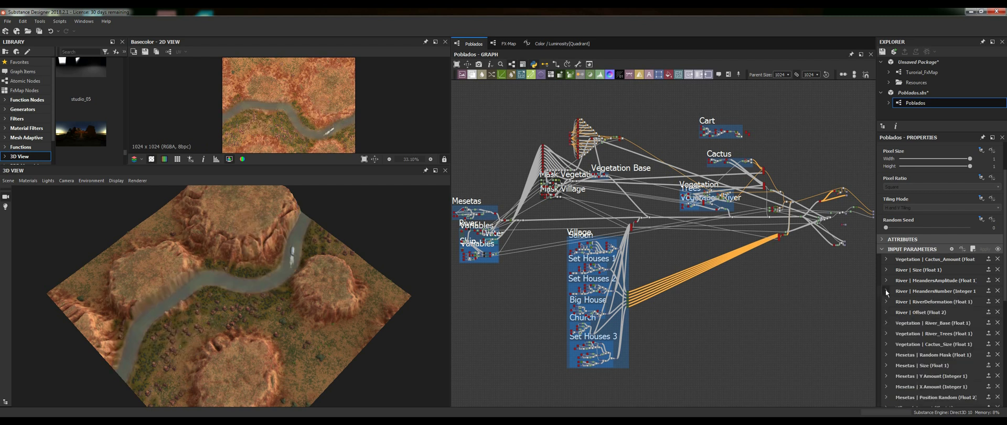
Step: Vary the river's MeandersAmplitude default between 0 and about 0.49, finally setting it to 0.24
left_click(886, 281)
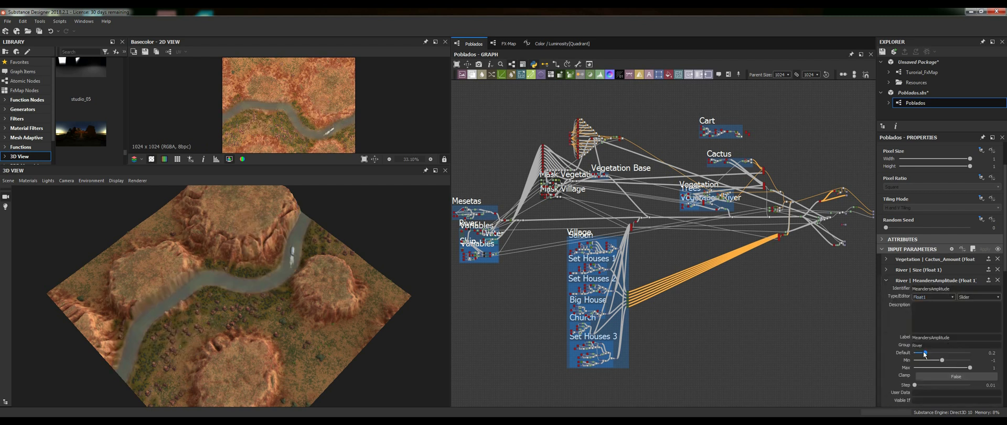
left_click_drag(933, 355, 943, 354)
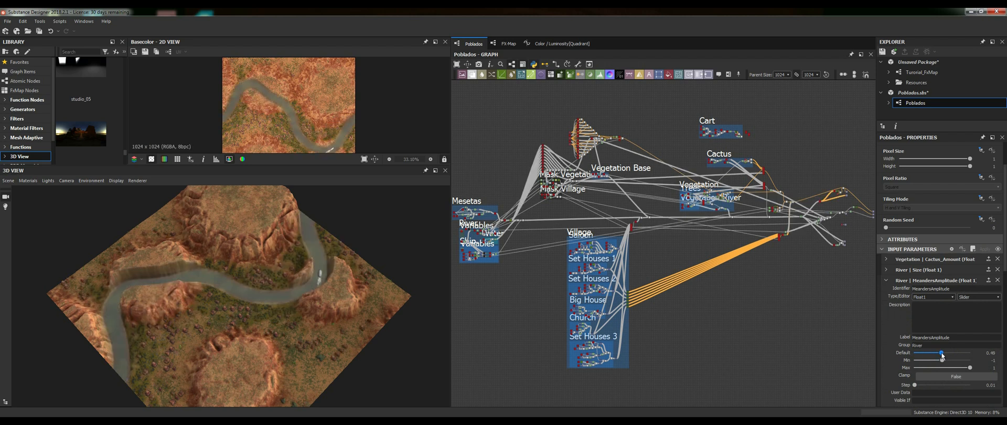
left_click_drag(943, 355, 913, 356)
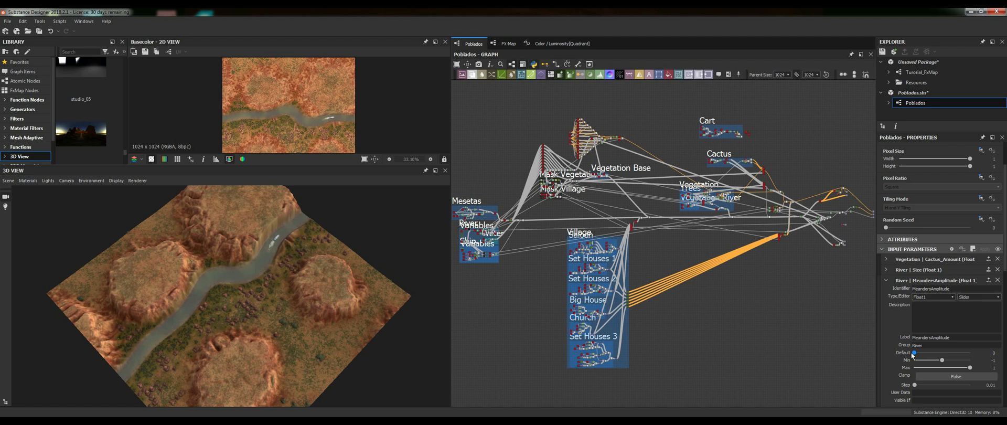
left_click_drag(914, 355, 934, 355)
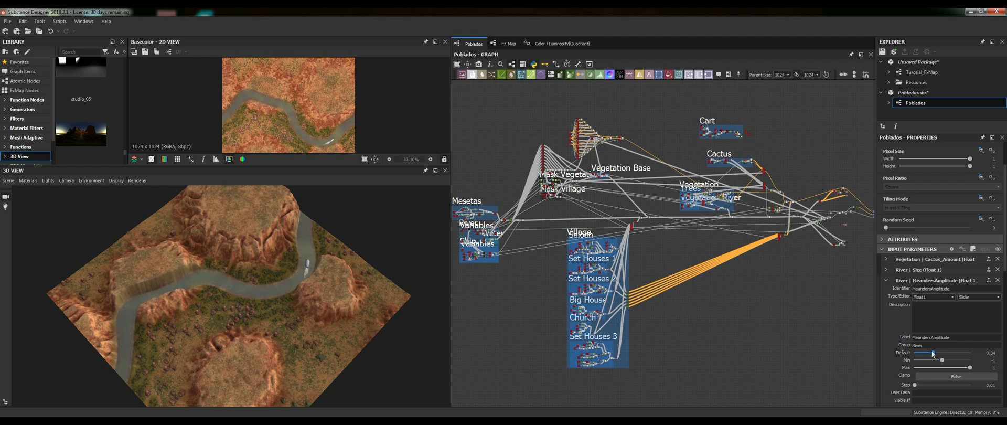
left_click_drag(931, 351, 926, 352)
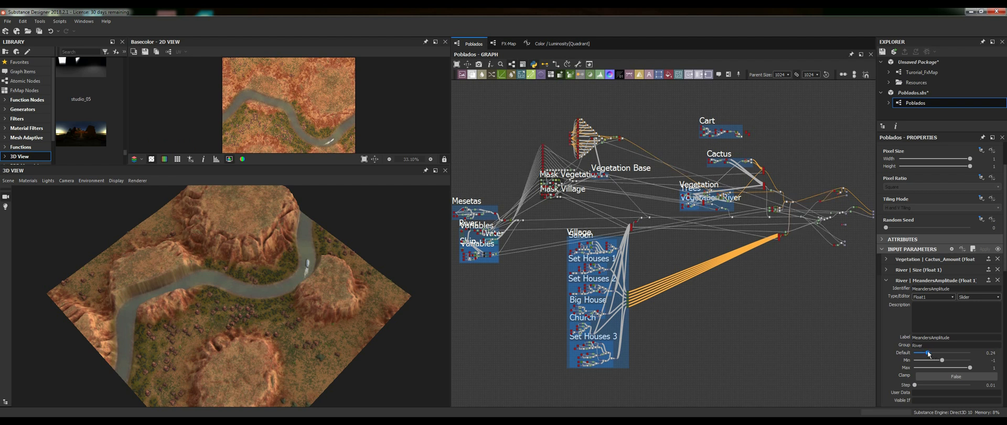
Step: Vary the River Size parameter's default between 0.15 and 0.93, finally setting it to 0.39
left_click(887, 269)
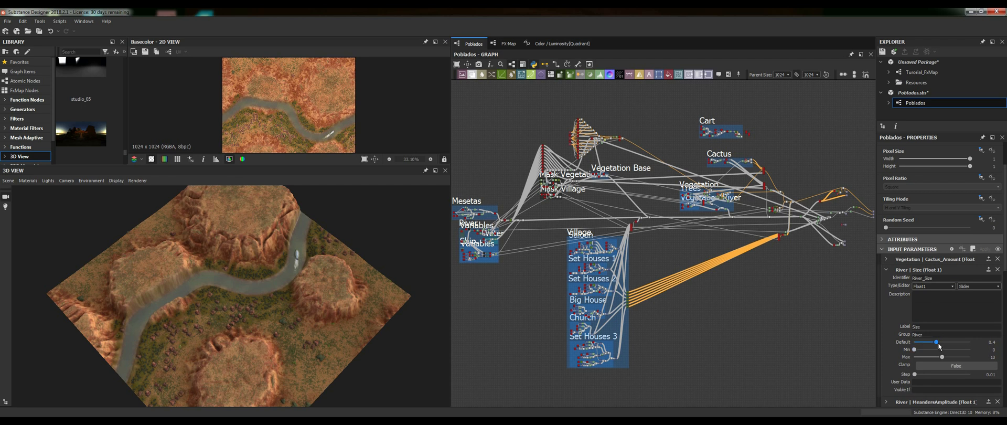
left_click_drag(937, 344, 968, 346)
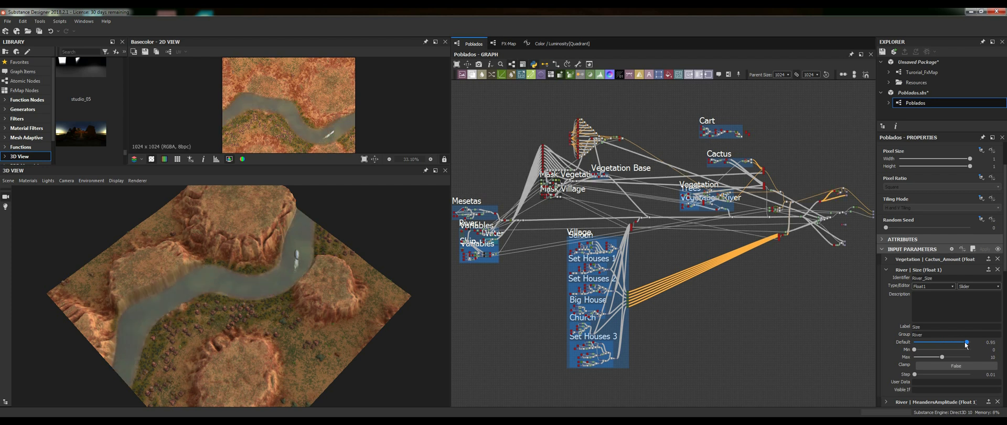
left_click_drag(966, 344, 924, 346)
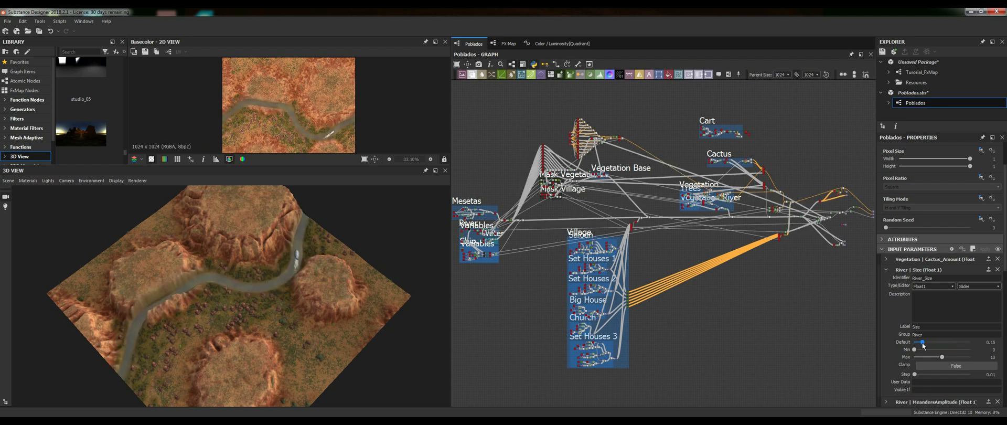
left_click_drag(923, 345, 937, 345)
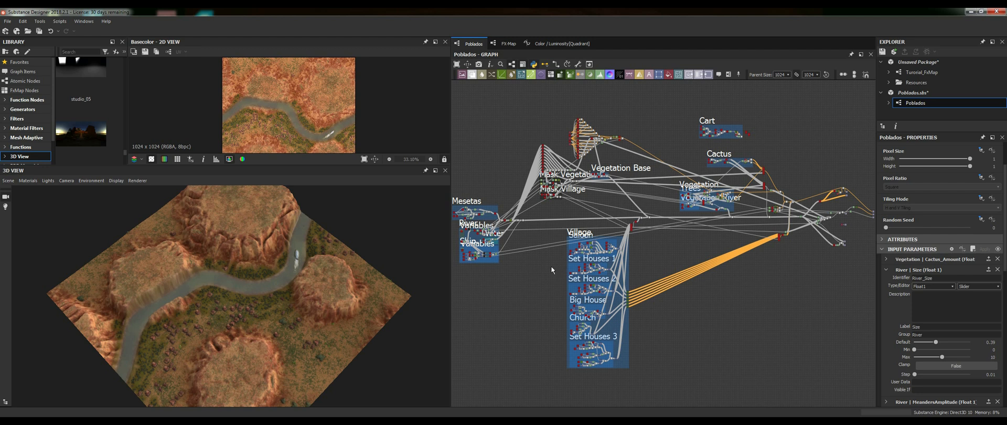
Step: Show the output of the River frame's FX-Map node in the 2D view and open that FX-Map for editing
middle_click_drag(533, 246, 605, 256)
scroll(578, 257, "up", 6)
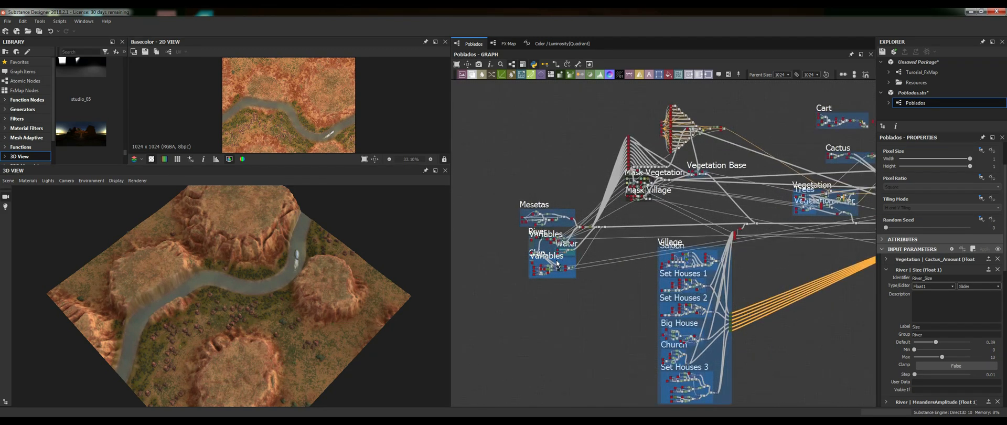
scroll(520, 253, "up", 3)
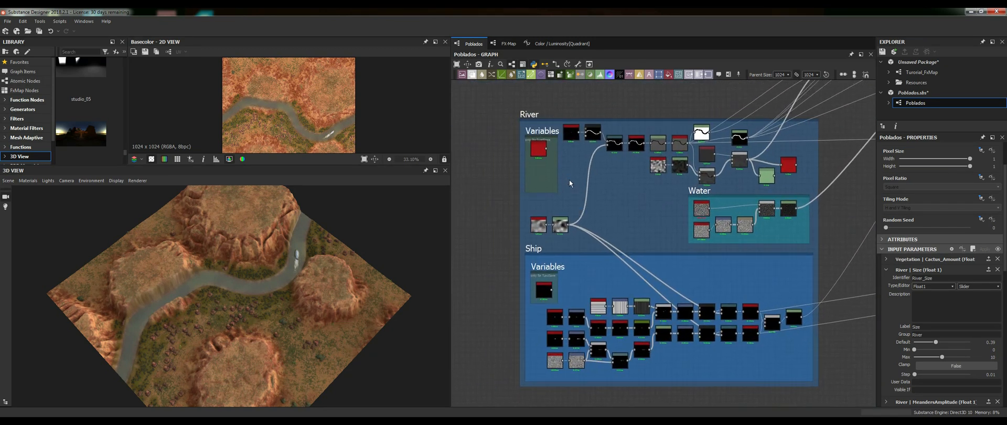
scroll(616, 120, "up", 5)
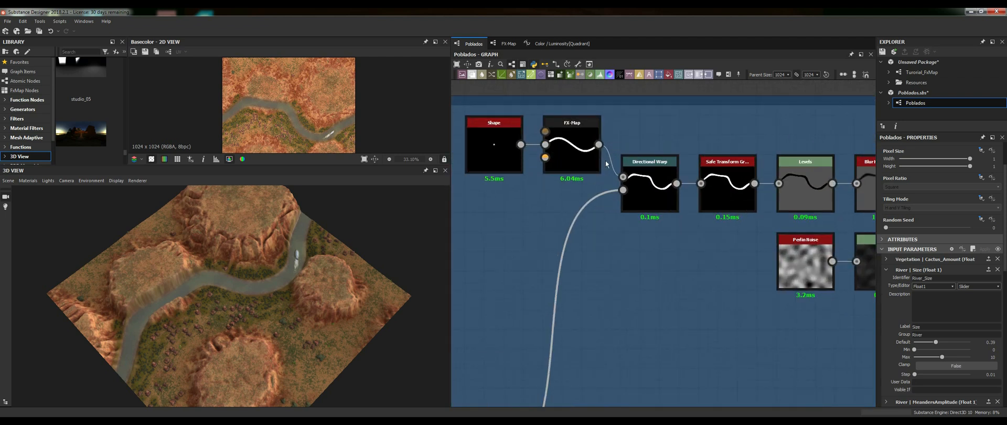
double_click(570, 146)
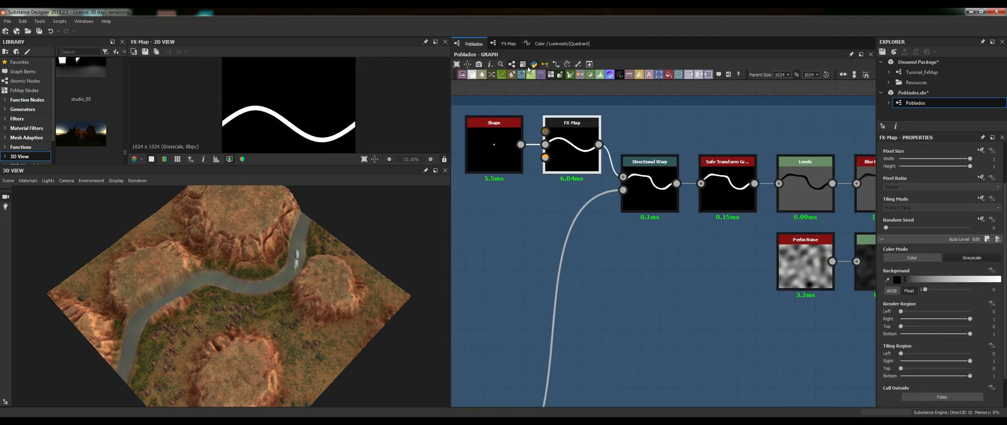
right_click(571, 143)
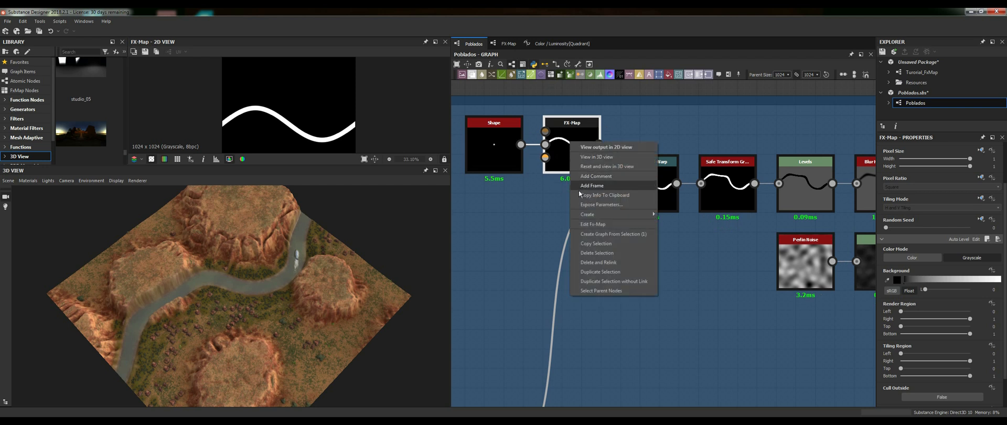
left_click(599, 224)
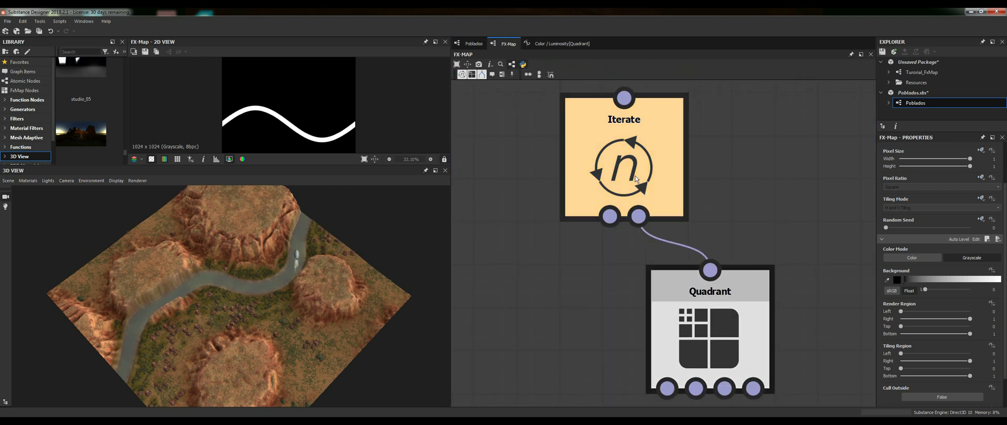
Step: Open the Quadrant node's Pattern Offset function and examine the node network that shapes the river's meanders
left_click(708, 315)
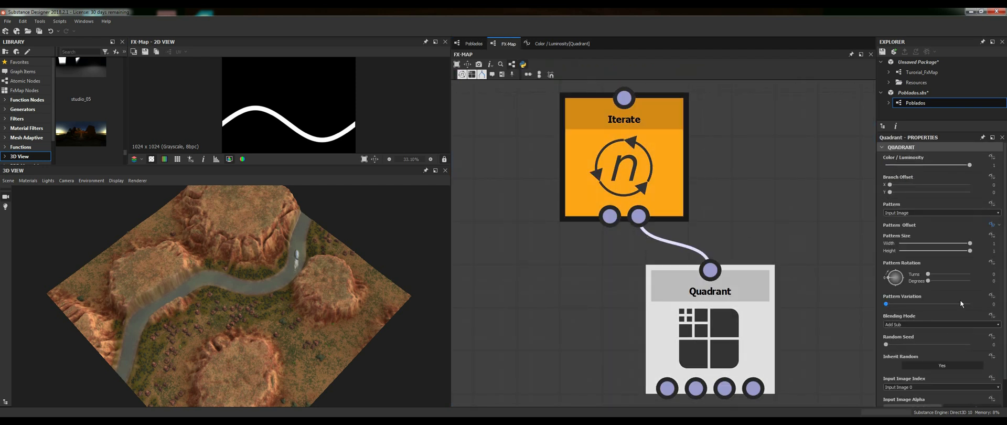
left_click(993, 224)
scroll(645, 221, "down", 2)
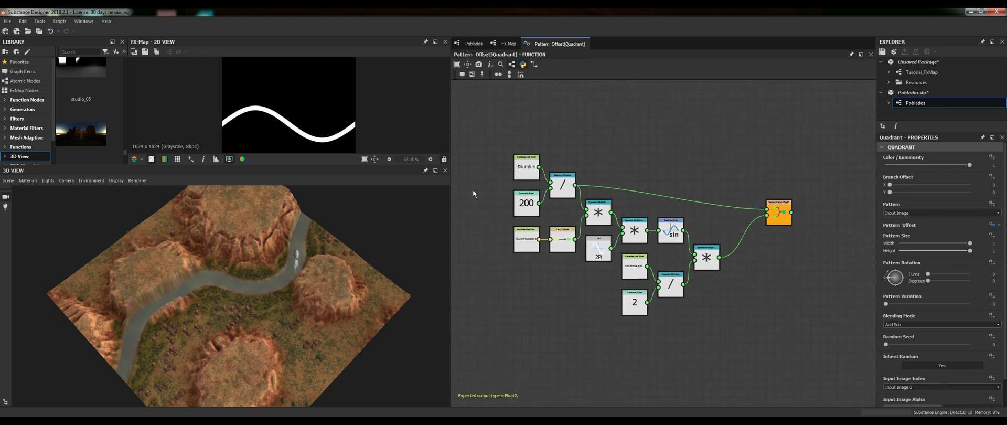
scroll(524, 293, "up", 2)
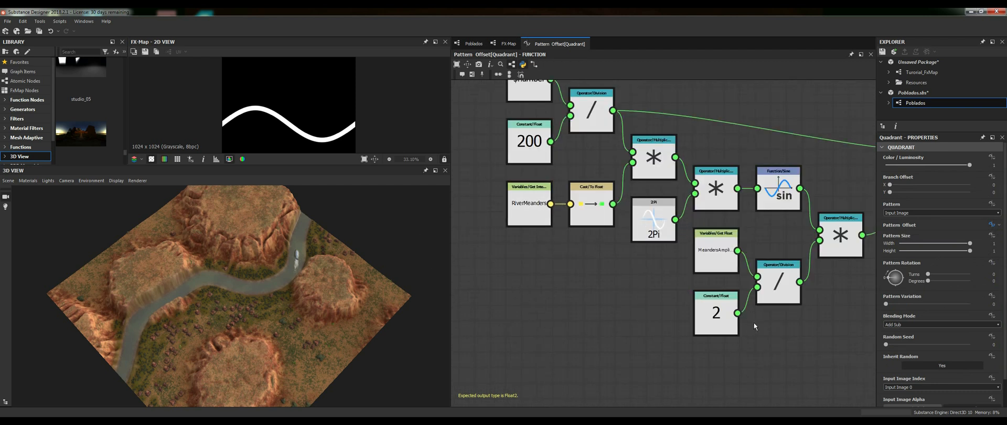
scroll(635, 278, "down", 3)
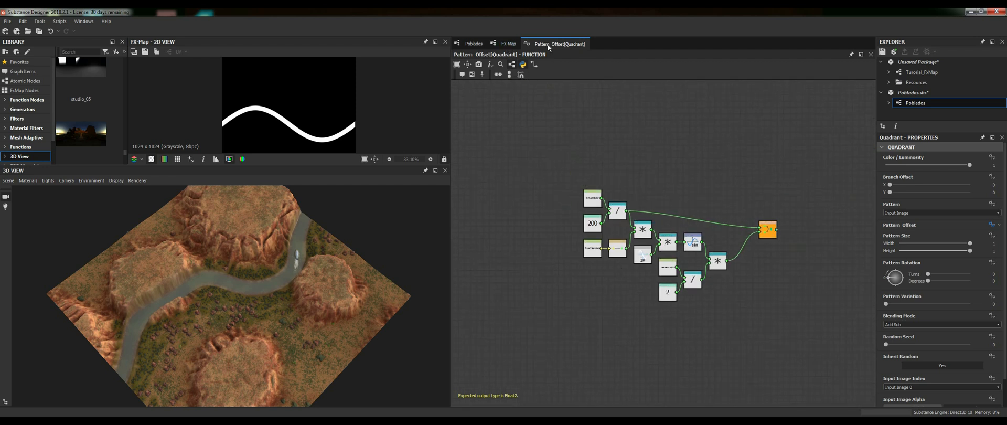
Step: Return to the Poblados graph and examine the Ship frame's node network, with a closer view of the river ship in 3D
left_click(506, 44)
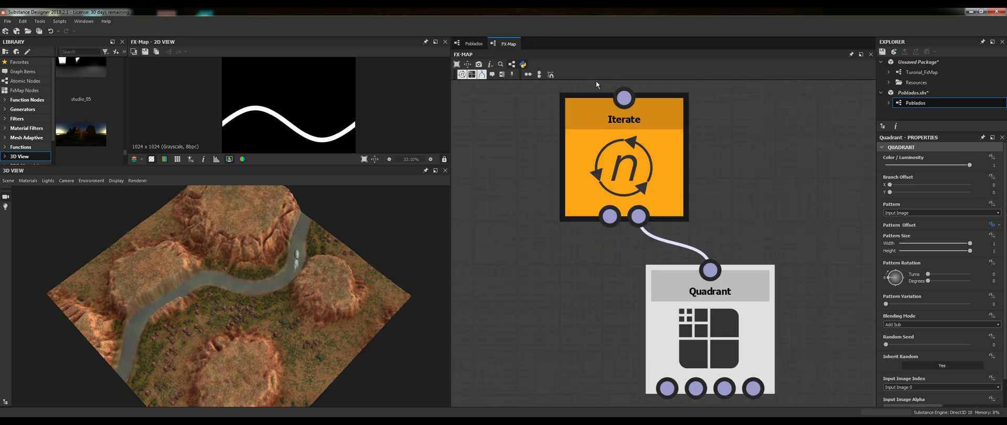
left_click(475, 44)
scroll(713, 234, "down", 3)
middle_click_drag(702, 280, 589, 54)
middle_click_drag(714, 235, 726, 172)
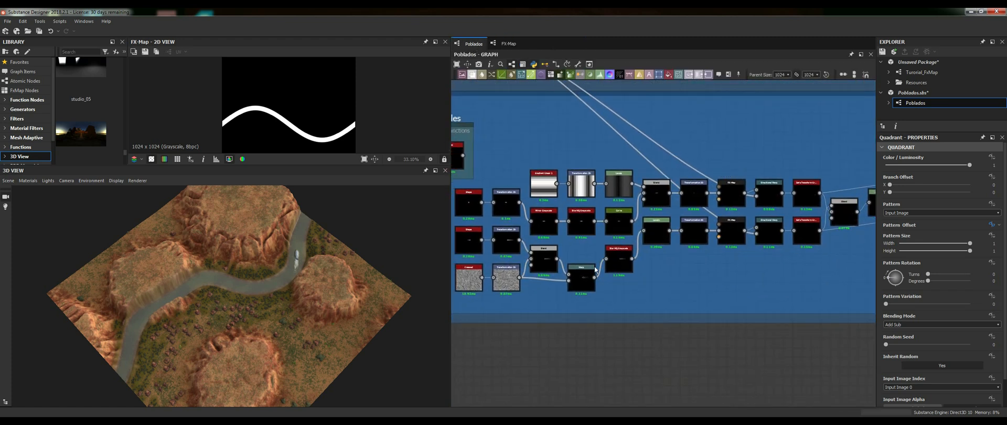
scroll(382, 294, "up", 5)
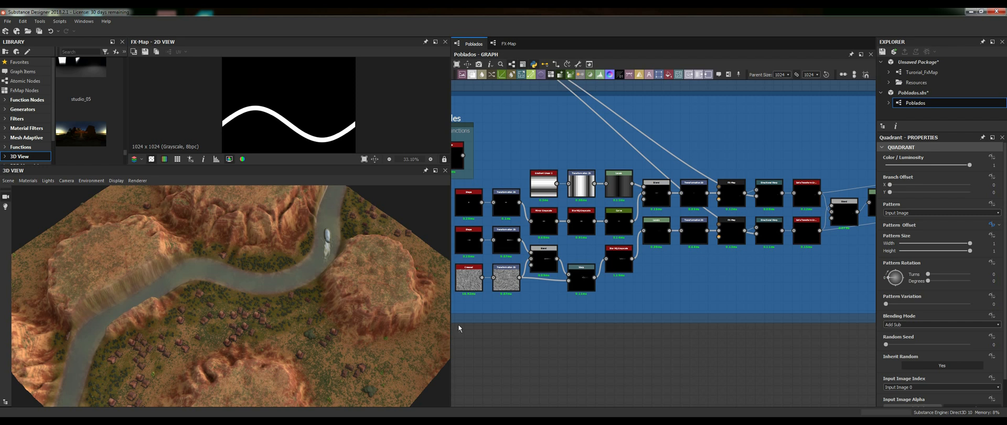
scroll(620, 249, "down", 1)
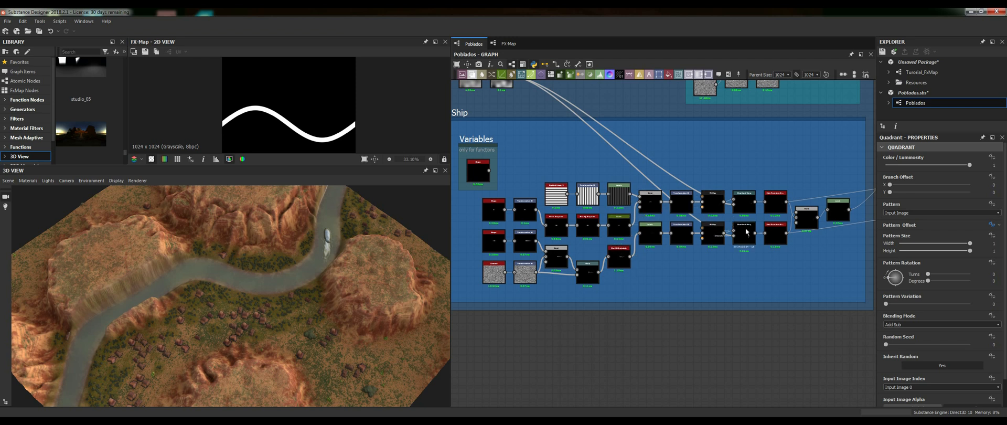
Step: Open the upper FX-Map node in the Ship frame for editing and examine its Quadrant node's Pattern Rotation function
left_click(712, 205)
right_click(712, 205)
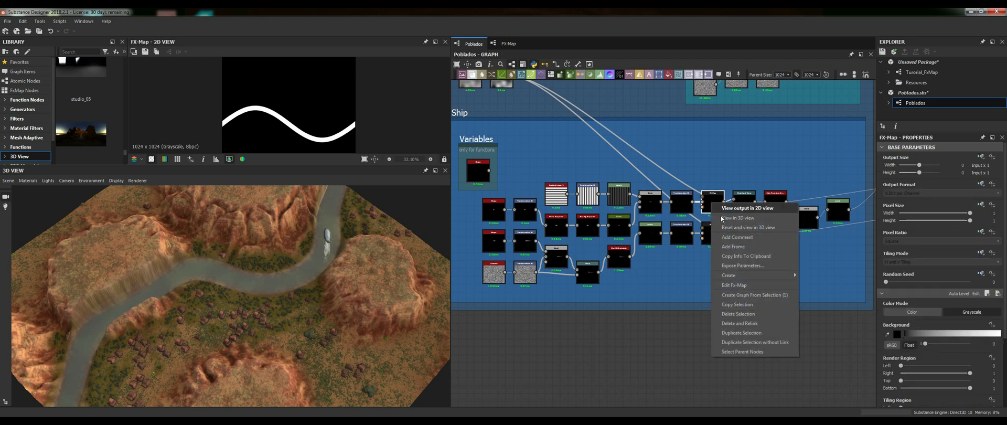
left_click(735, 283)
left_click(710, 231)
scroll(712, 228, "down", 4)
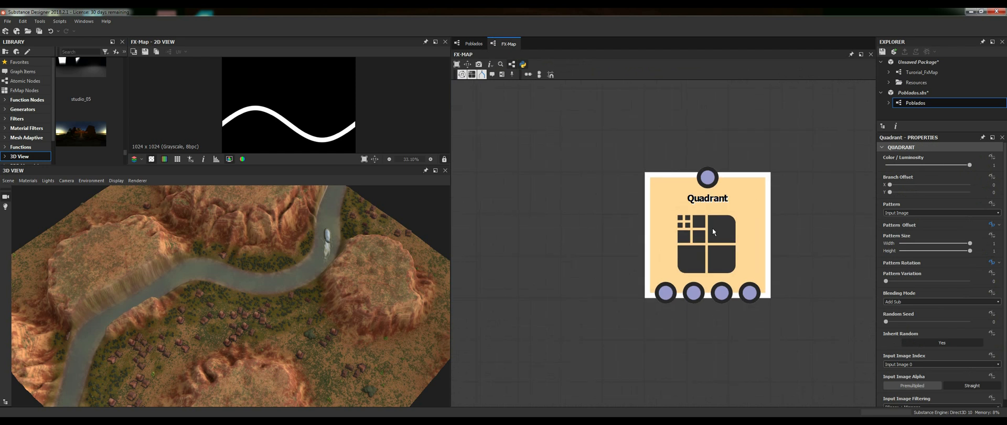
left_click(991, 262)
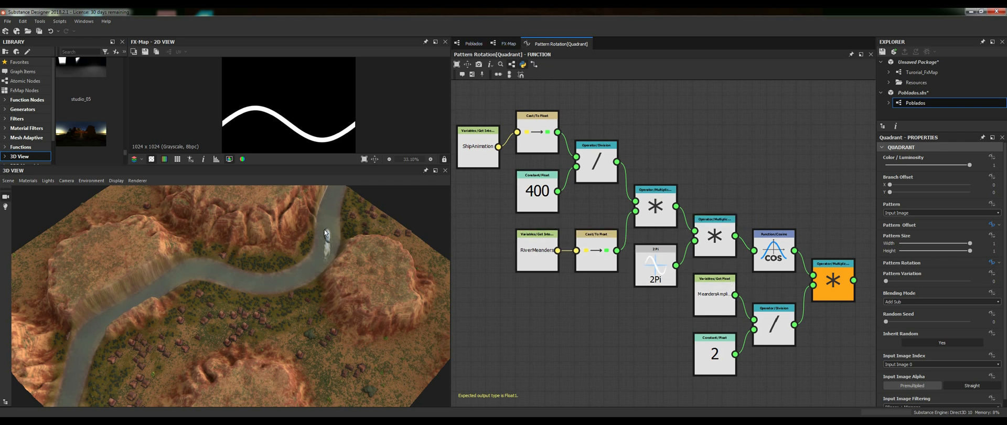
Step: In the Poblados graph, vary the Ship Animation parameter's default between 0 and 22, finally setting it to 393
left_click(473, 44)
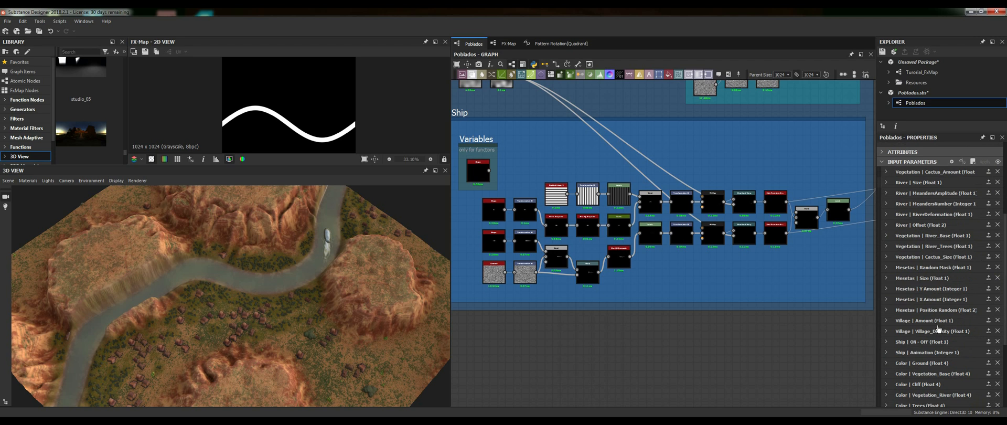
scroll(938, 329, "down", 1)
left_click(886, 329)
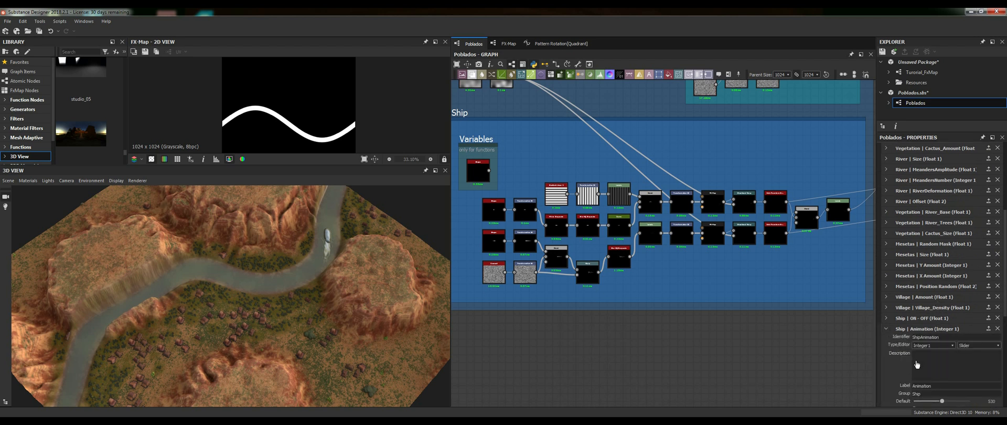
left_click_drag(942, 403, 911, 405)
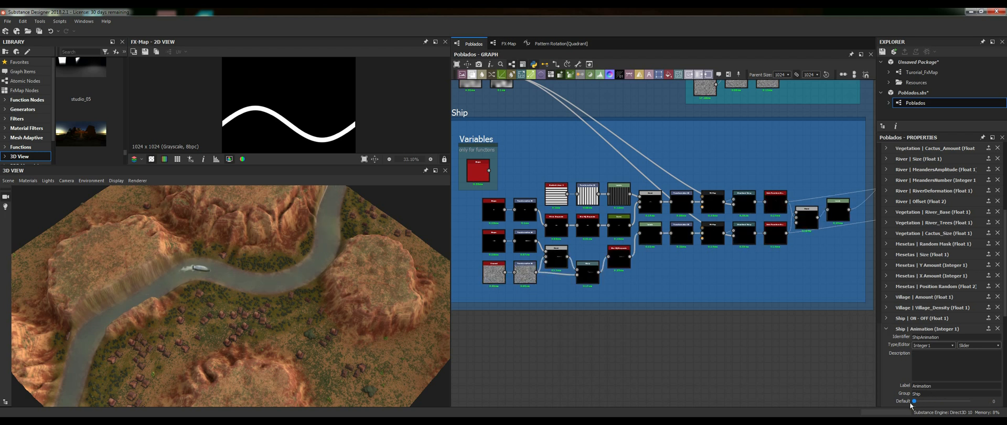
left_click_drag(913, 403, 915, 403)
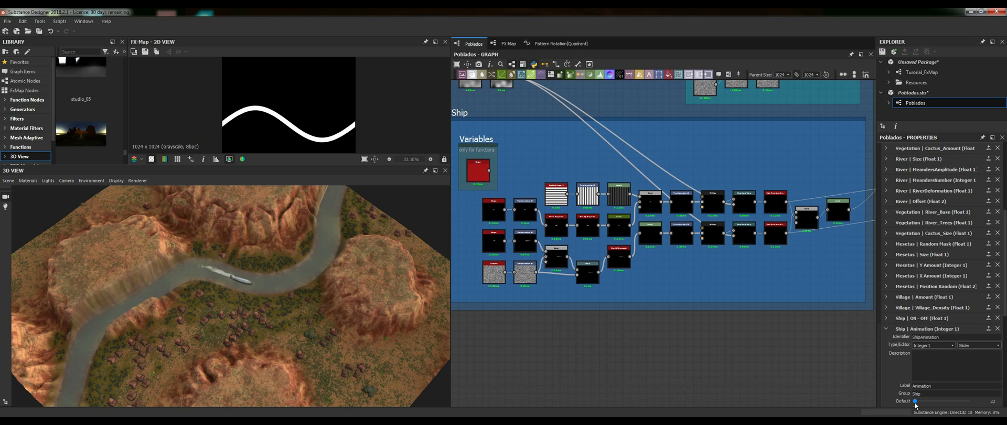
left_click_drag(916, 405, 904, 401)
left_click_drag(235, 279, 115, 370)
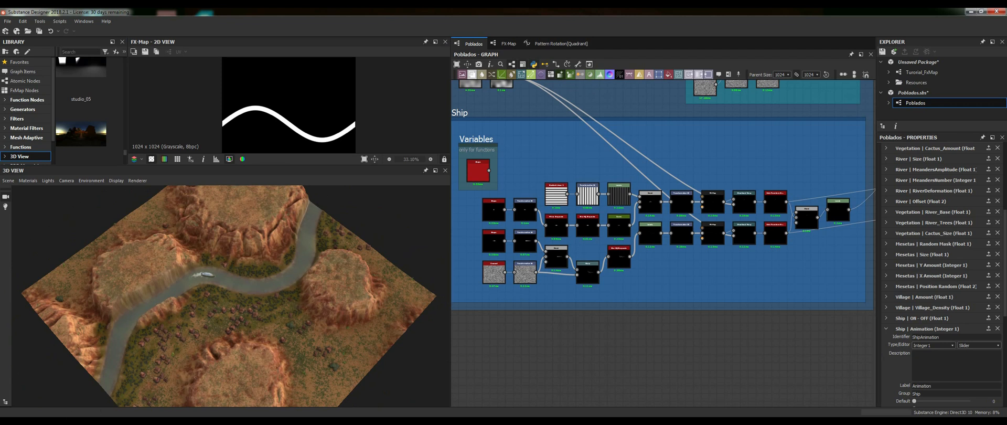
left_click_drag(916, 402, 935, 407)
Step: Replace the Poblados package with the Relojes package and show its graph and the whole clock device in 3D
scroll(621, 236, "down", 3)
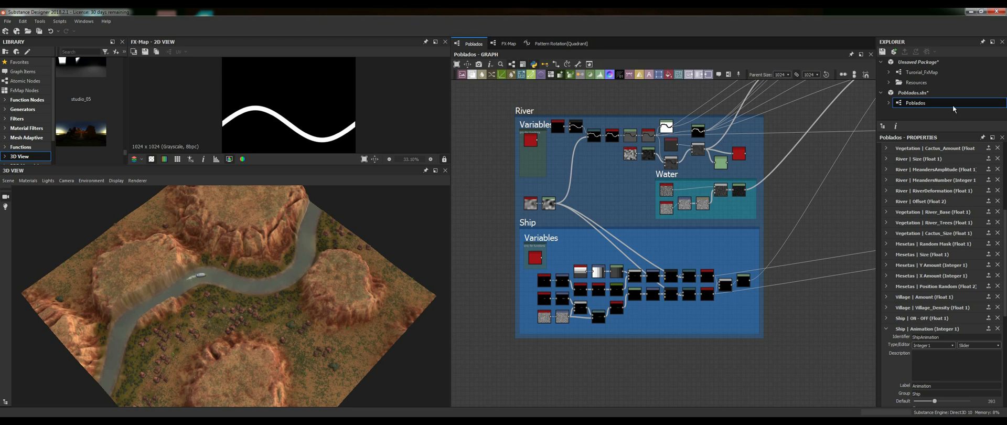
right_click(922, 93)
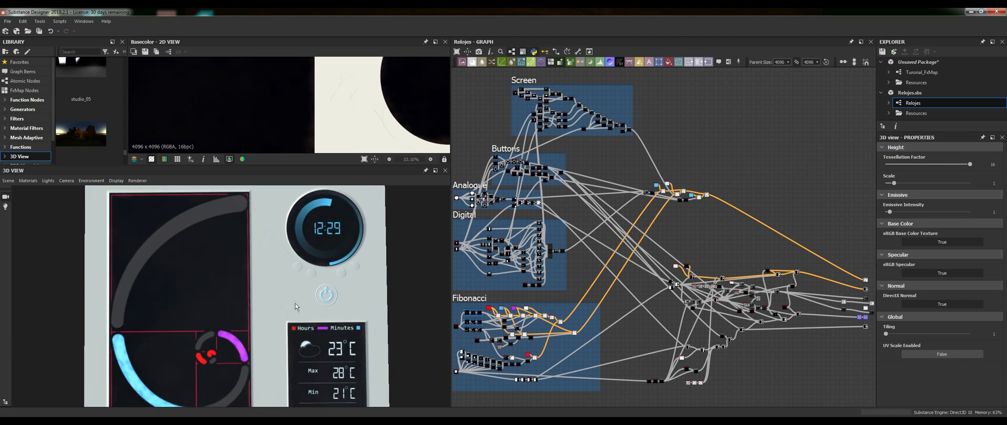
scroll(285, 288, "down", 2)
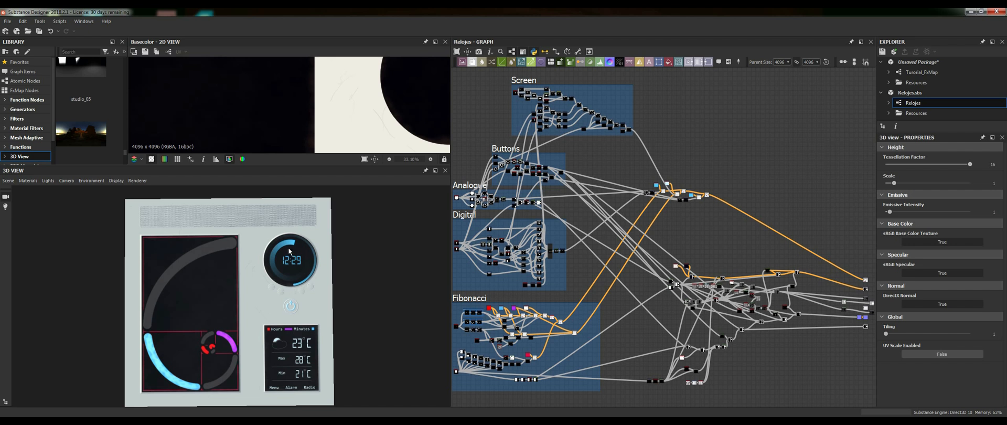
Step: Examine the Analogue frame's FX-Map node and the Blend node that feeds it the inner gradient ring
scroll(461, 201, "up", 10)
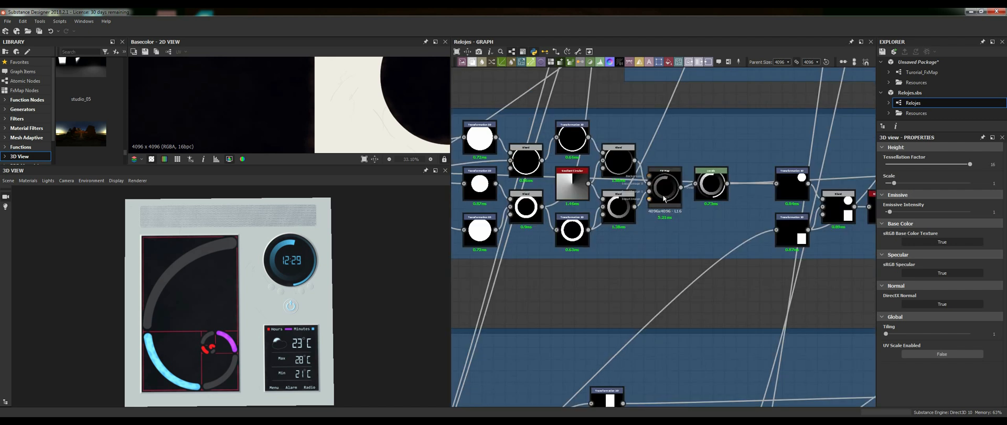
left_click(664, 187)
scroll(664, 187, "up", 5)
left_click(664, 189)
scroll(664, 200, "down", 5)
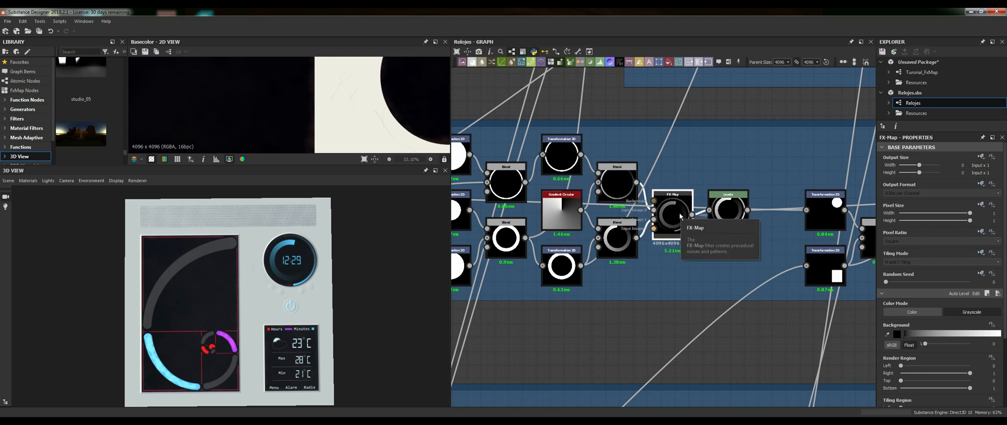
left_click(618, 239)
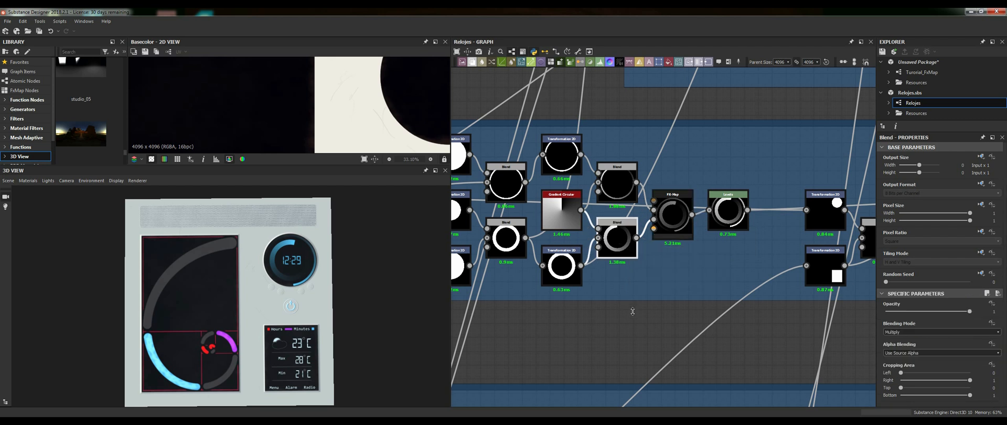
Step: Add a Safe Transform Grayscale node below the FX-Map and feed it the inner gradient ring's Blend output
key("space")
left_click(604, 332)
key("space")
type("sfa")
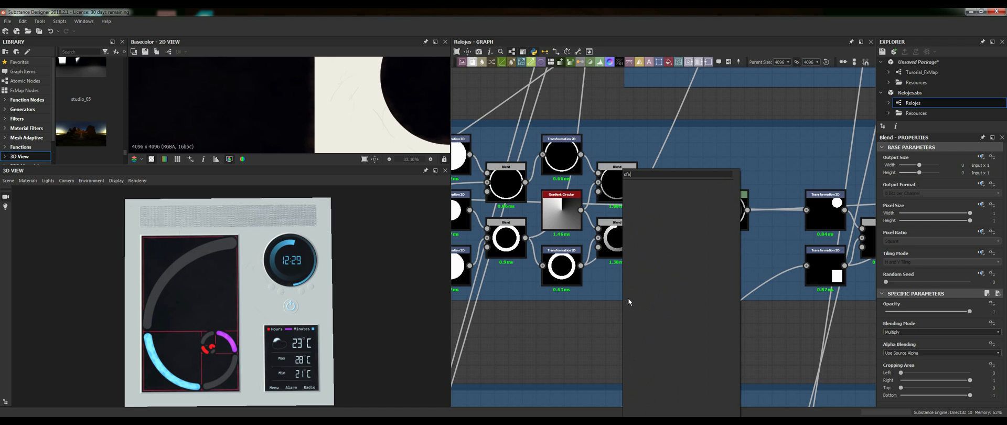
key("BackSpace")
key("BackSpace")
key("BackSpace")
type("safe")
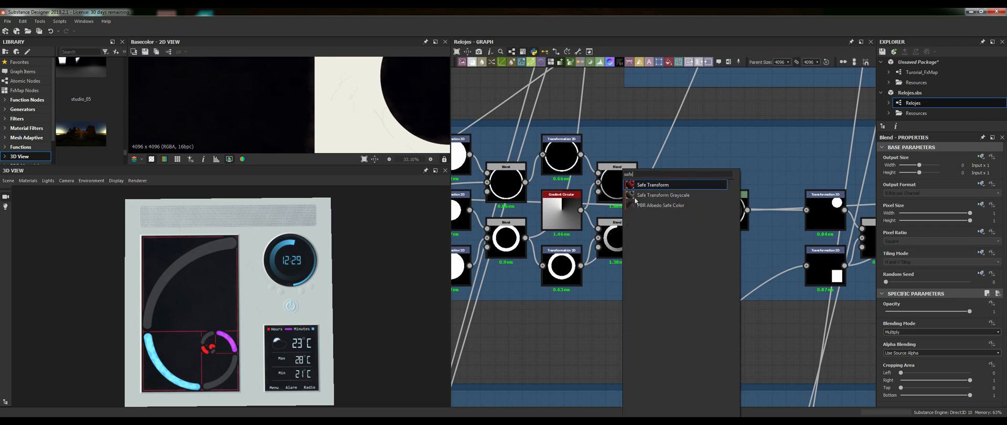
left_click(665, 194)
left_click_drag(631, 311, 677, 295)
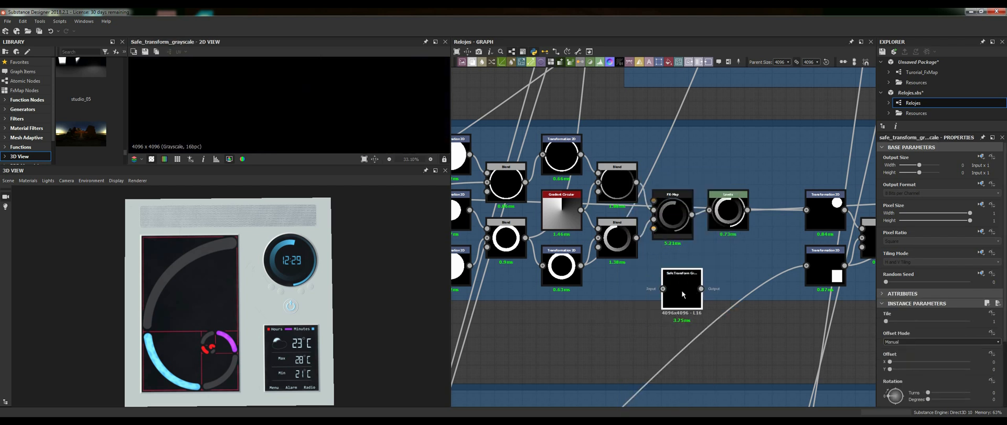
left_click_drag(637, 239, 669, 277)
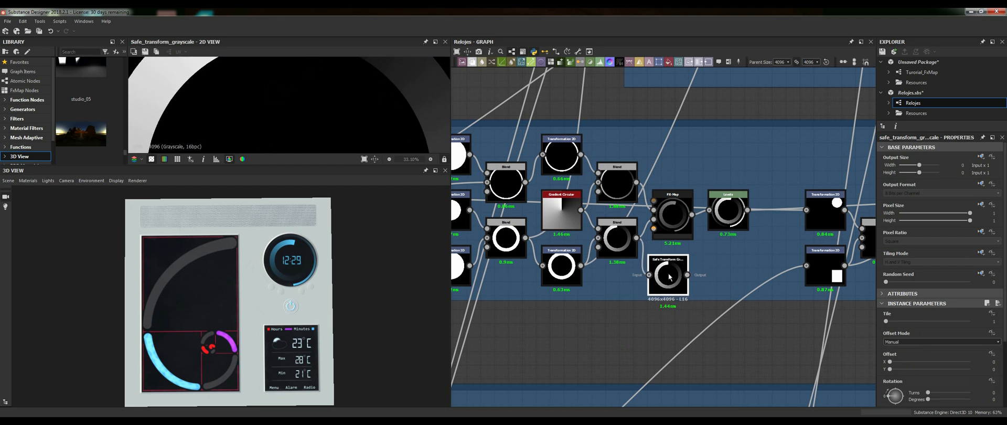
Step: Assign an empty function to the Safe Transform Grayscale node's Rotation parameter and open that function for editing
scroll(915, 327, "down", 3)
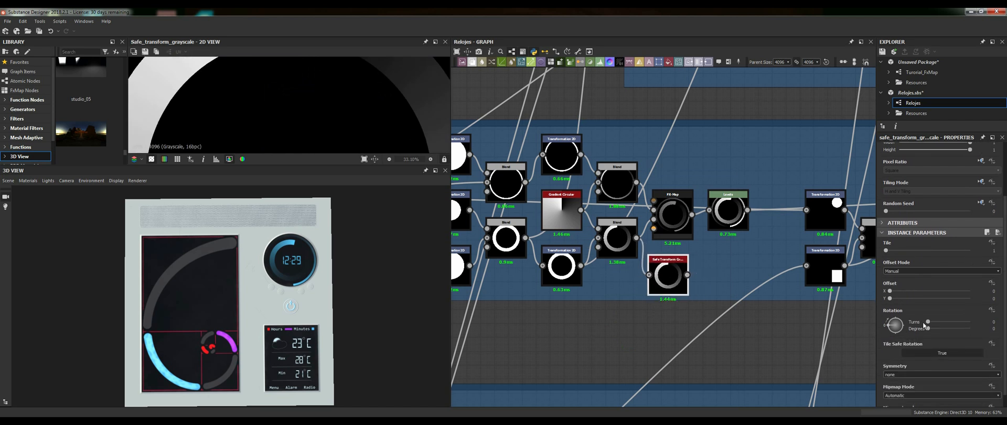
left_click(992, 310)
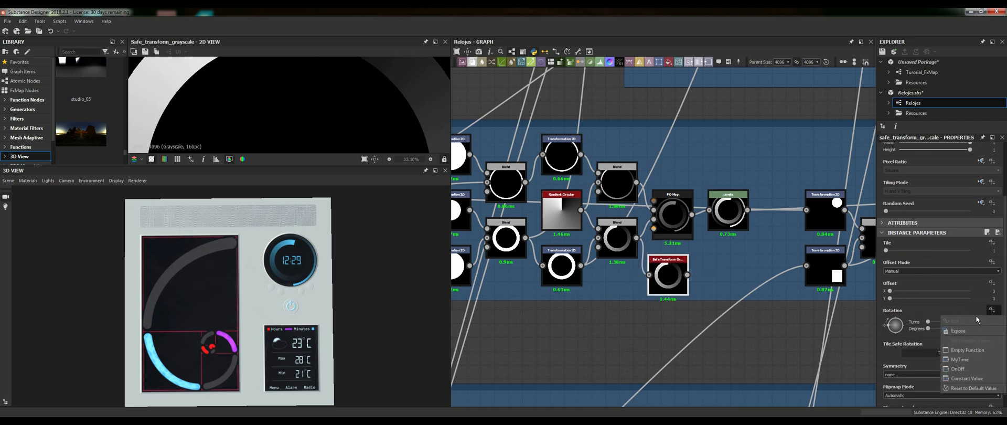
left_click(960, 350)
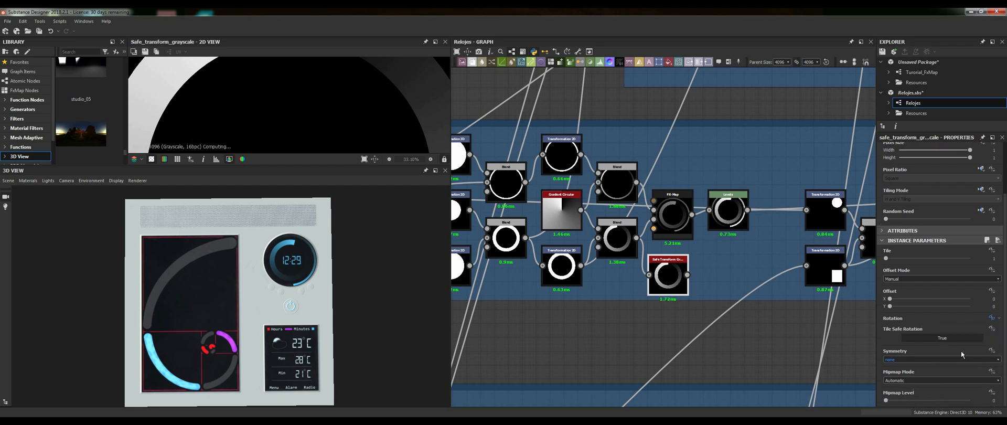
left_click(990, 317)
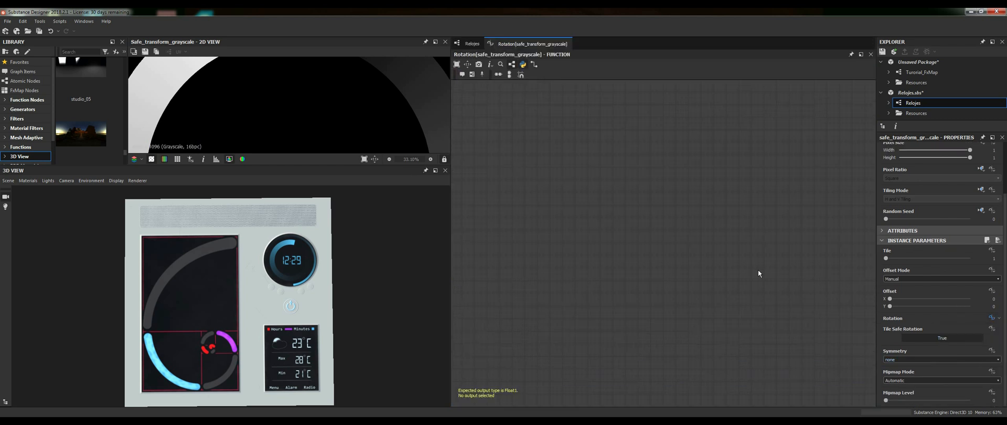
Step: Close the empty Rotation function and delete the Safe Transform Grayscale node from the Relojes graph
middle_click(515, 41)
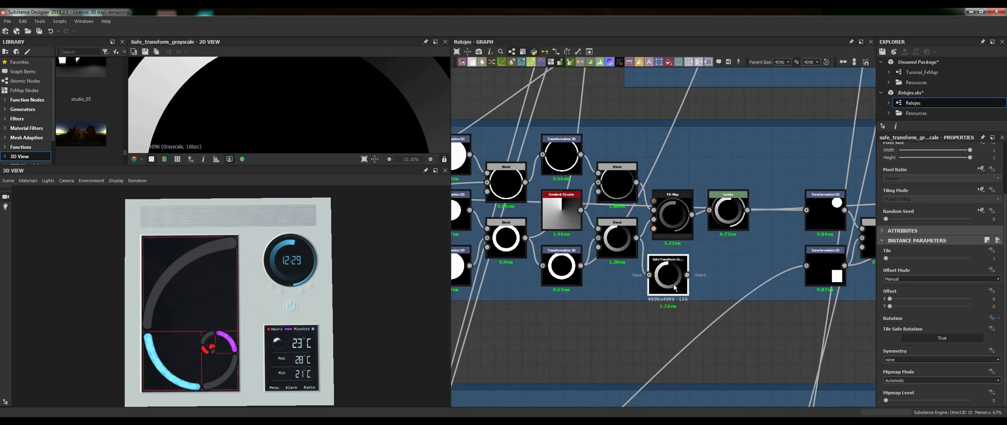
key("Delete")
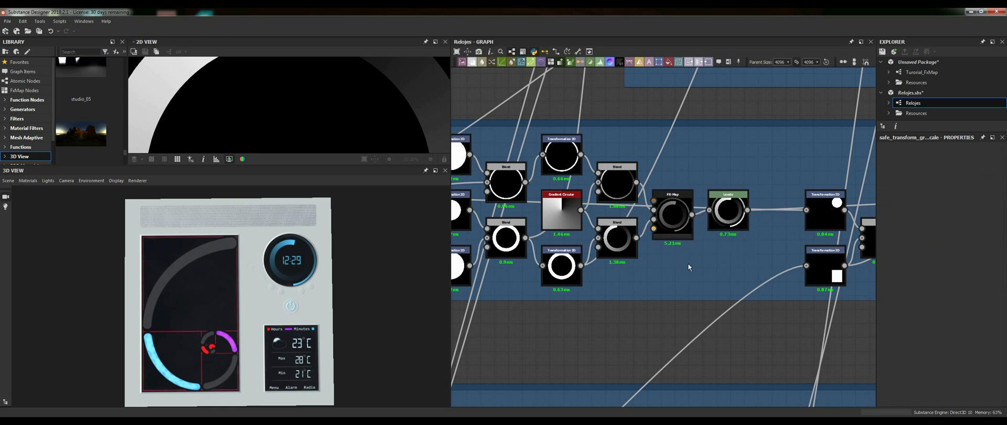
Step: Examine the Digital frame's digit nodes from 0 to 9 and how they connect to the FX-Map's image inputs
scroll(687, 263, "down", 3)
middle_click_drag(704, 265, 676, 266)
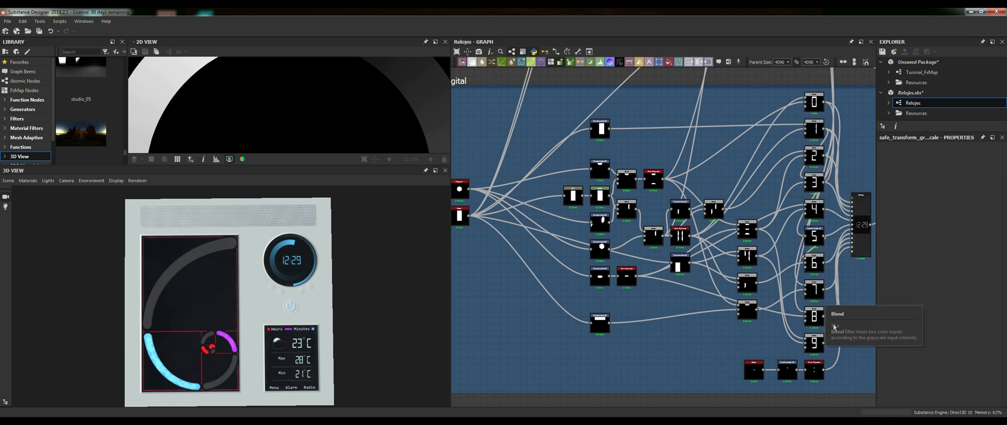
scroll(873, 239, "up", 10)
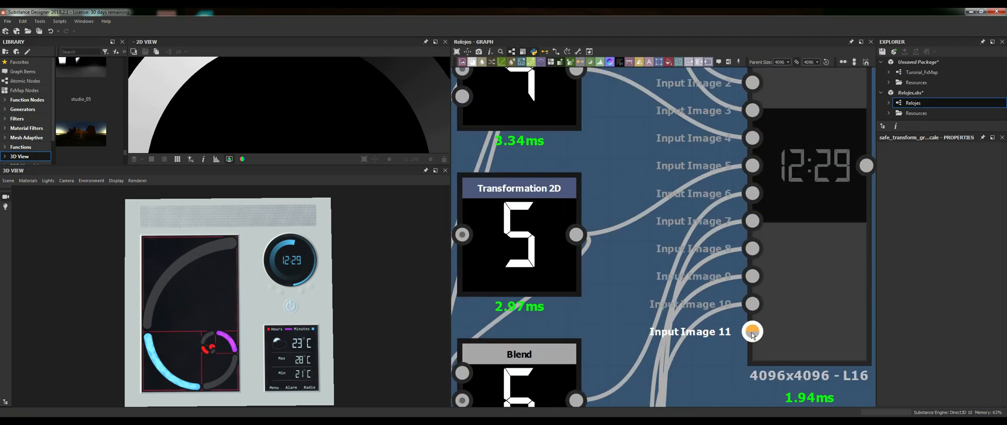
scroll(791, 259, "down", 10)
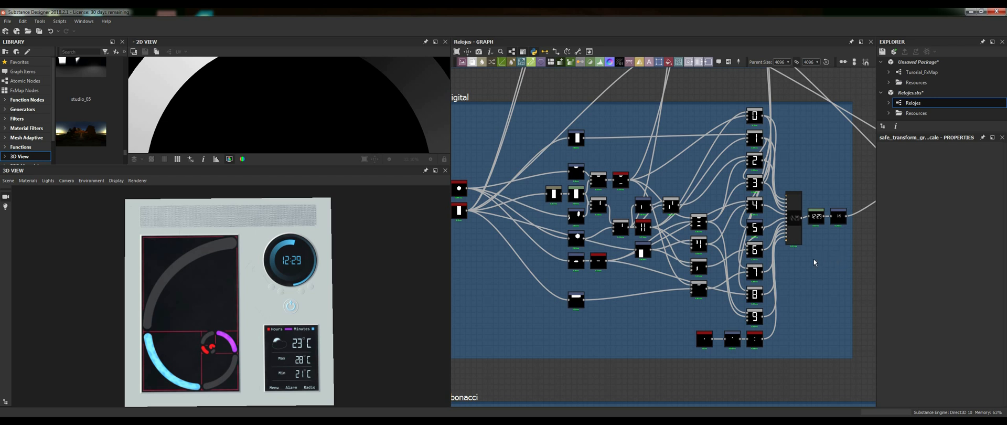
middle_click_drag(807, 281, 822, 279)
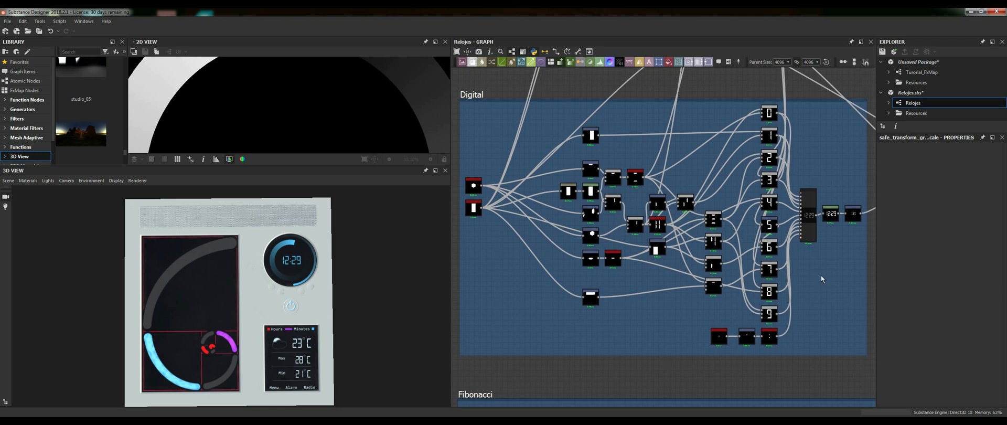
Step: Examine the Fibonacci frame and its spiral-generating FX-Map node with the Transformation 2D nodes that follow it
middle_click_drag(820, 291, 822, 219)
mouse_move(827, 308)
middle_mouse_down()
mouse_move(831, 234)
mouse_move(826, 314)
middle_mouse_up()
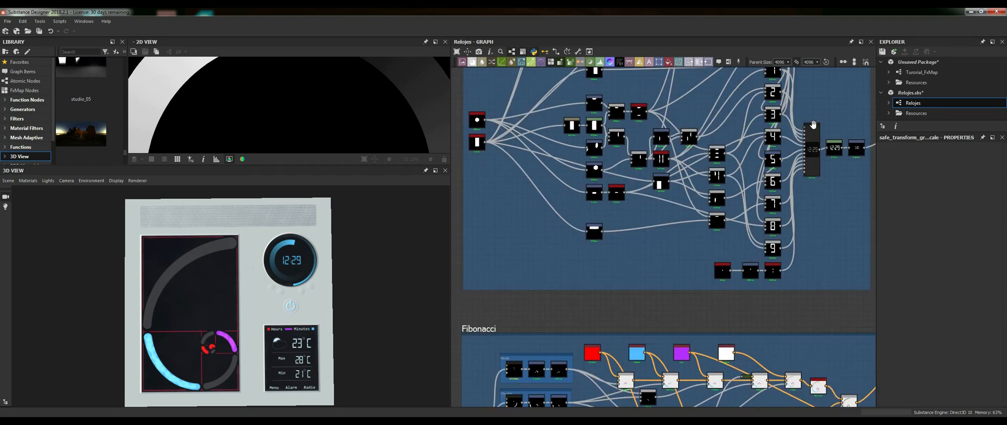
middle_click_drag(781, 351, 753, 152)
middle_click_drag(728, 245, 747, 195)
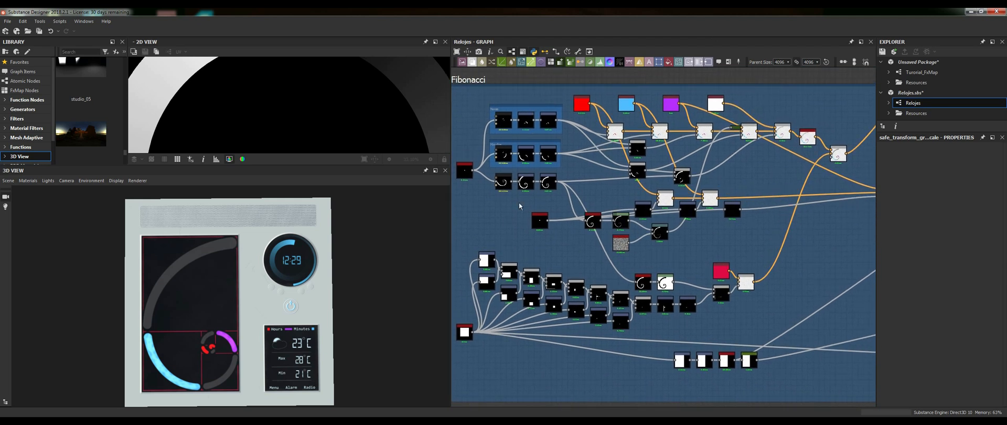
scroll(484, 195, "up", 5)
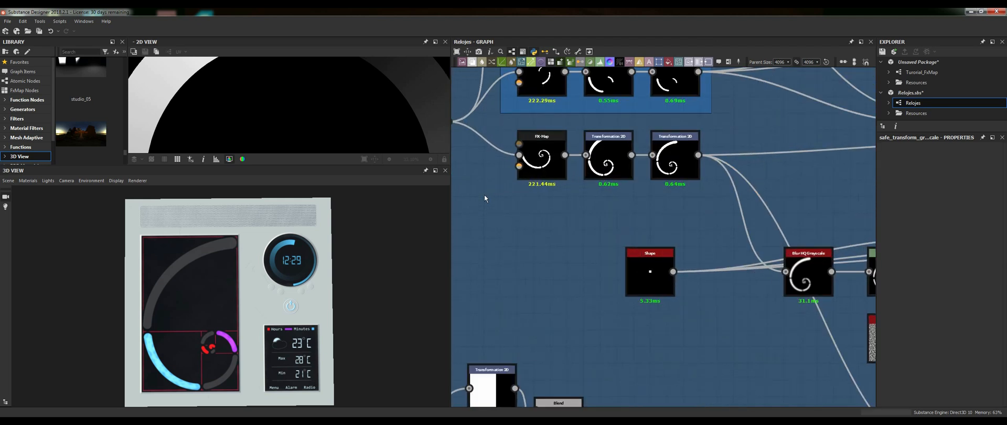
Step: Show the Fibonacci FX-Map's output in the 2D view and enlarge that view to fit the whole spiral
double_click(544, 152)
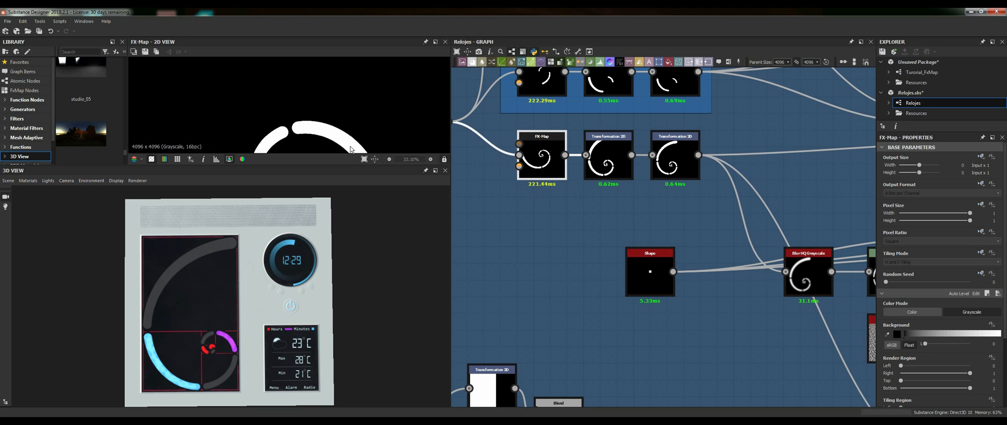
left_click_drag(286, 167, 289, 255)
scroll(295, 156, "down", 3)
middle_click_drag(295, 158, 303, 136)
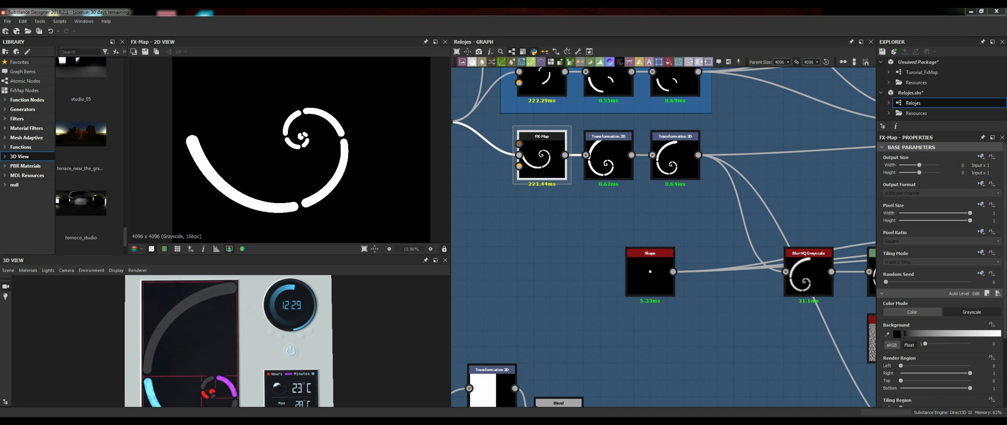
Step: Switch to Chrome, shrink its window and open the AboutEspañol article from the "espiral fibonacci" image results to view the spiral diagram
left_click_drag(0, 21, 393, 49)
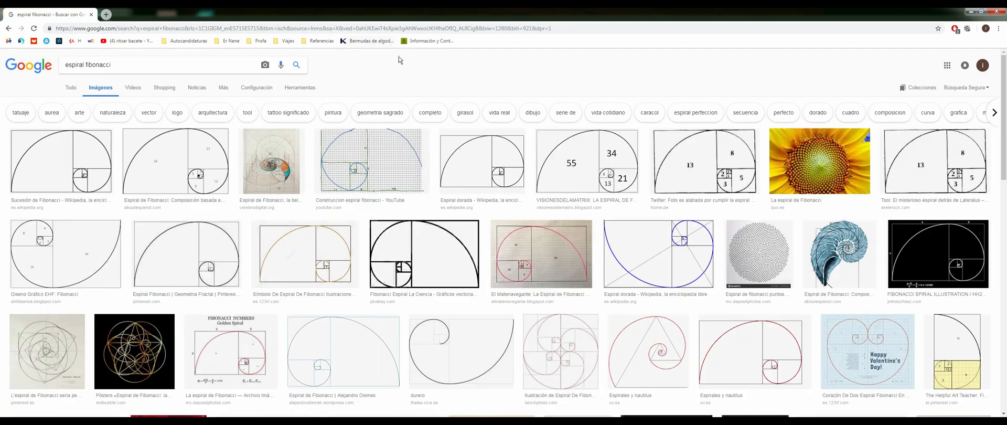
double_click(475, 18)
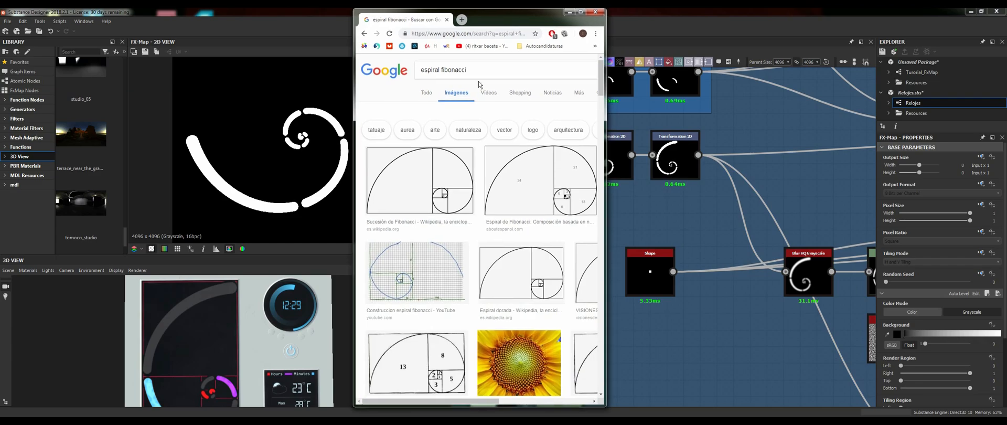
left_click(551, 189)
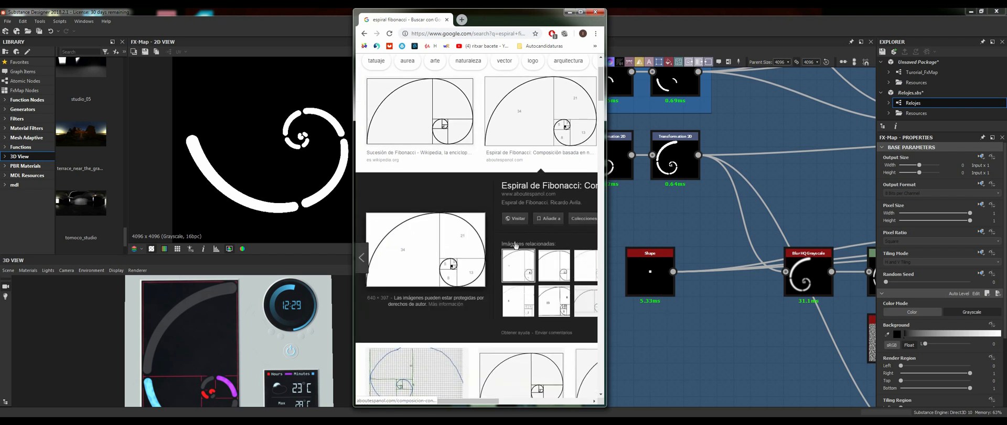
left_click(425, 252)
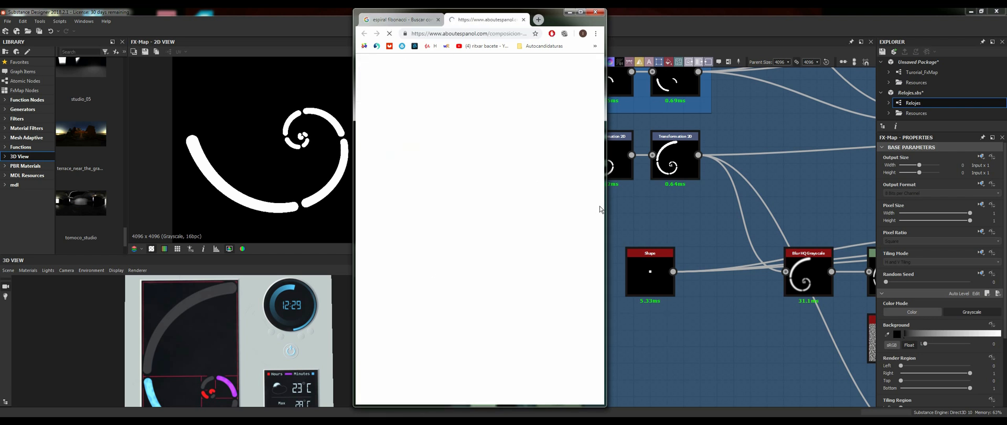
left_click_drag(606, 208, 635, 218)
scroll(556, 289, "down", 3)
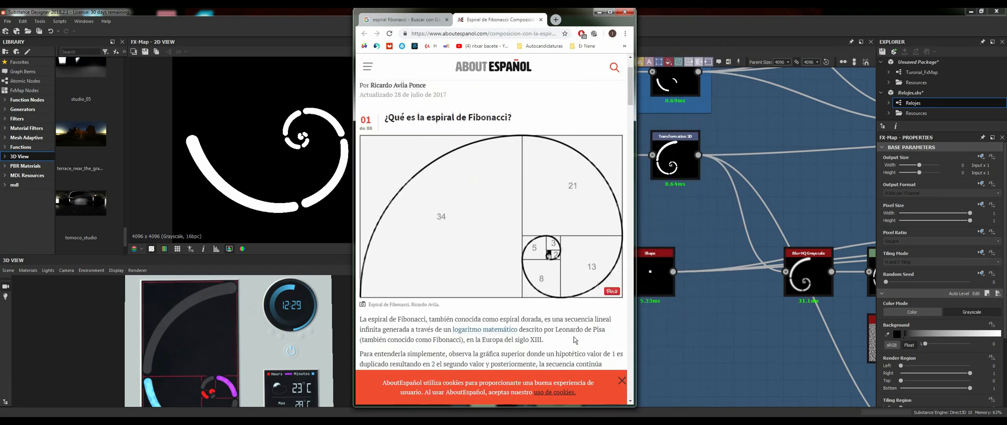
scroll(555, 288, "up", 2)
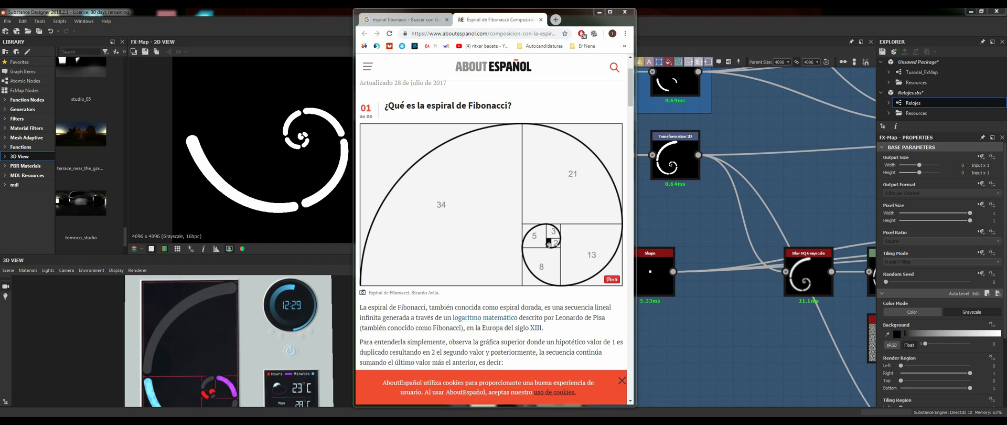
Step: View the Espiral logarítmica page in the same browser window, then move the window away from the Relojes graph
left_click_drag(158, 79, 446, 21)
left_click(419, 20)
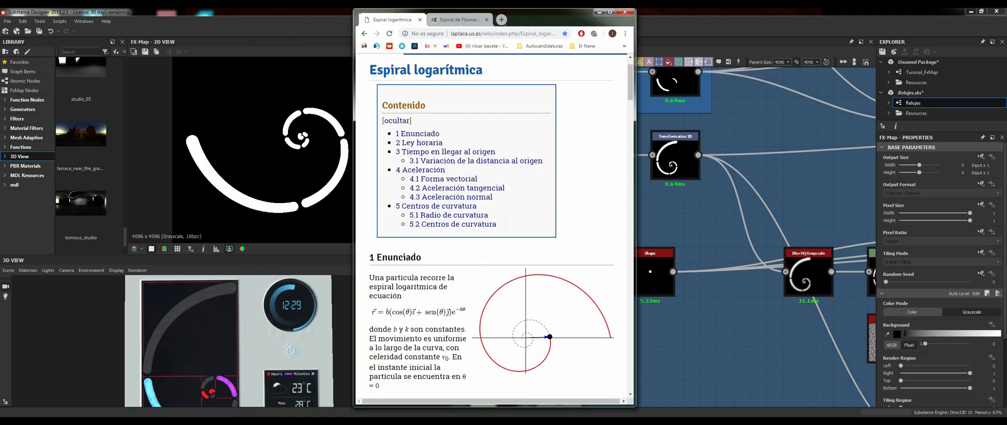
left_click(486, 19)
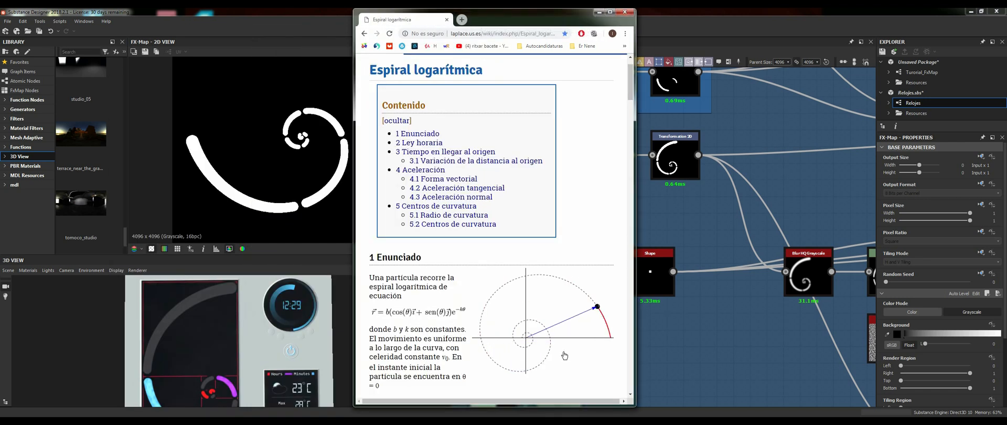
left_click_drag(353, 295, 239, 310)
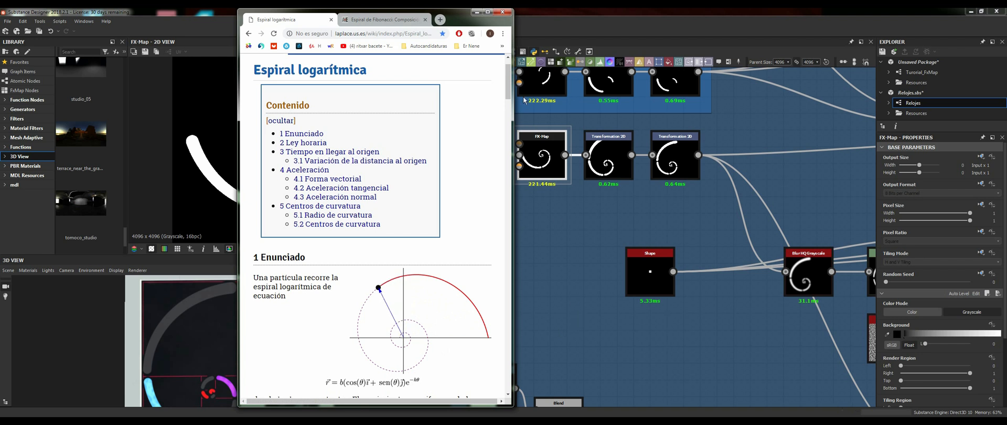
left_click_drag(452, 21, 0, 95)
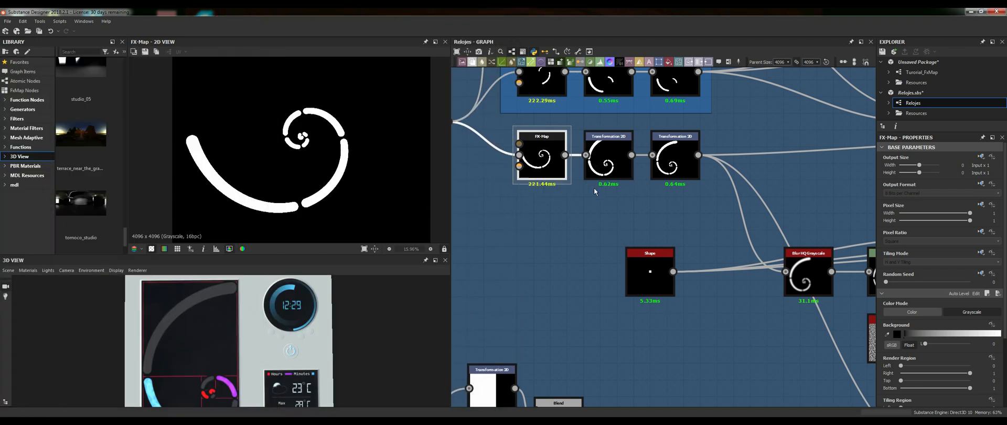
Step: Open the spiral FX-Map for editing and open the function on its Quadrant node's Pattern Offset
right_click(547, 157)
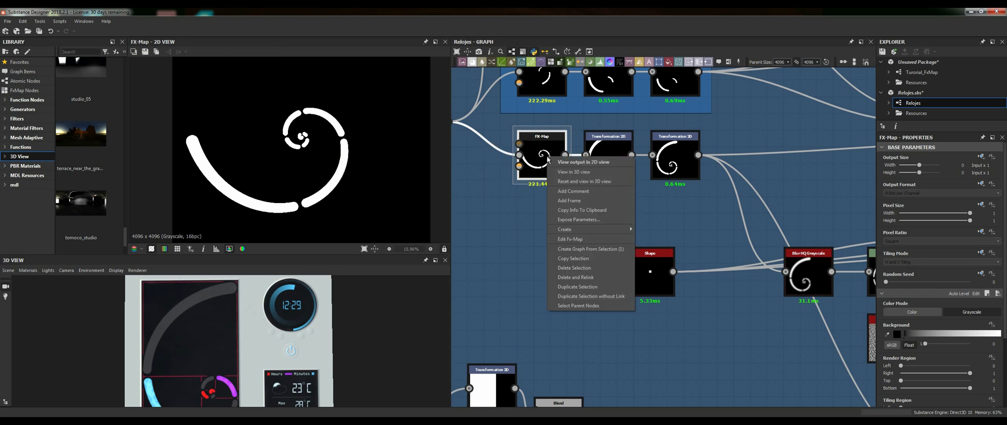
left_click(579, 239)
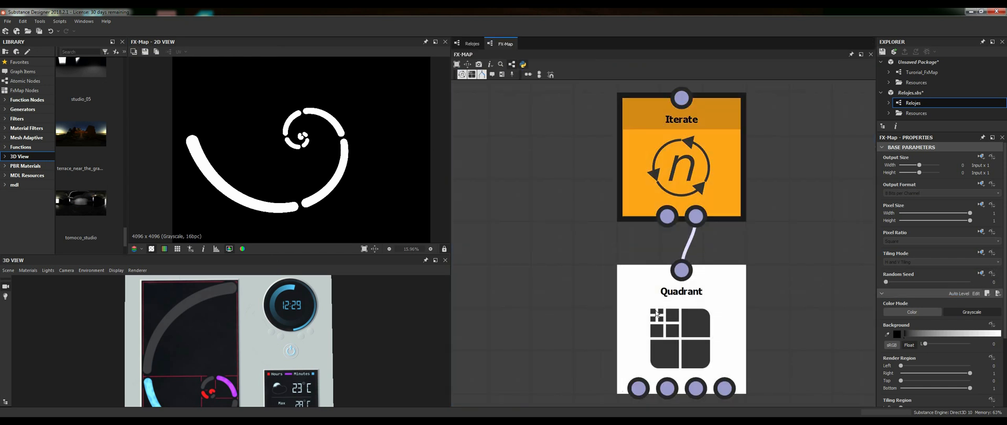
left_click(718, 314)
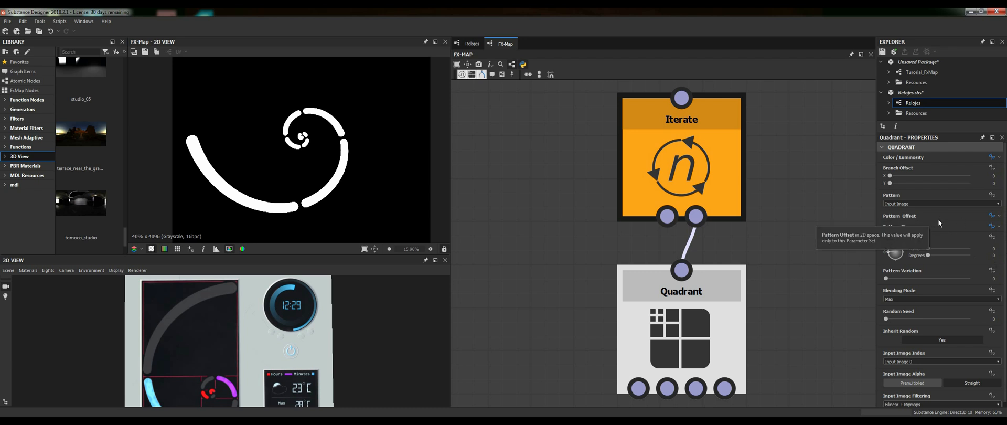
left_click(992, 217)
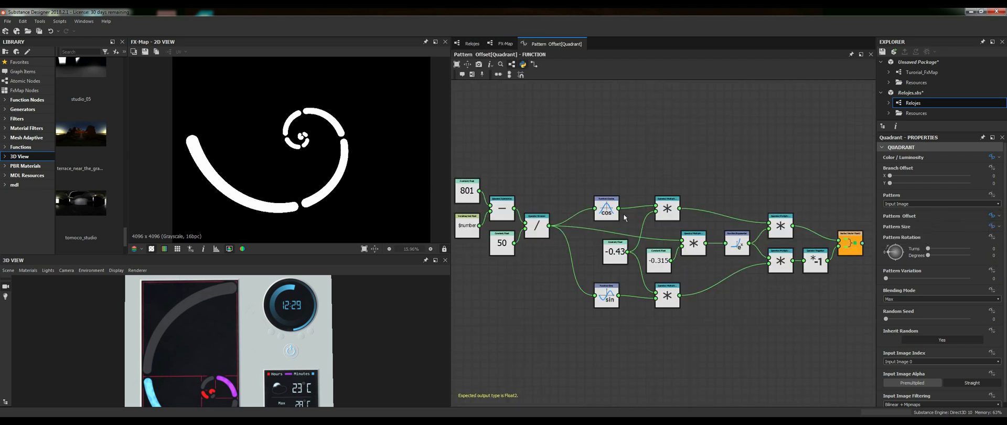
middle_click_drag(601, 184, 602, 174)
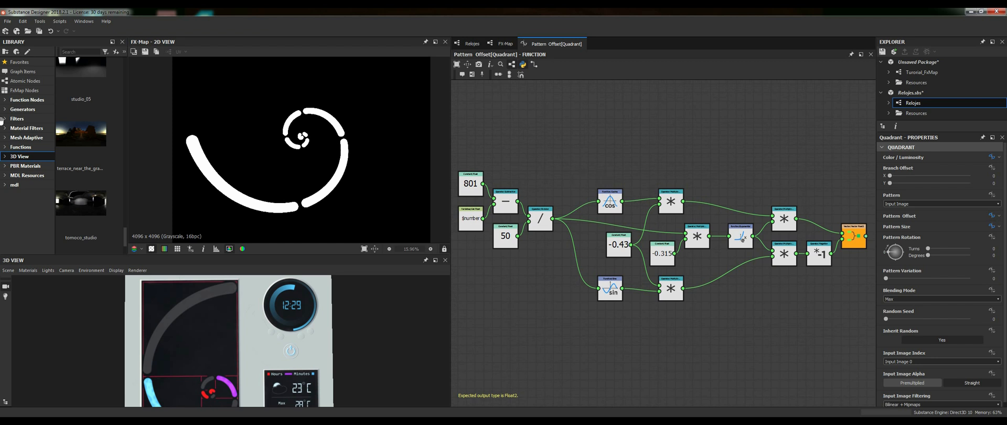
Step: Compare the logarithmic spiral equation in Chrome with the Pattern Offset function, checking the Iterate node's Iterations setting
left_click_drag(0, 53, 360, 85)
scroll(333, 200, "down", 8)
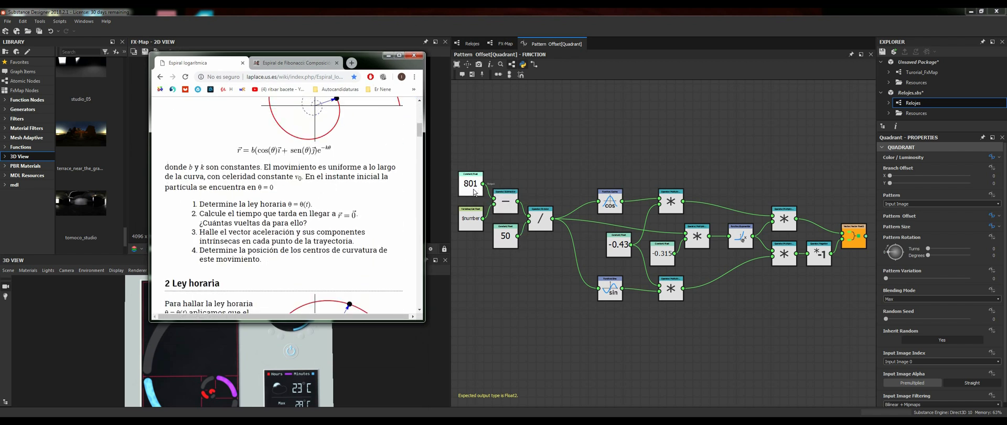
left_click(506, 45)
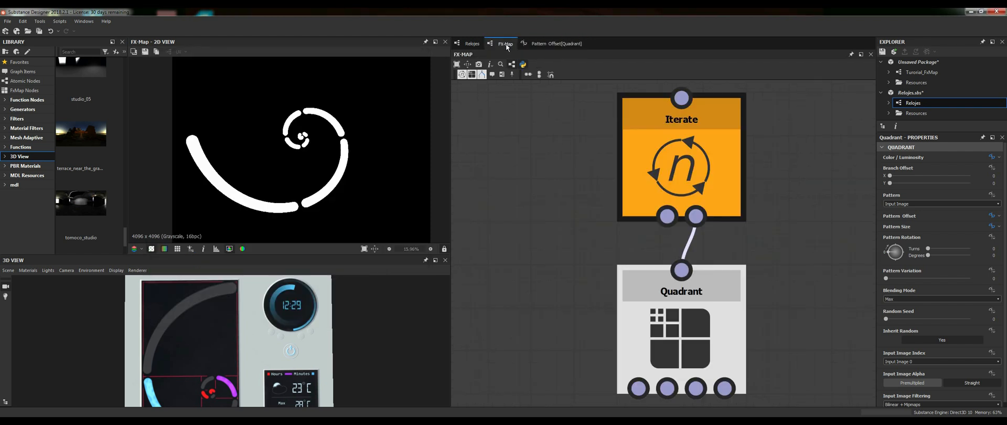
left_click(697, 210)
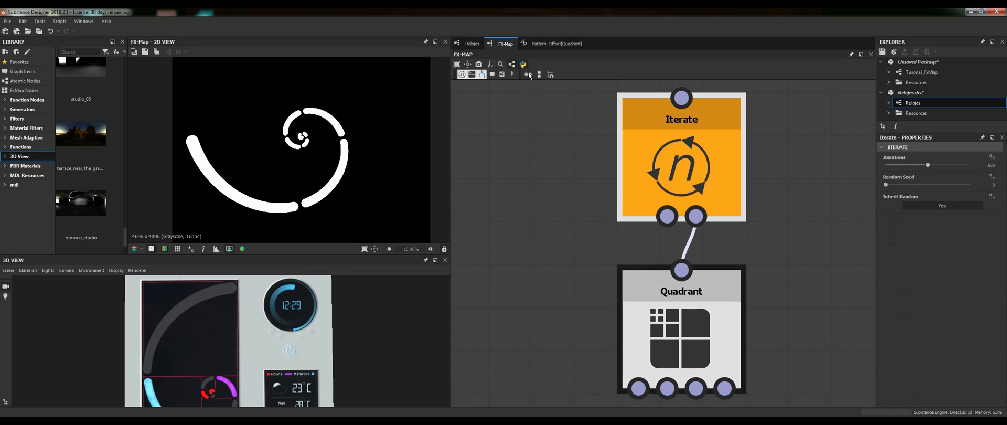
left_click(555, 43)
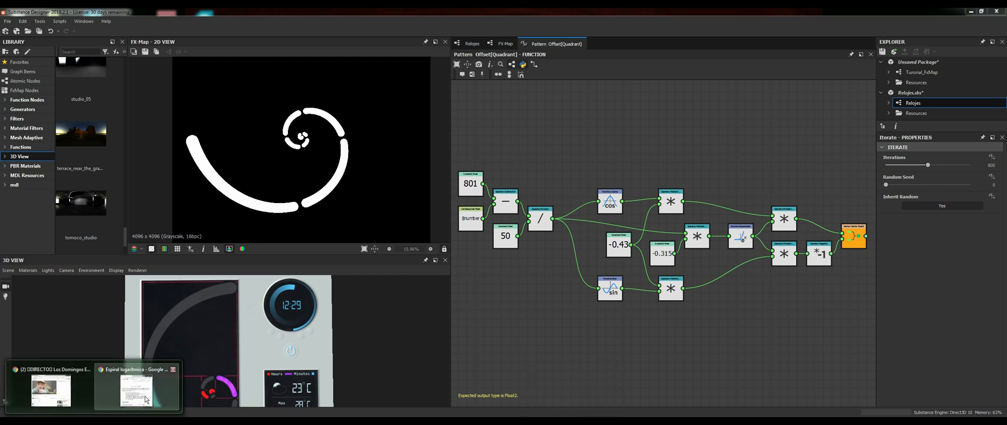
left_click(133, 390)
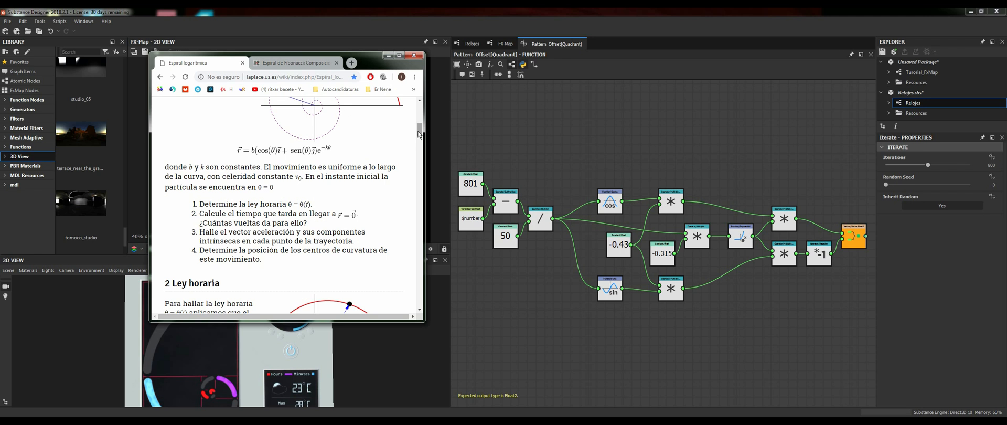
scroll(420, 134, "up", 1)
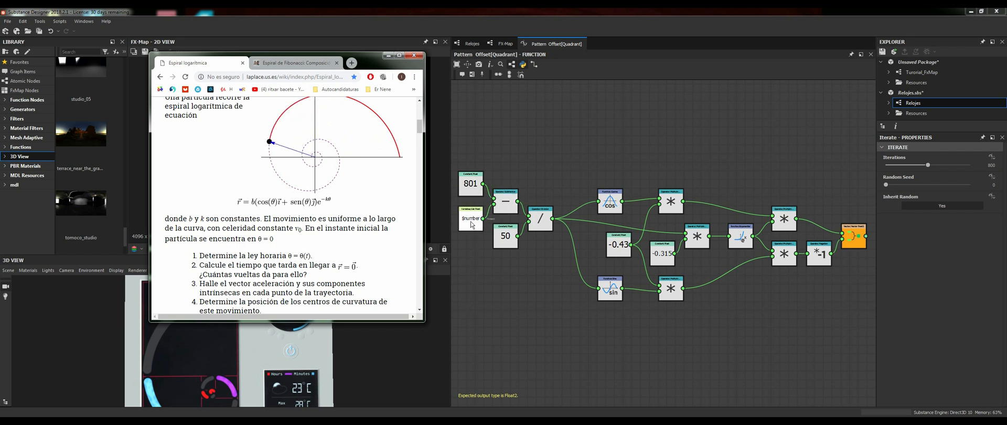
left_click_drag(483, 218, 532, 220)
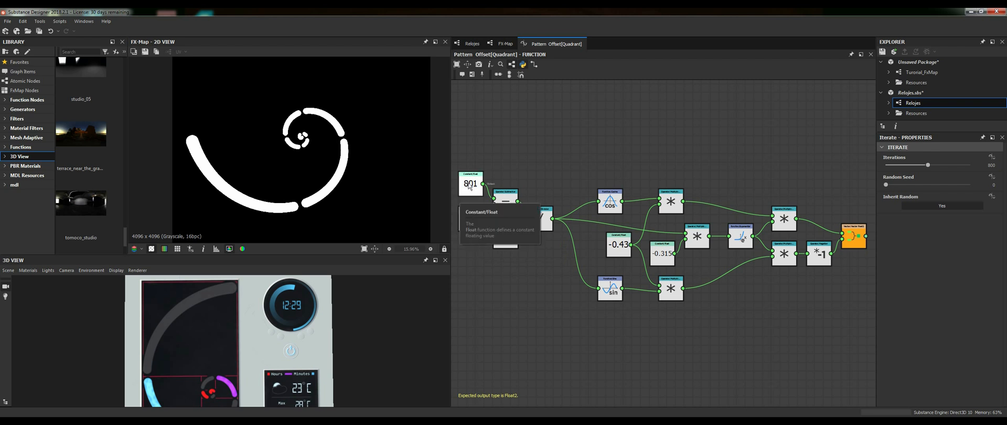
key("ctrl+z")
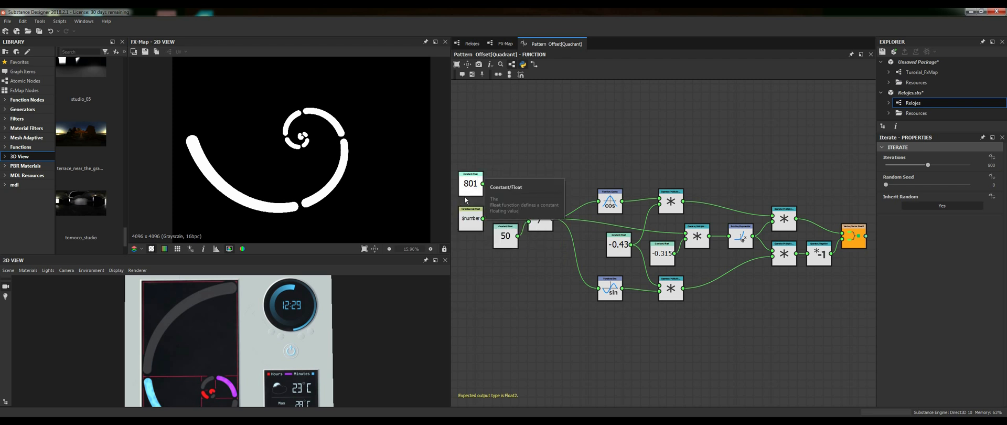
key("ctrl+y")
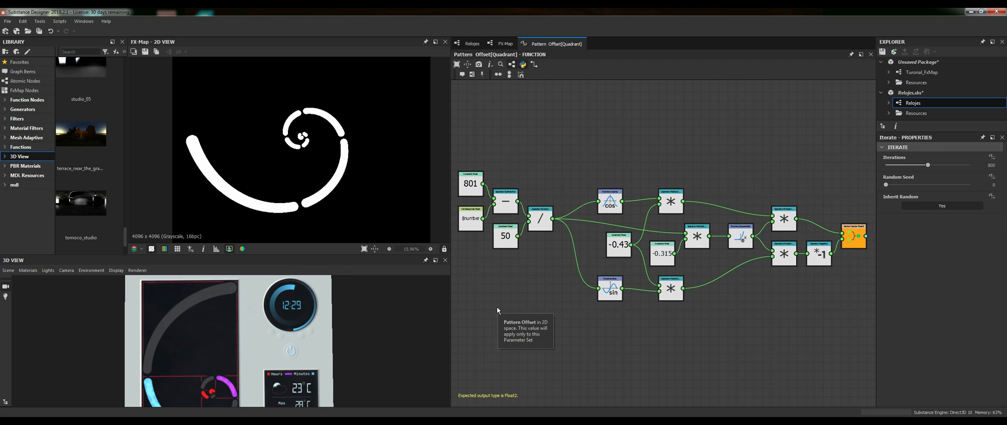
Step: Return to the Espiral logarítmica page and show its Enunciado equation beside the Pattern Offset function
mouse_move(56, 394)
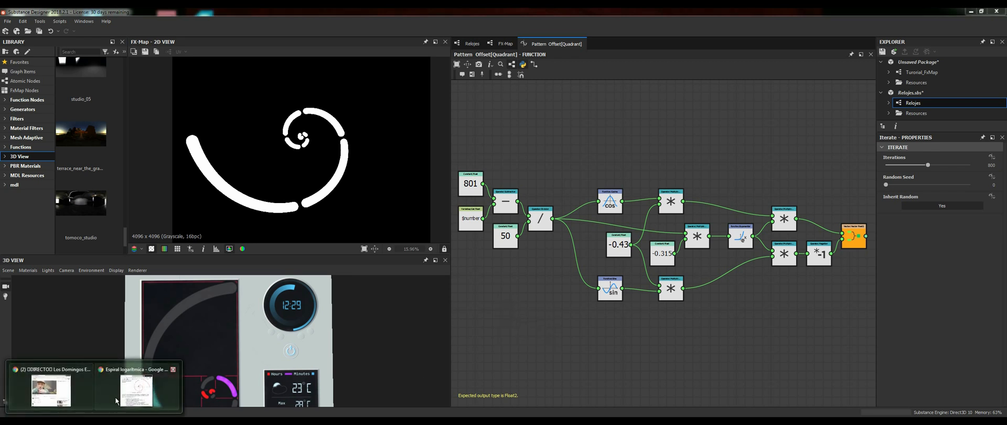
left_click(121, 397)
middle_click(355, 189)
scroll(355, 189, "up", 2)
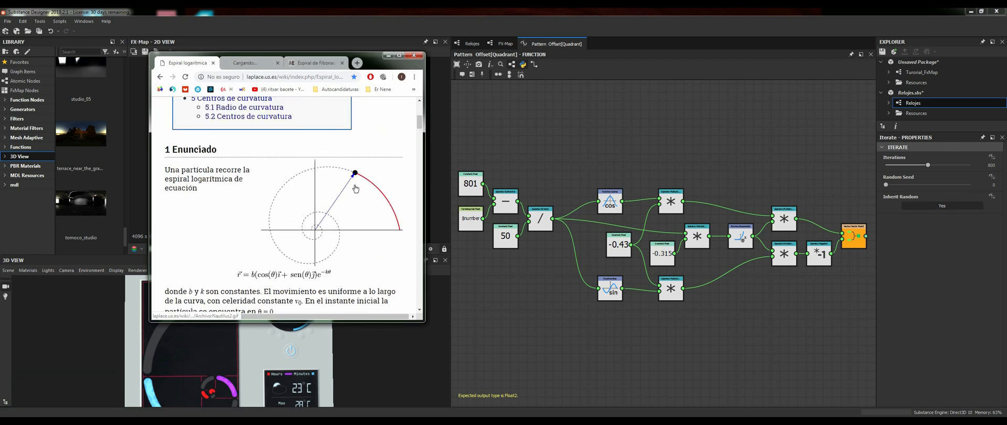
scroll(355, 189, "down", 1)
left_click(254, 62)
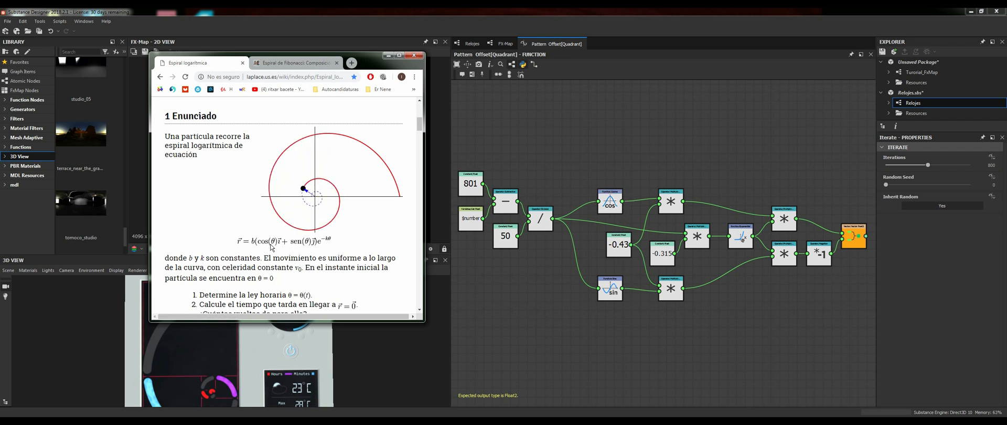
Step: Shift the 801, $number, 50, Subtract and Divide nodes slightly as a group, and nudge the cosine node
left_click_drag(513, 170, 506, 203)
left_click_drag(547, 159, 465, 246)
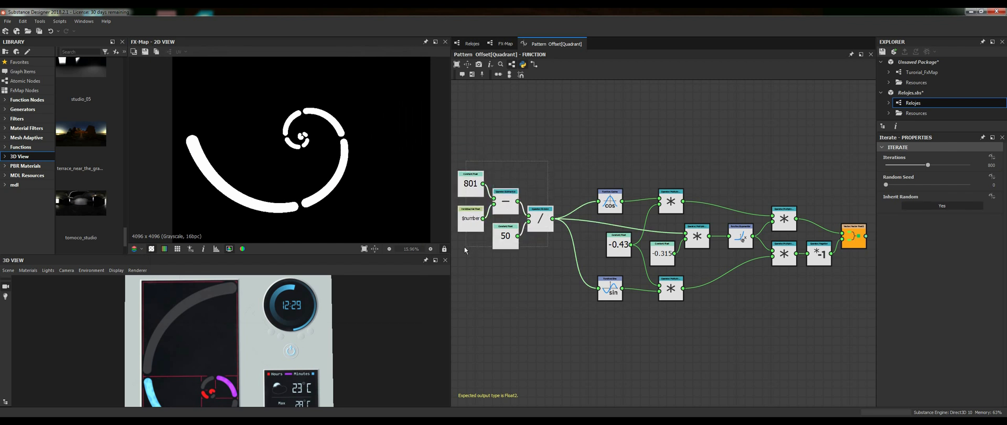
left_click_drag(534, 219, 525, 224)
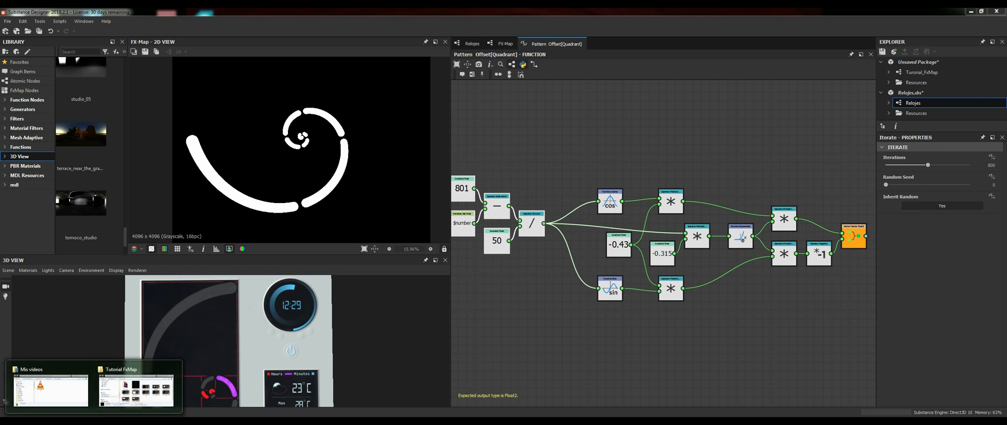
left_click_drag(610, 201, 610, 197)
Step: Match the spiral equation's terms to the Pattern Offset nodes, then view the equation beside the FX-Map's Iterate and Quadrant nodes
mouse_move(74, 396)
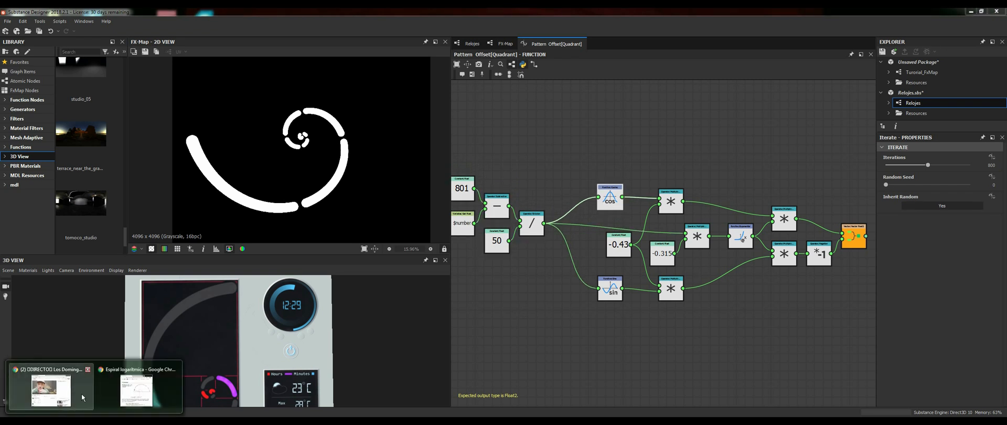
left_click(131, 392)
left_click(611, 202)
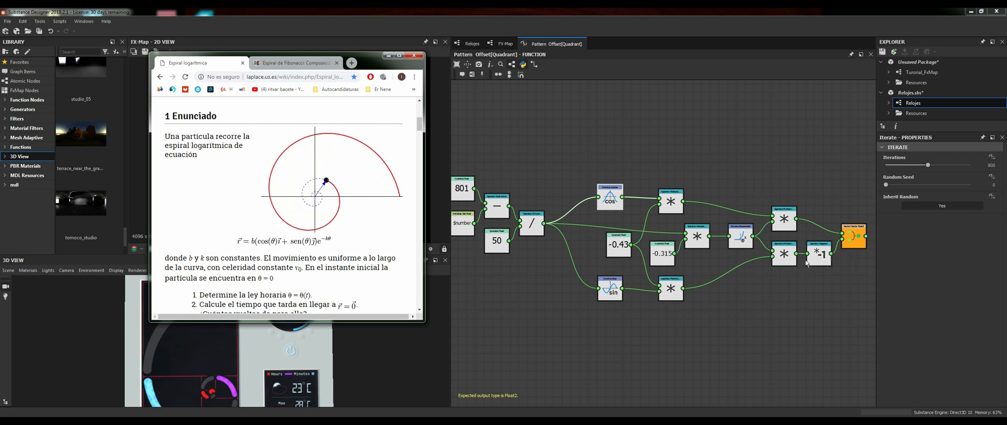
left_click(502, 44)
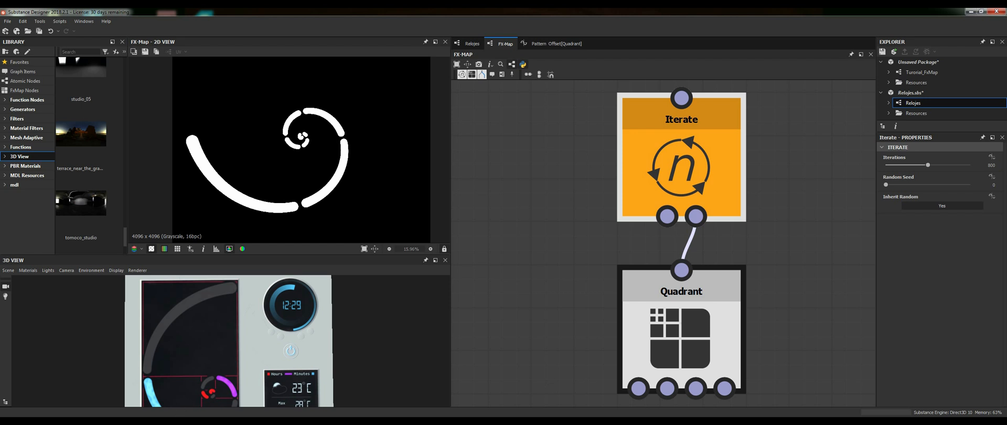
left_click(94, 421)
left_click(134, 395)
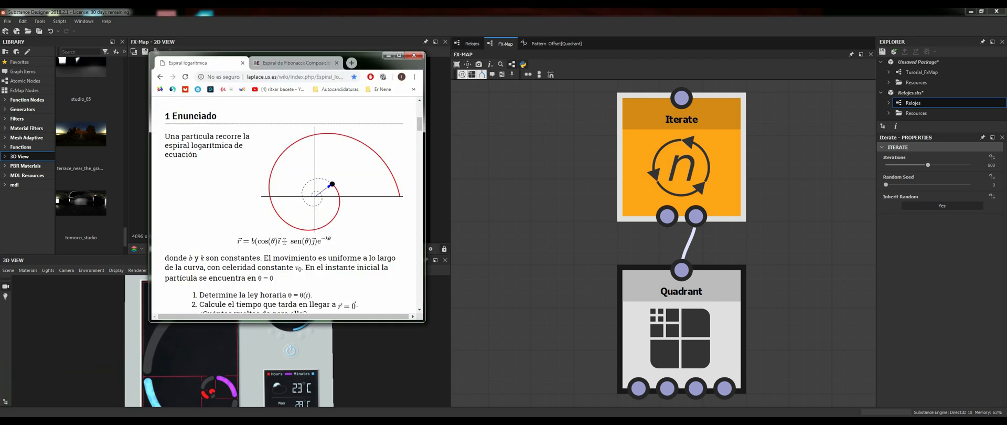
Step: Return to the Pattern Offset function and inspect the Fibonacci clock and the round 12:29 clock in the 3D View
left_click(556, 43)
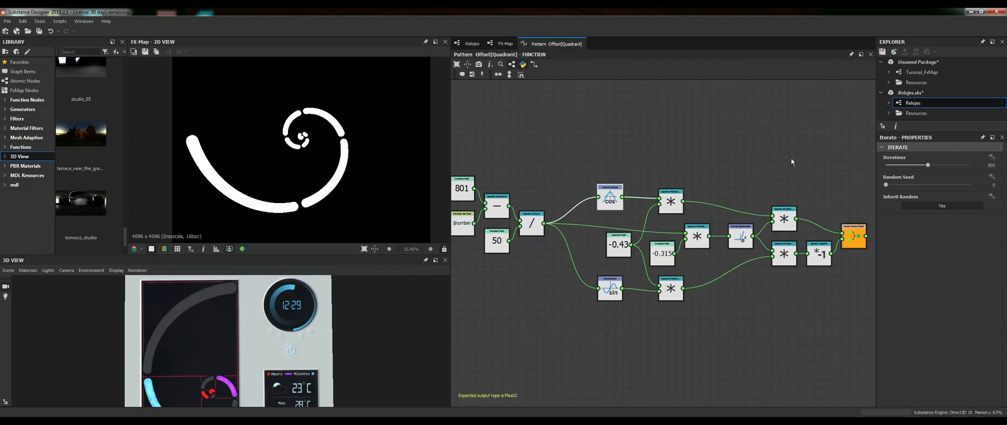
scroll(636, 271, "down", 1)
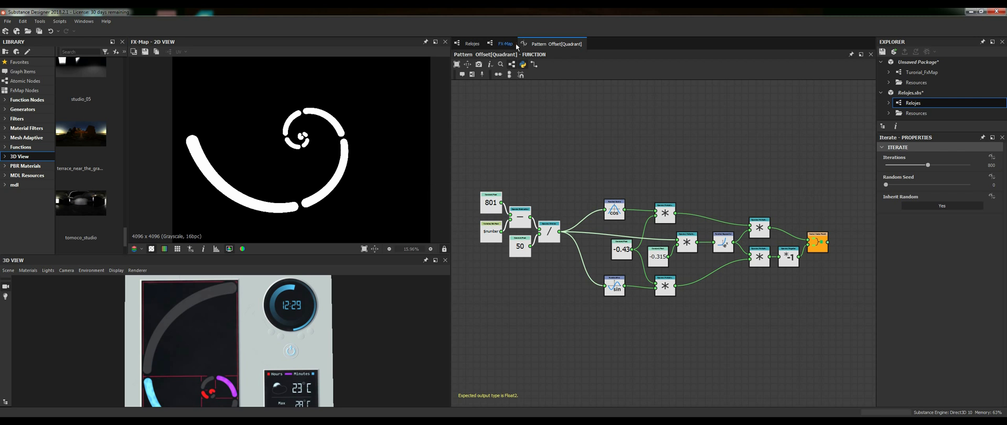
scroll(226, 362, "down", 3)
mouse_move(224, 388)
middle_mouse_down()
mouse_move(223, 365)
mouse_move(232, 384)
middle_mouse_up()
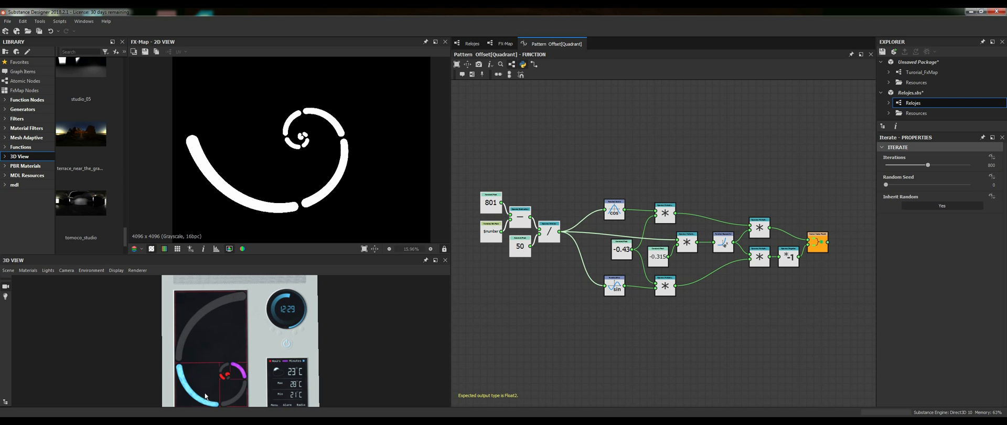
scroll(227, 383, "up", 2)
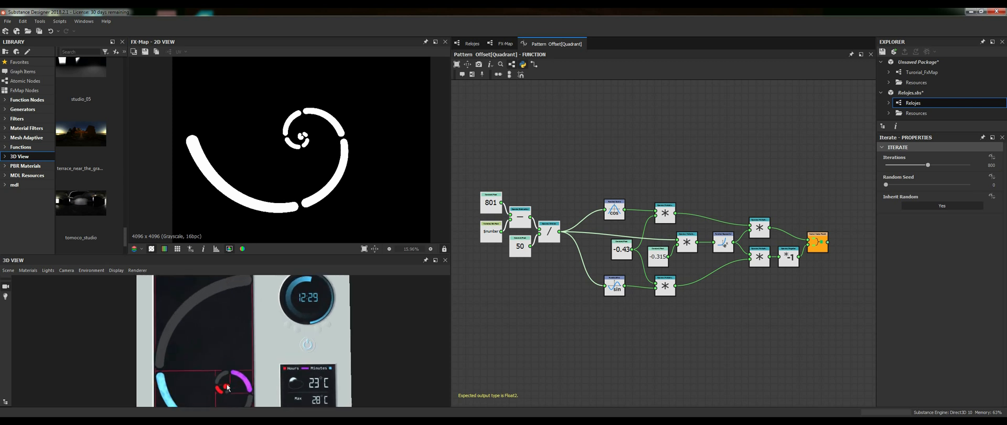
middle_click_drag(315, 336, 291, 363)
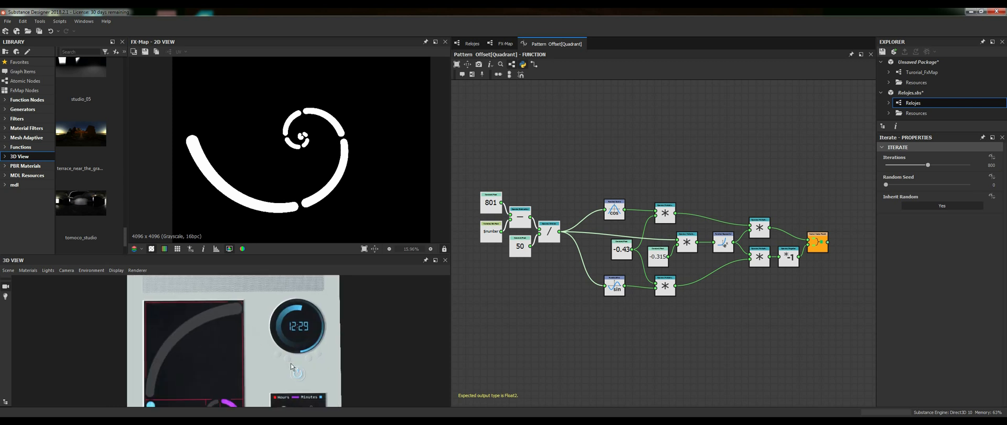
scroll(299, 321, "up", 2)
middle_click_drag(342, 325, 303, 337)
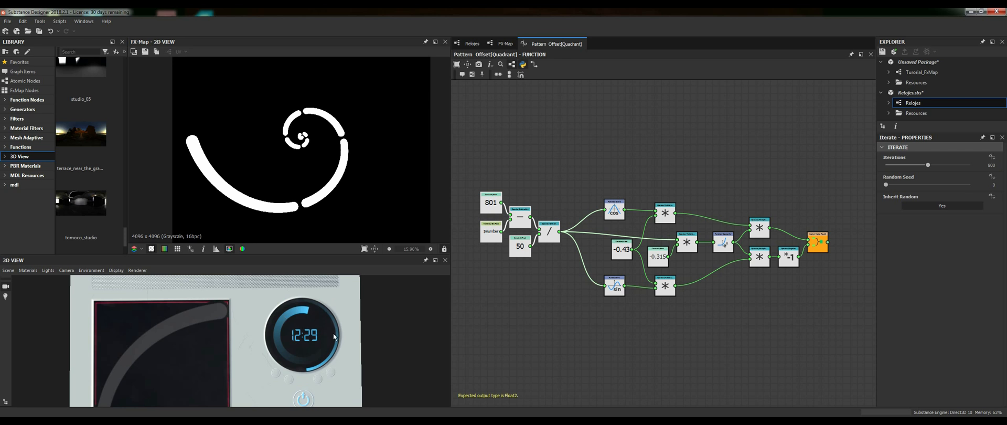
Step: Enlarge the 3D View and frame the Fibonacci clock, the round clock and the temperature display together
scroll(333, 334, "down", 1)
middle_click_drag(266, 347, 298, 328)
scroll(298, 324, "down", 2)
left_click_drag(270, 254, 262, 177)
scroll(257, 299, "up", 1)
middle_click_drag(291, 316, 255, 310)
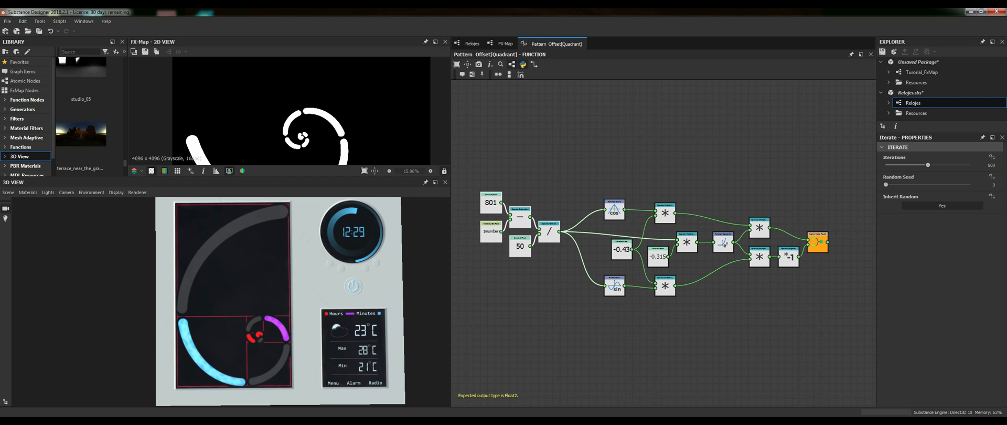
Step: Switch to Chrome to examine the Fibonacci spiral diagram on the Espiral de Fibonacci page, and return to Substance Designer
mouse_move(95, 422)
left_click(132, 396)
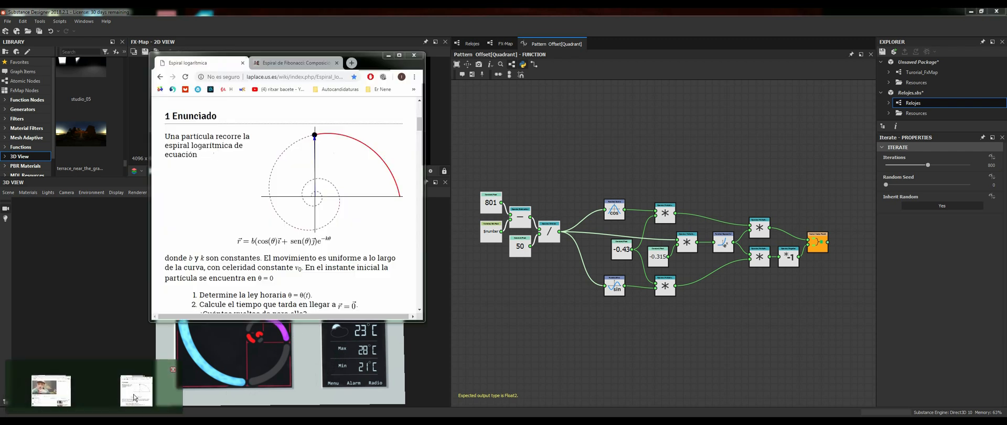
left_click(293, 63)
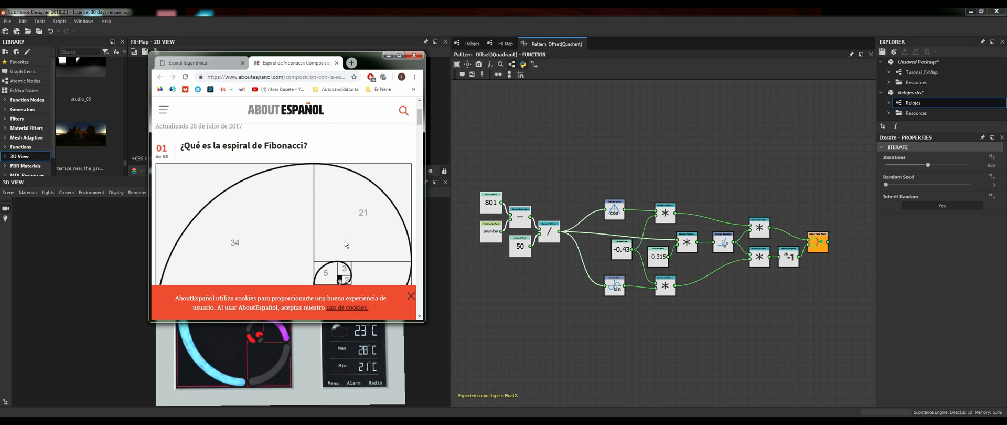
scroll(418, 129, "down", 2)
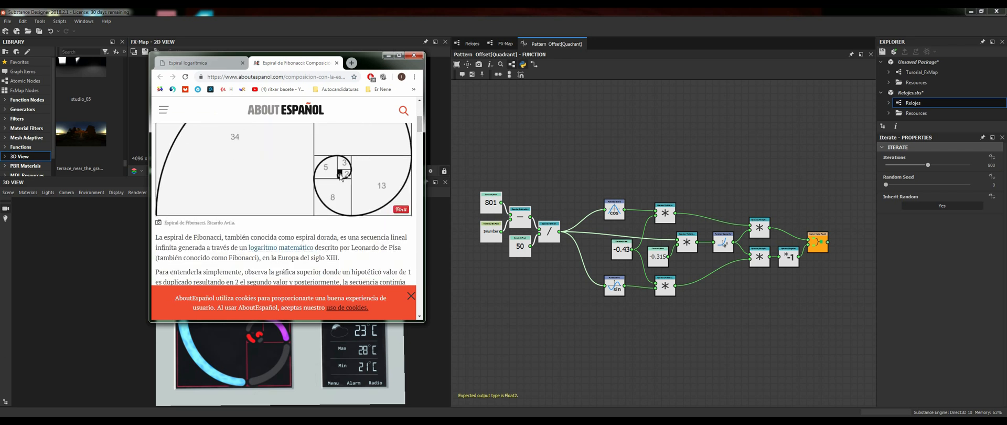
scroll(390, 186, "up", 2)
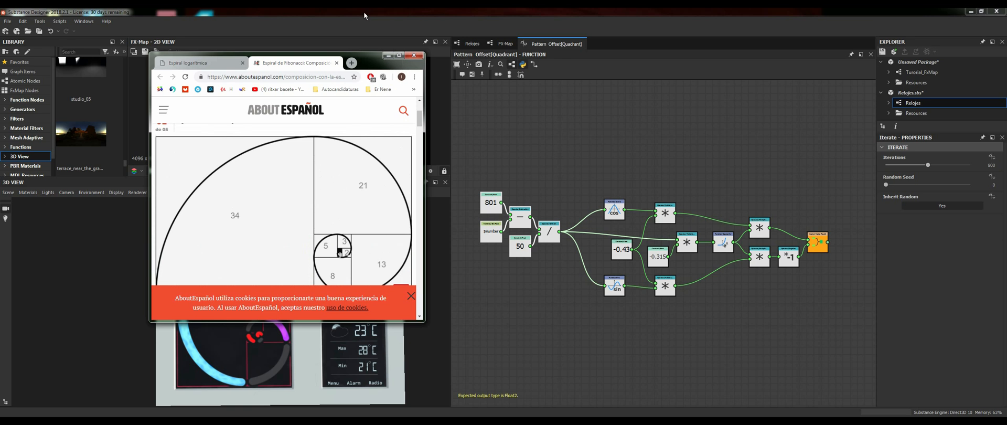
left_click(365, 15)
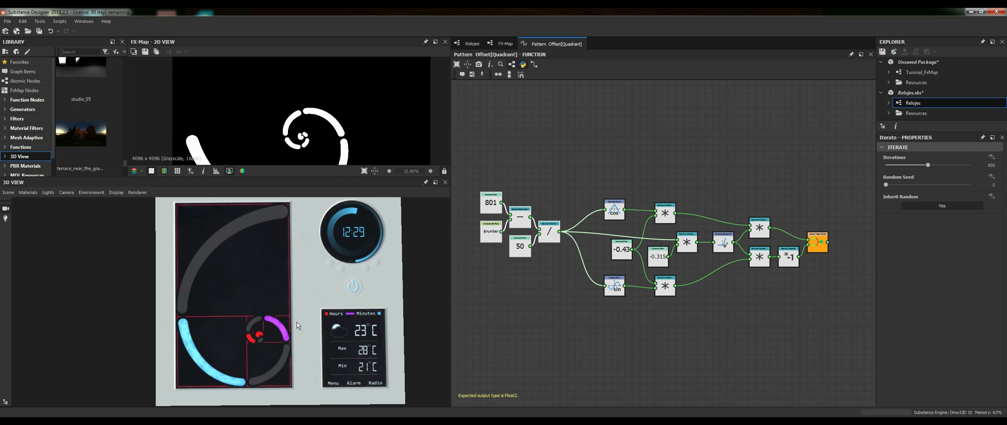
Step: Go back to the Relojes graph and expand its MyTime input parameter
left_click(709, 329)
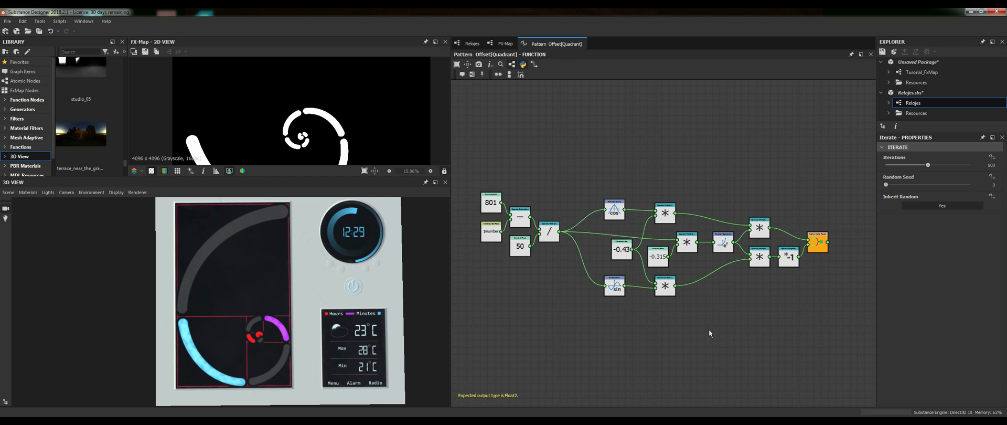
left_click(471, 43)
scroll(706, 287, "down", 3)
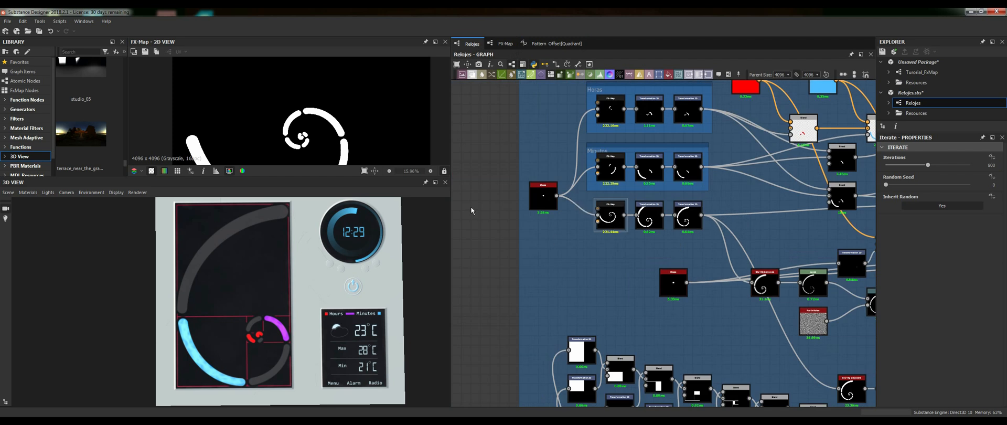
scroll(927, 336, "down", 2)
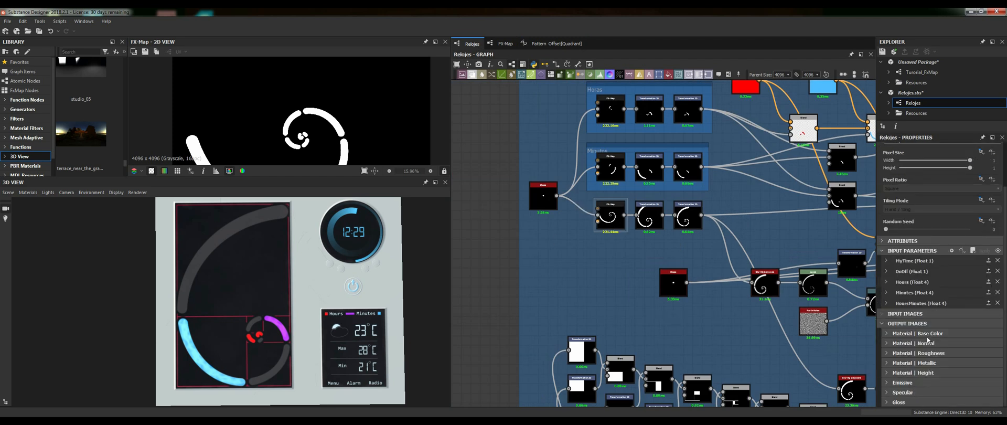
left_click(887, 261)
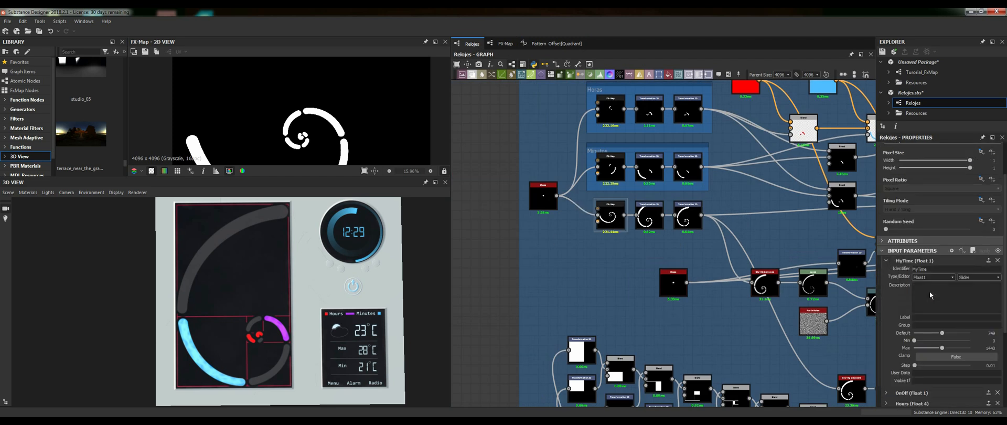
Step: Set MyTime's default value to 1203
left_click(987, 332)
left_click(990, 348)
left_click(990, 333)
type("1203")
key("Return")
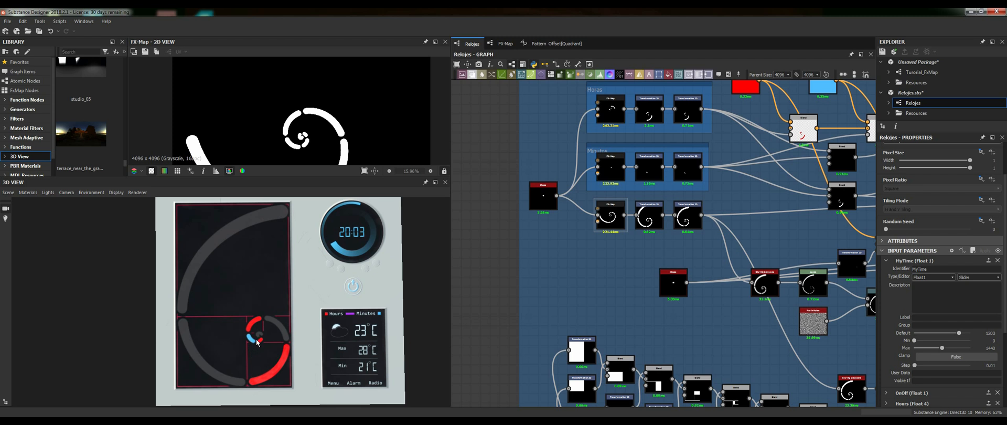
Step: Try 235 and 234 as MyTime's default value, comparing the clocks in the 3D View
left_click(988, 334)
type("235")
key("Return")
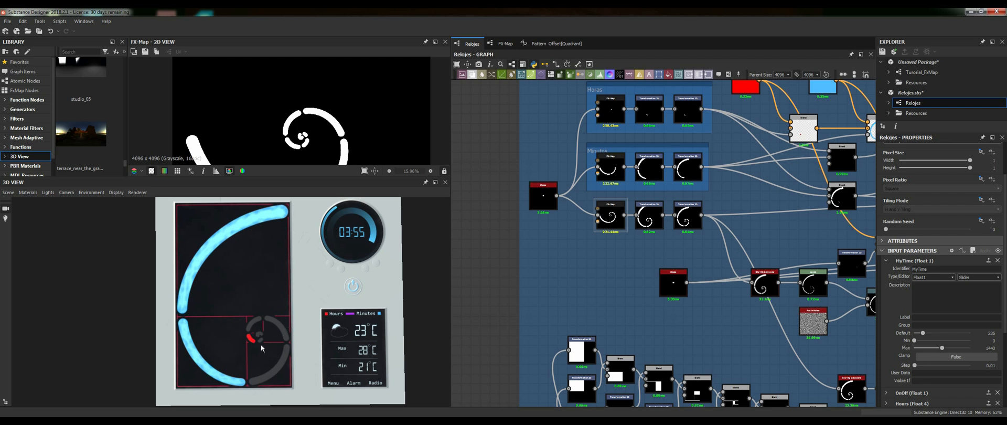
left_click(991, 333)
type("234")
key("Return")
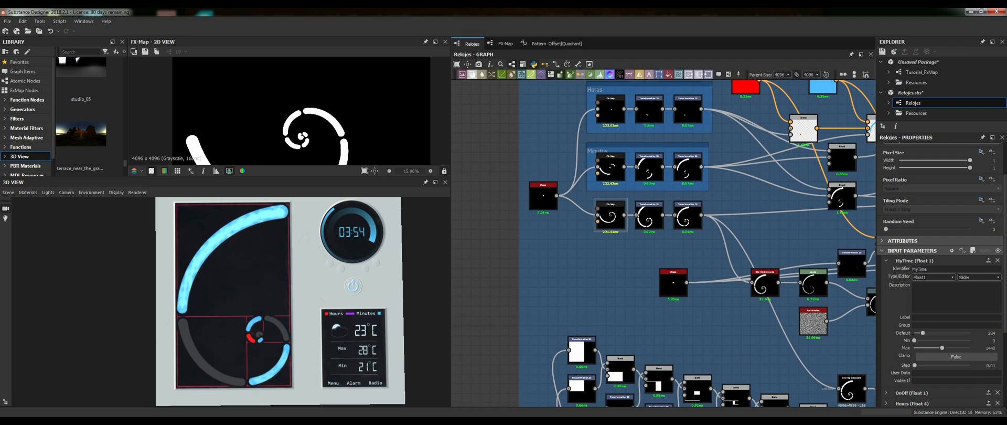
Step: Set MyTime's default value to 167
double_click(991, 333)
type("167")
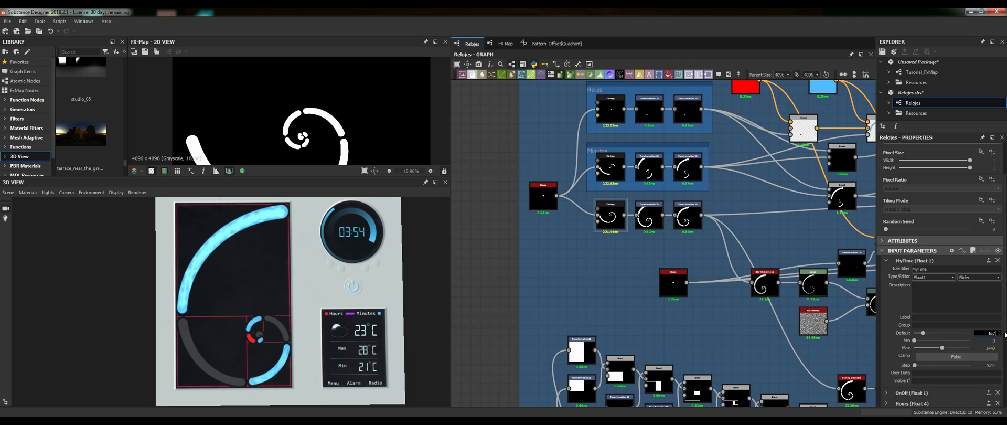
key("Return")
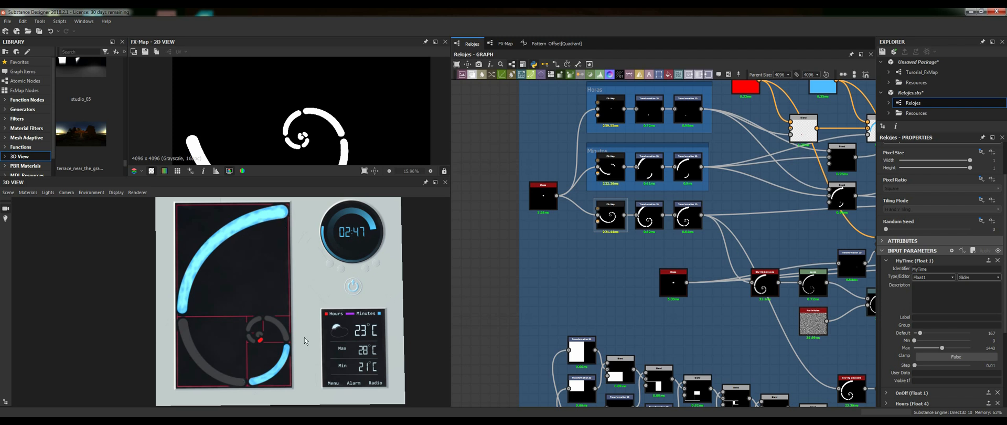
Step: Open the FX-Map node in the Fibonacci group's Horas frame for editing
middle_click_drag(485, 300, 481, 352)
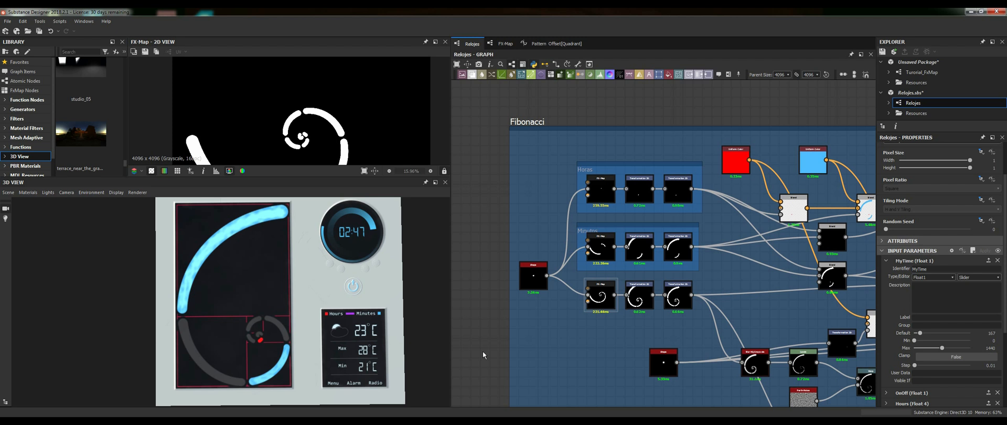
left_click(604, 202)
scroll(604, 204, "up", 5)
scroll(604, 203, "up", 1)
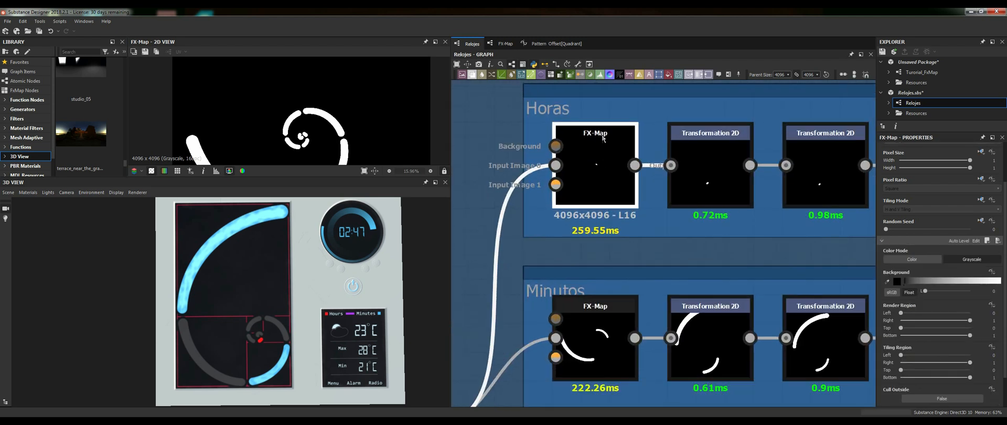
right_click(596, 166)
left_click(624, 248)
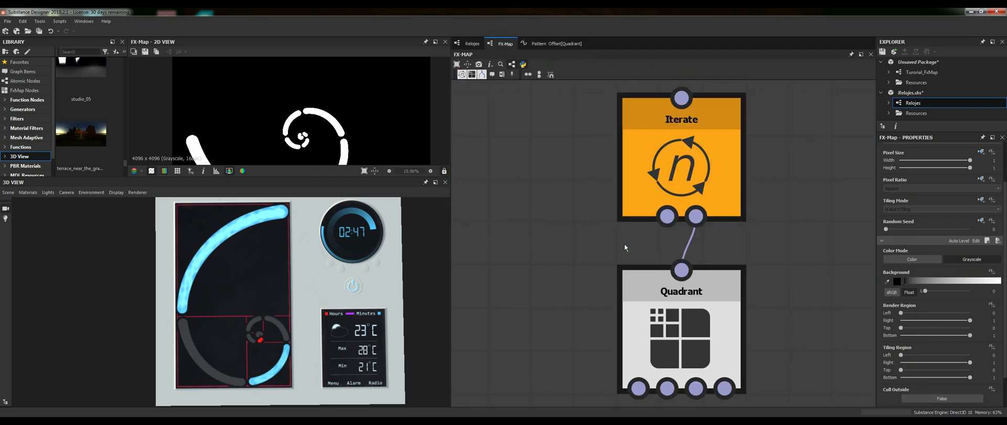
Step: Open the Color / Luminosity function of the Horas FX-Map's Quadrant node and look over its node network
left_click(682, 335)
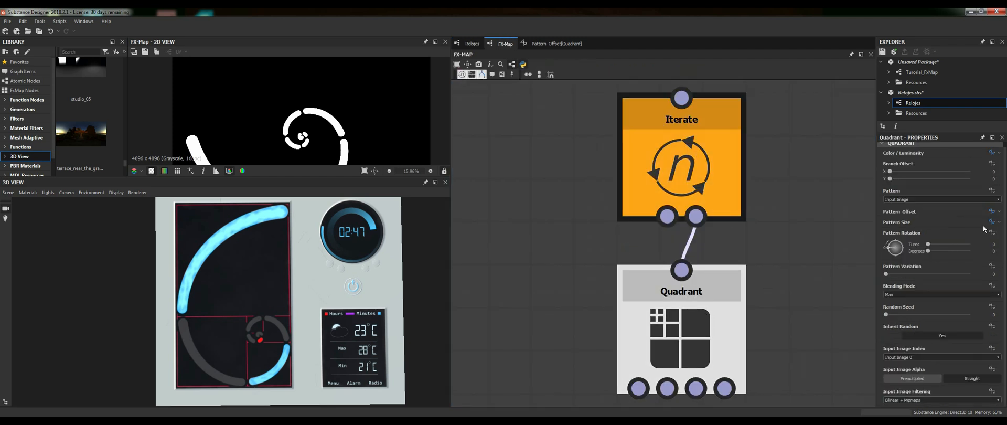
scroll(905, 164, "up", 1)
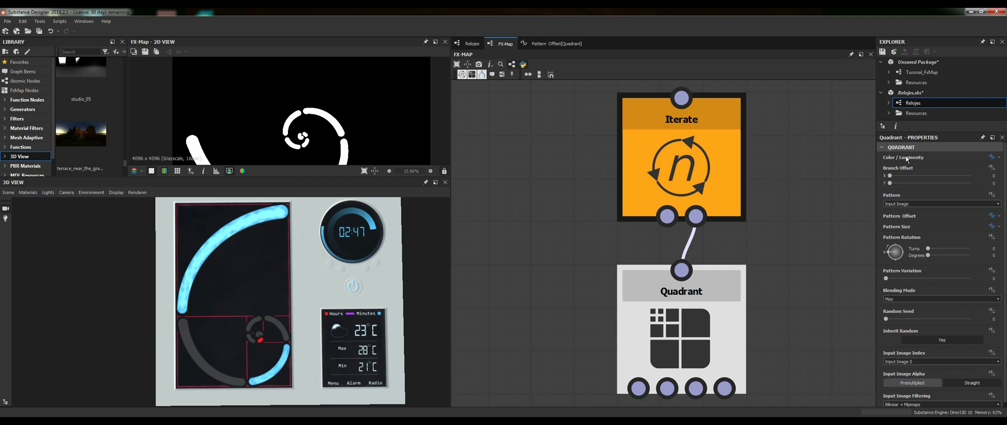
left_click(991, 157)
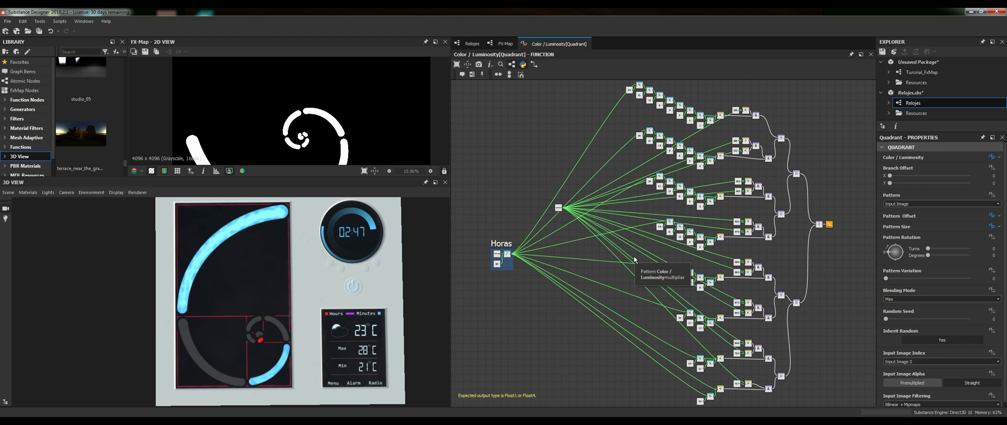
middle_click_drag(758, 232, 706, 227)
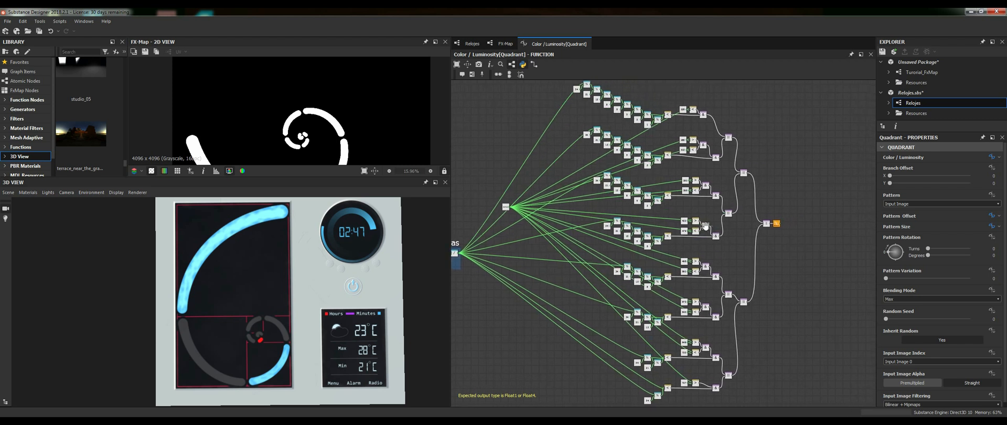
Step: Return to the Relojes graph and open the full-spiral FX-Map below the Minutos frame for editing
left_click(467, 44)
scroll(662, 268, "down", 3)
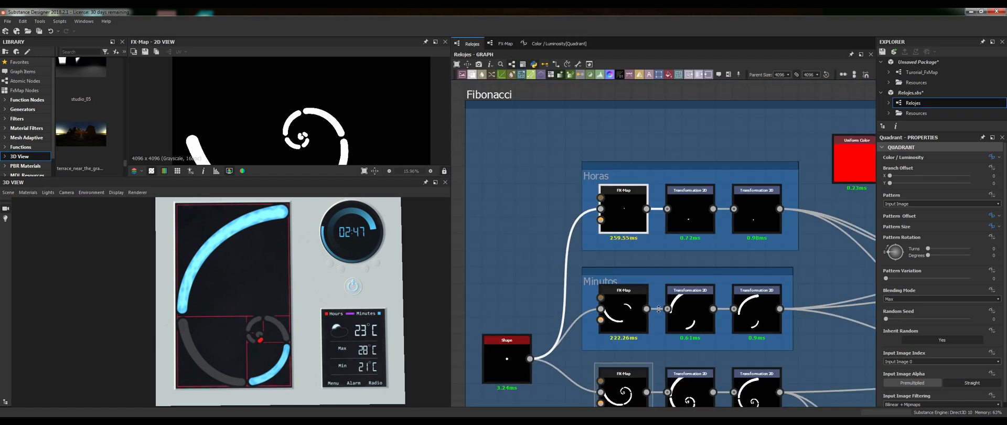
middle_click_drag(657, 310, 649, 216)
scroll(631, 311, "up", 5)
left_click(608, 260)
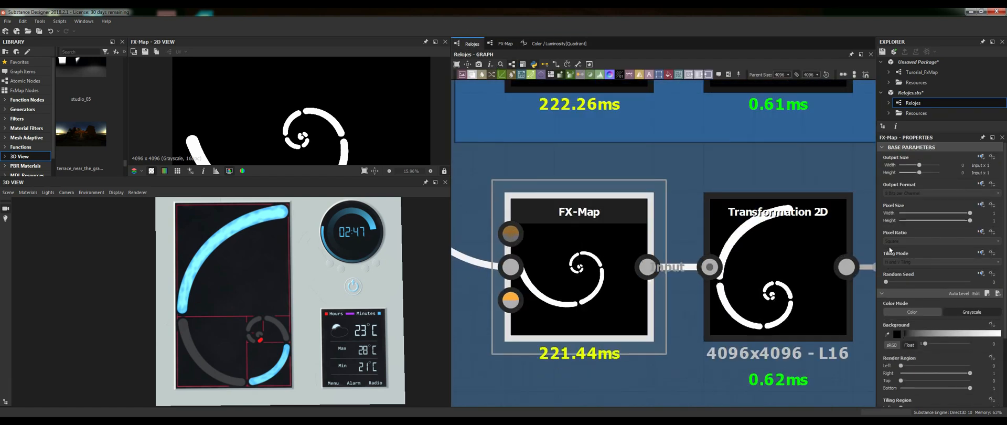
right_click(610, 259)
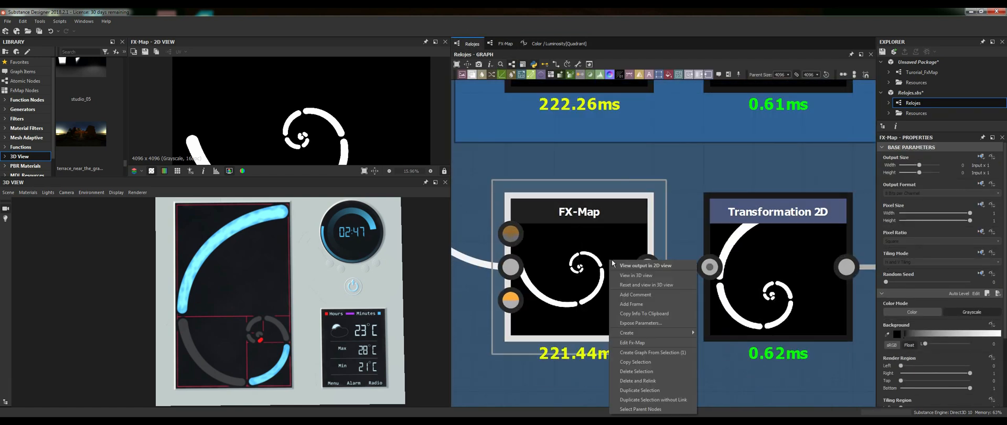
left_click(653, 343)
Step: Open the full-spiral Quadrant's Color / Luminosity function and compare its number ranges with the Fibonacci clock's segments in the 3D View
left_click(678, 307)
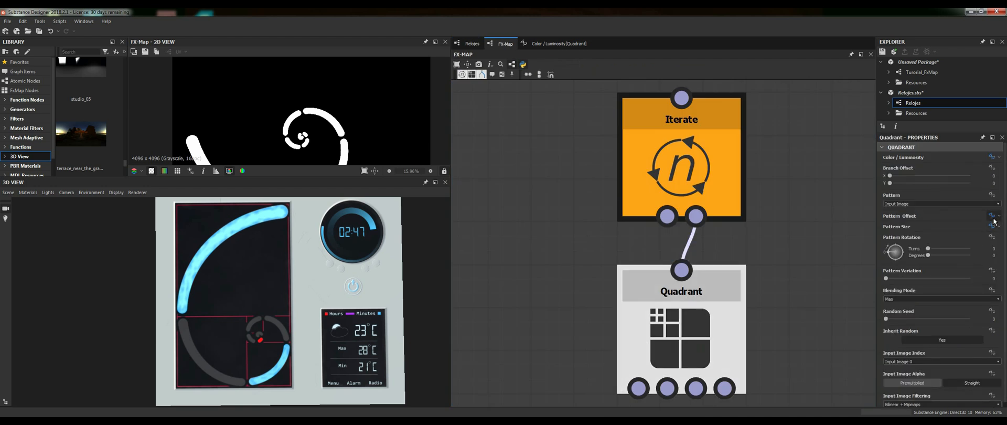
left_click(993, 157)
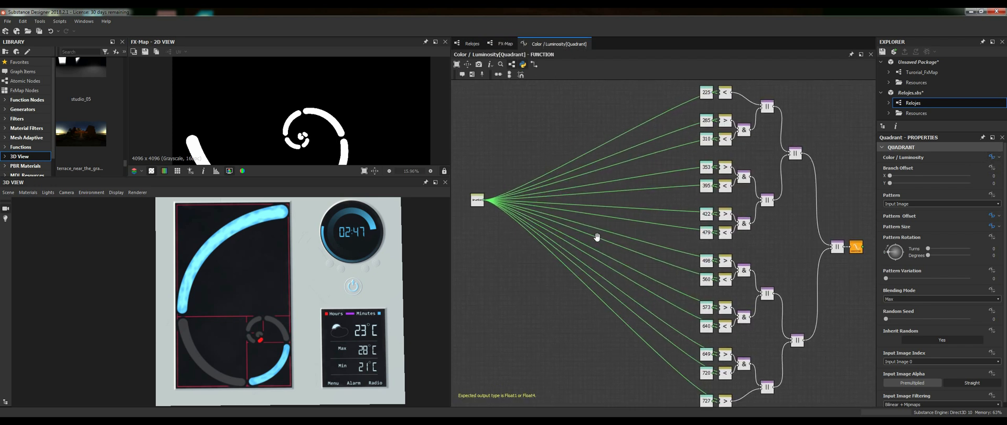
middle_click_drag(597, 237, 604, 231)
scroll(281, 360, "up", 5)
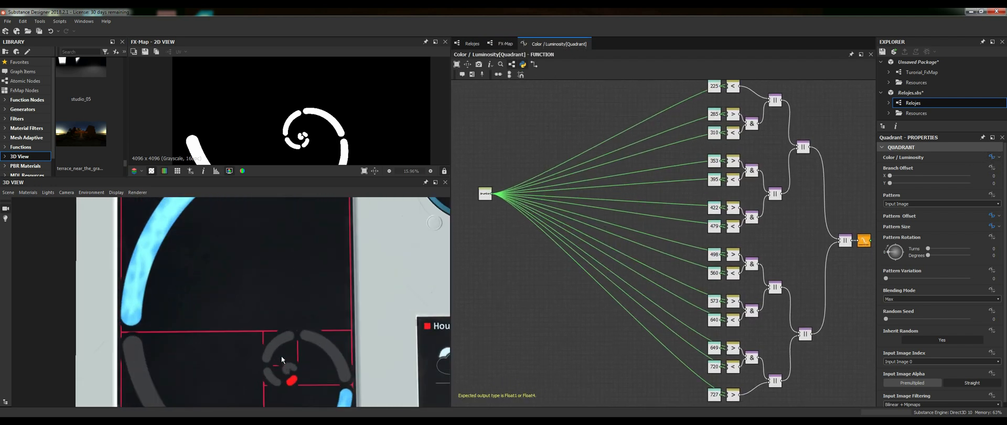
scroll(281, 358, "up", 2)
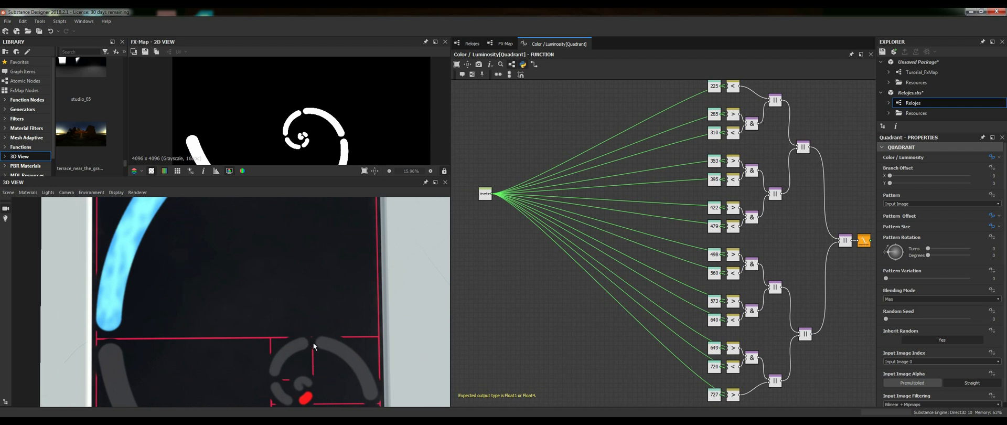
Step: Look over the Fibonacci clock in the 3D View and open the full-spiral Quadrant's Pattern Size function
middle_click_drag(304, 351, 289, 330)
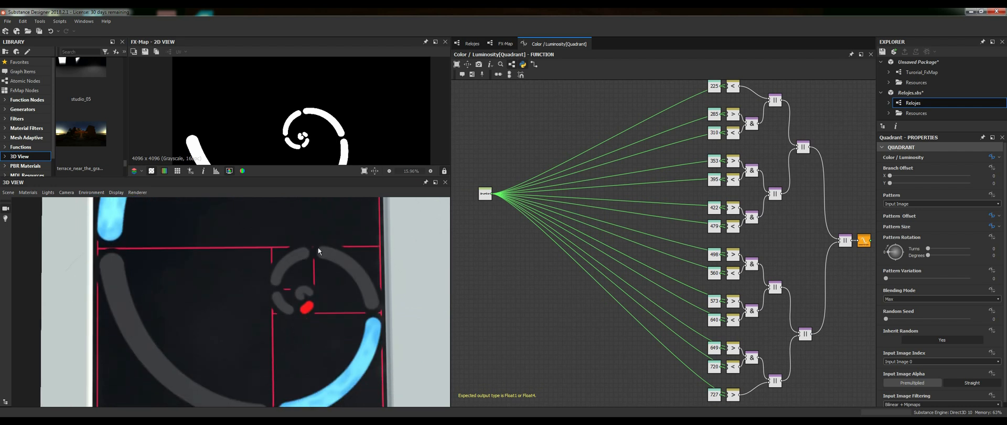
scroll(213, 360, "down", 6)
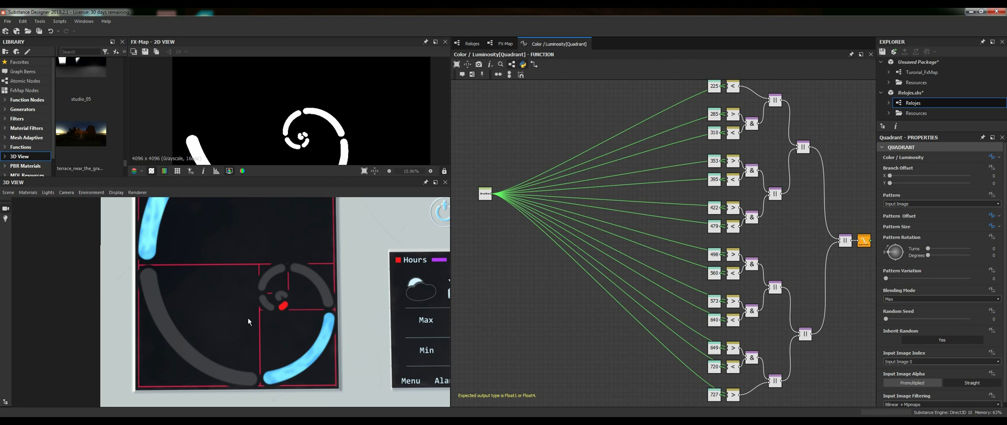
middle_click_drag(260, 339, 297, 235)
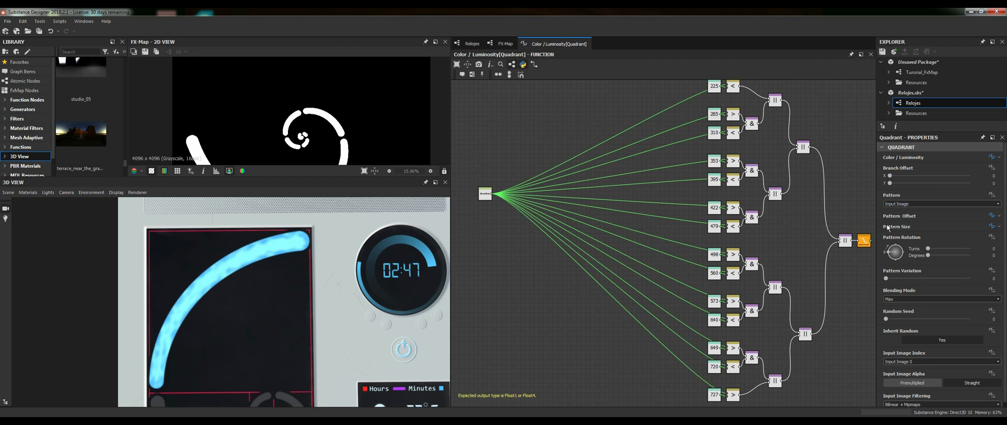
left_click(992, 226)
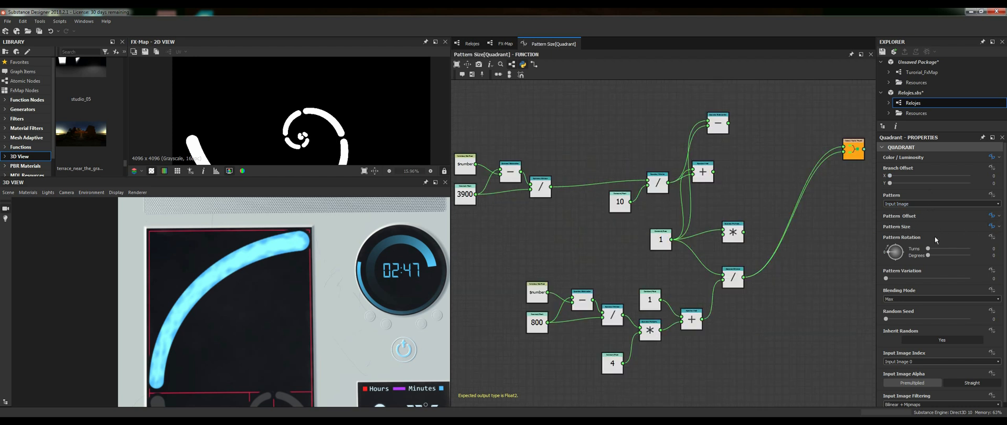
Step: Try to delete the upper node branch together with the shared constant 1, and line up the remaining chain with the output node
left_click_drag(775, 98, 472, 231)
key("Delete")
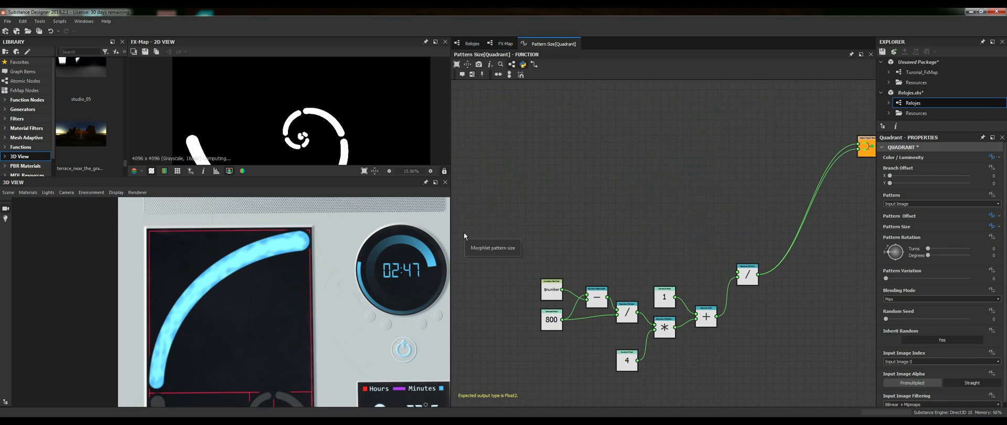
left_click_drag(725, 276, 540, 362)
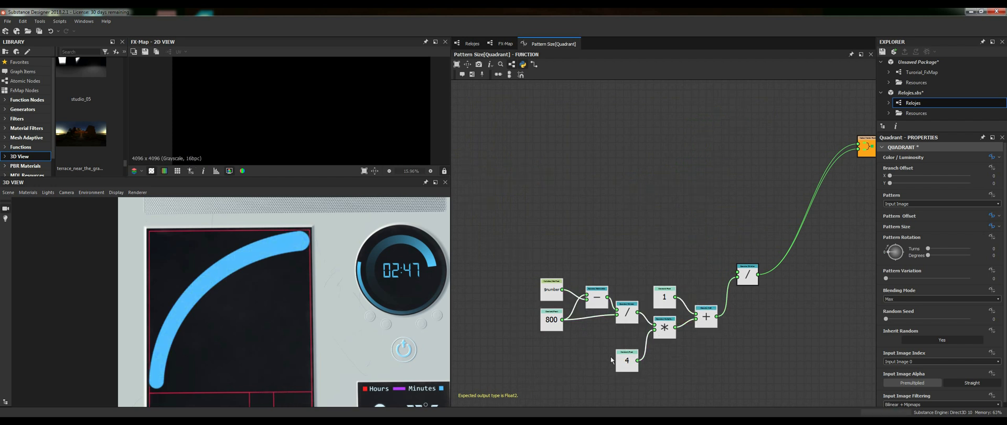
left_click_drag(708, 319, 713, 280)
left_click_drag(757, 214, 538, 338)
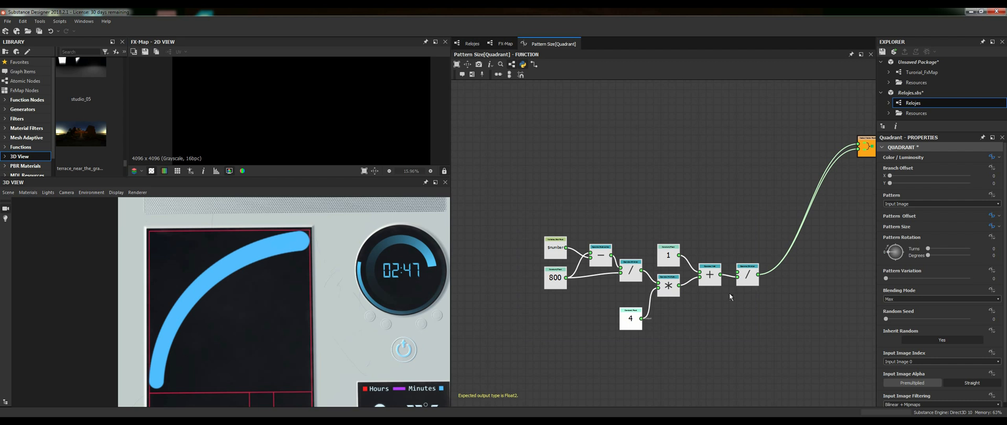
left_click_drag(746, 272, 822, 145)
middle_click_drag(800, 186, 688, 269)
scroll(702, 245, "up", 3)
scroll(701, 245, "down", 2)
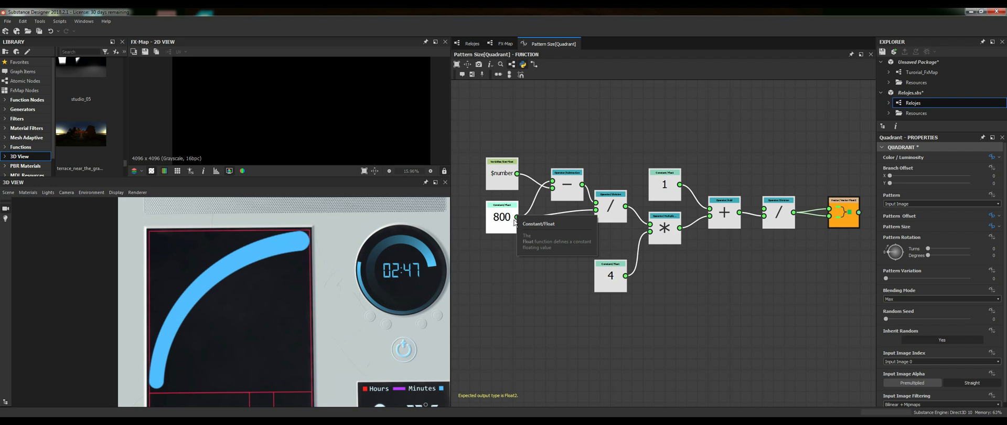
mouse_move(620, 261)
middle_mouse_down()
mouse_move(584, 258)
mouse_move(604, 258)
middle_mouse_up()
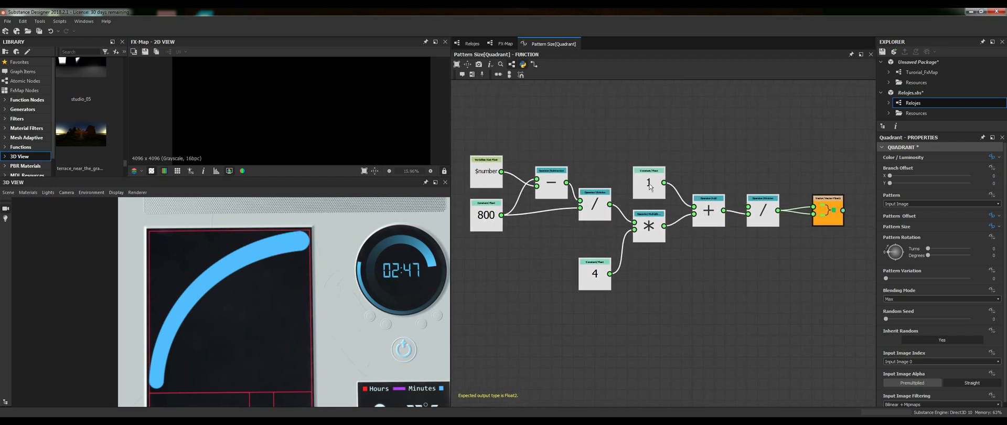
middle_click_drag(760, 238, 743, 133)
Step: Undo the node rearrangement and the deletion of the upper branch in the Pattern Size function
key("ctrl+z")
key("ctrl+z")
key("ctrl+z")
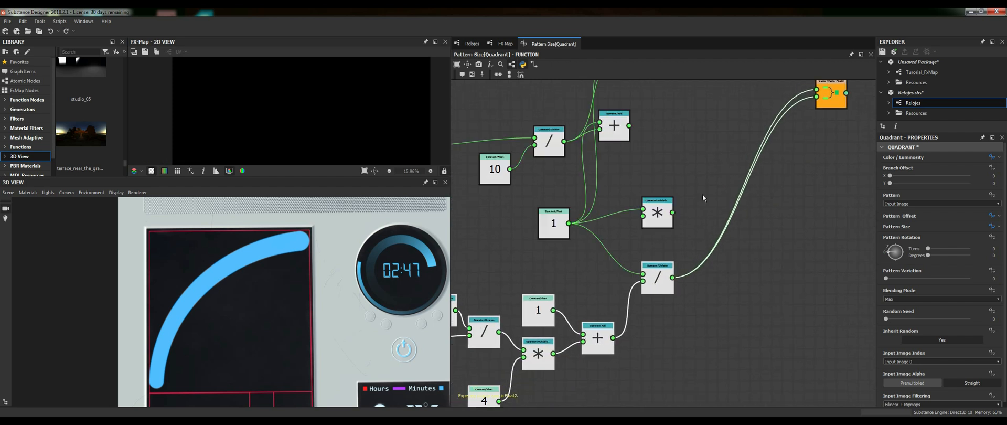
Step: Delete the unused upper nodes of the Pattern Size function, keeping the constant 1 that feeds the final division
middle_click_drag(592, 187, 722, 225)
scroll(722, 225, "down", 1)
scroll(722, 226, "down", 2)
left_click_drag(785, 124, 718, 244)
key("Delete")
left_click_drag(710, 169, 521, 223)
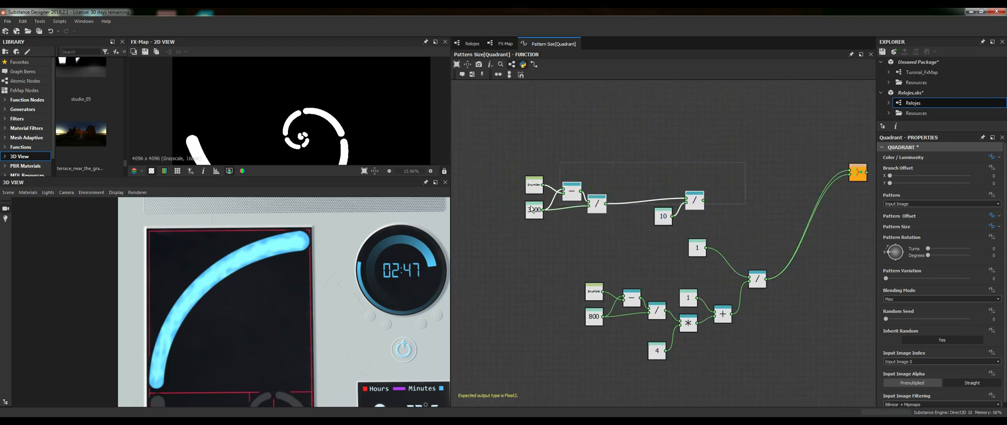
key("Delete")
Step: Arrange the constant 1, the $number and 800 chain and the final division compactly beside the output node
left_click_drag(693, 240, 719, 282)
left_click_drag(549, 225, 728, 367)
left_click_drag(724, 313, 730, 291)
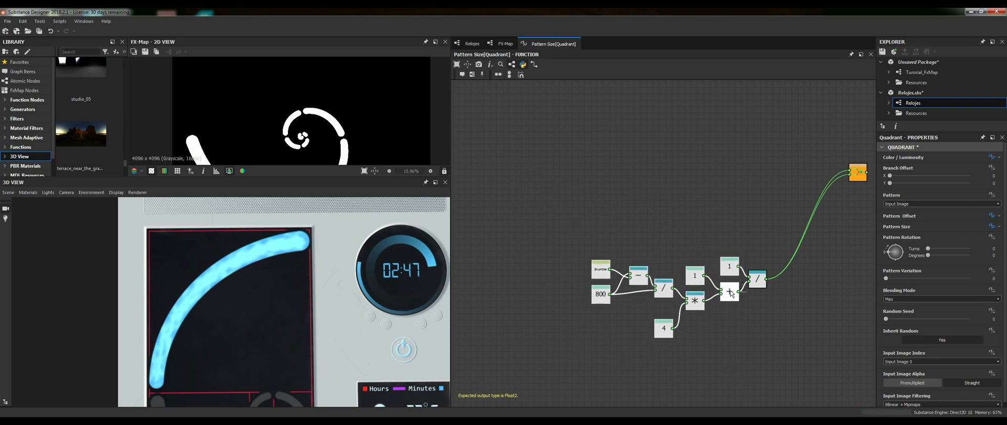
left_click_drag(773, 247, 575, 358)
left_click_drag(759, 278, 815, 177)
scroll(817, 166, "up", 4)
middle_click_drag(820, 167, 787, 113)
scroll(782, 162, "down", 1)
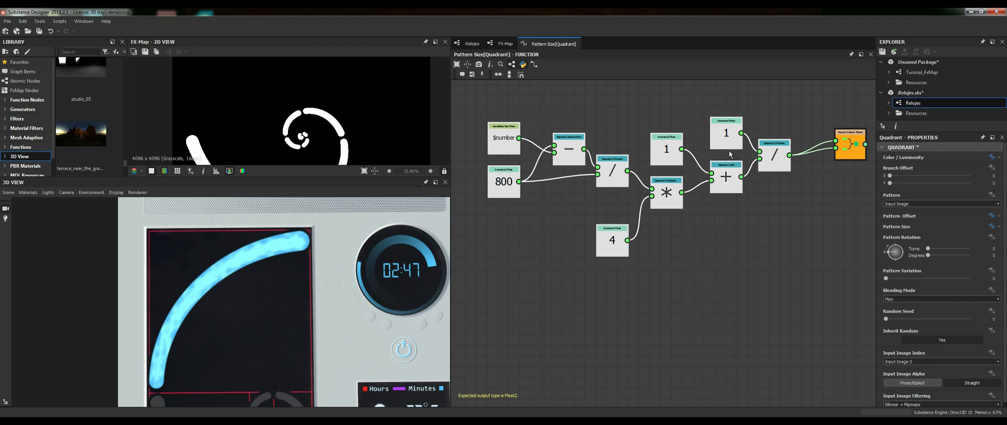
Step: Return to the Relojes graph, reopen the full-spiral FX-Map and open its Quadrant's Color / Luminosity function
scroll(728, 149, "down", 3)
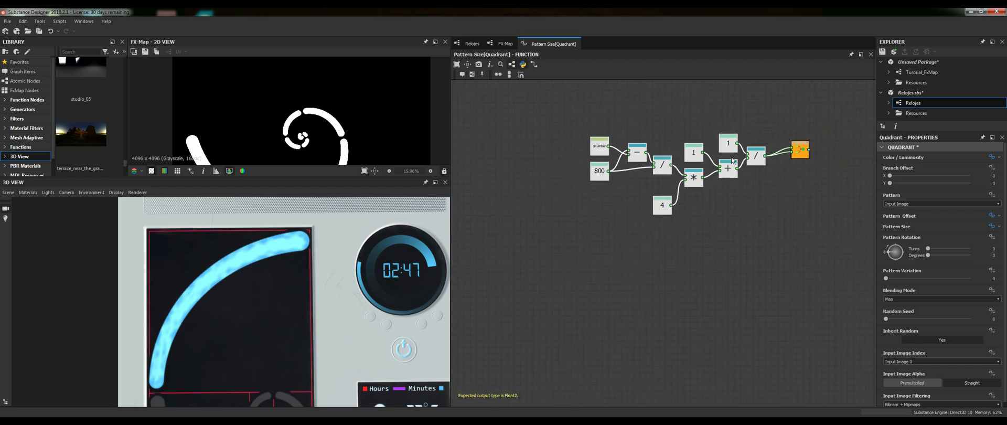
middle_click_drag(297, 288, 303, 323)
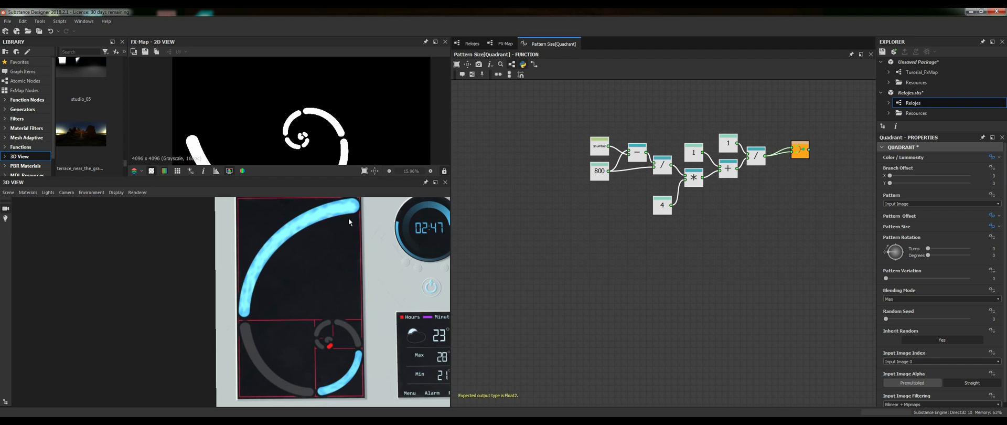
left_click(504, 44)
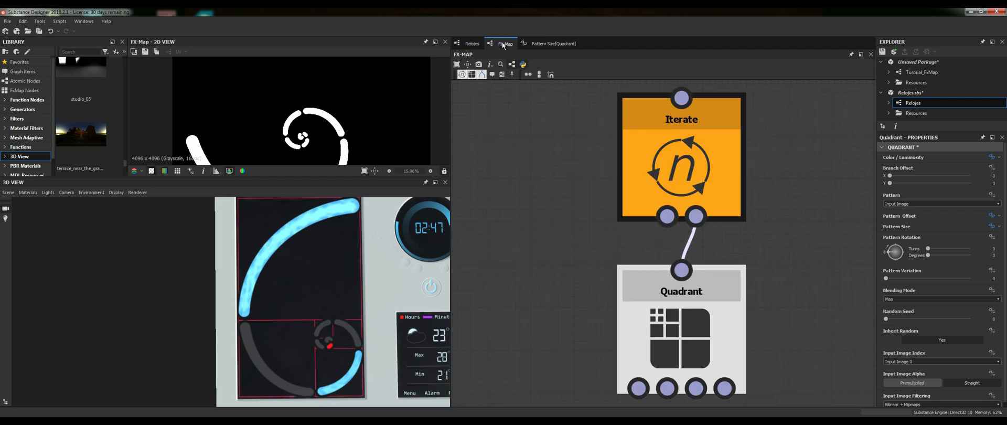
left_click(477, 44)
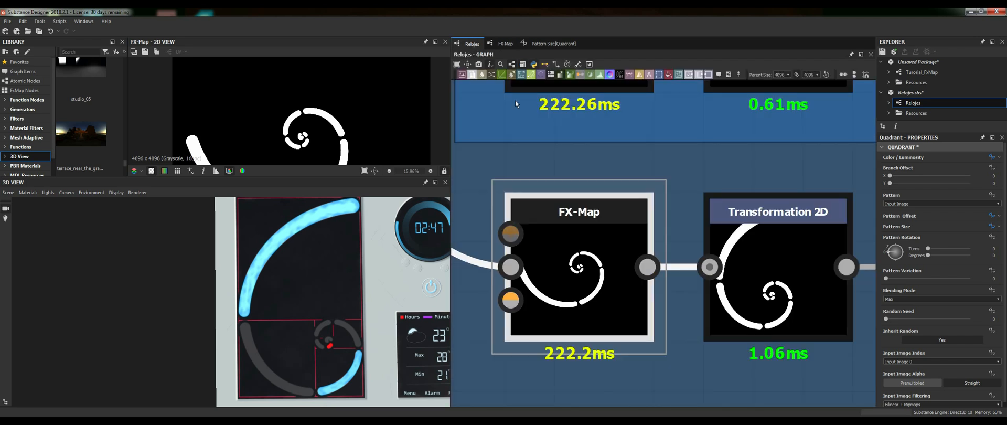
double_click(576, 207)
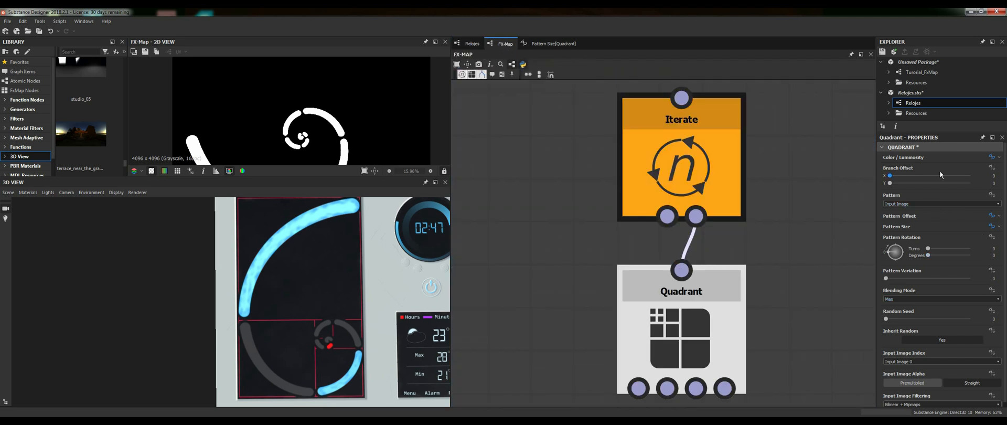
left_click(992, 157)
scroll(715, 245, "down", 2)
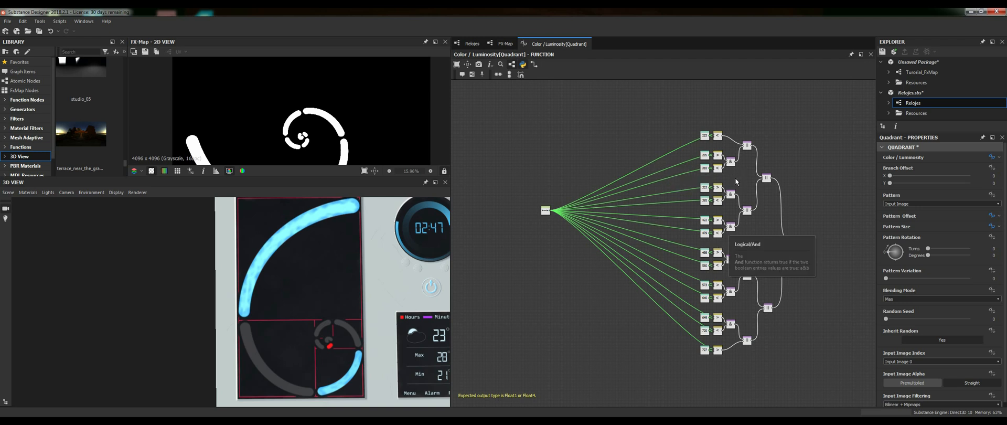
Step: Examine the function's number ranges from 225 to 727 and compare them with the Fibonacci clock's segments in the 3D View
scroll(375, 354, "up", 4)
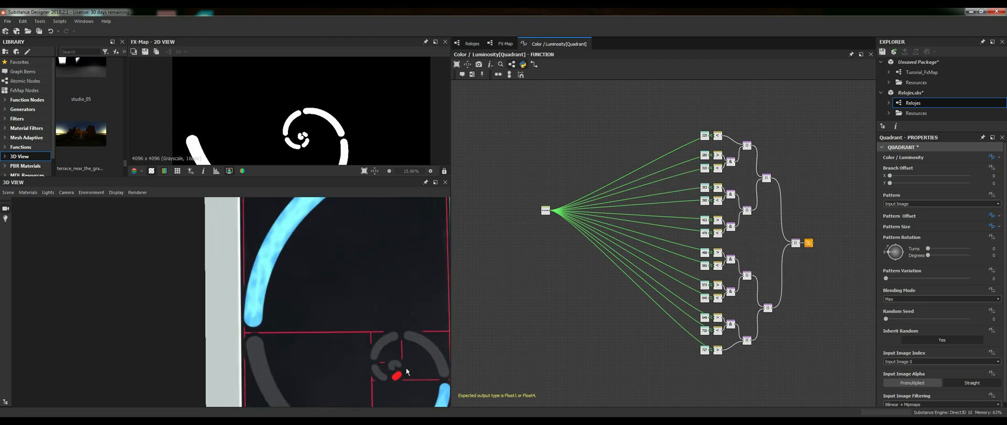
scroll(729, 139, "up", 2)
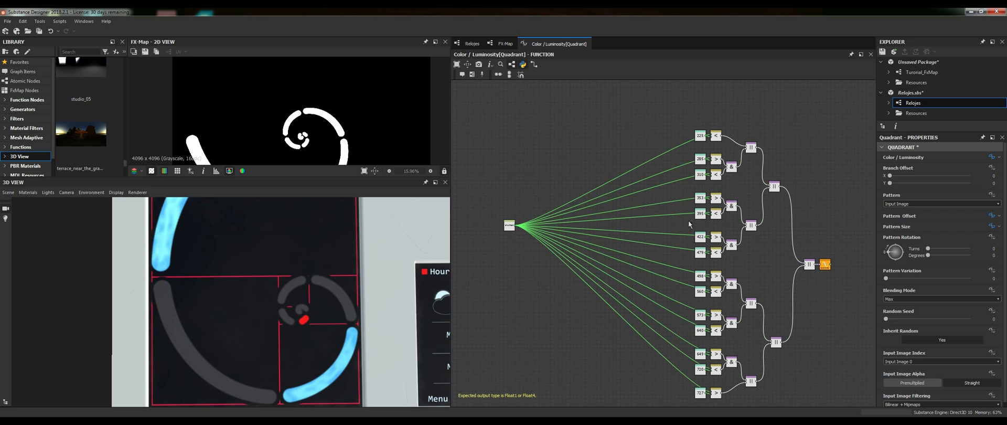
scroll(304, 322, "up", 2)
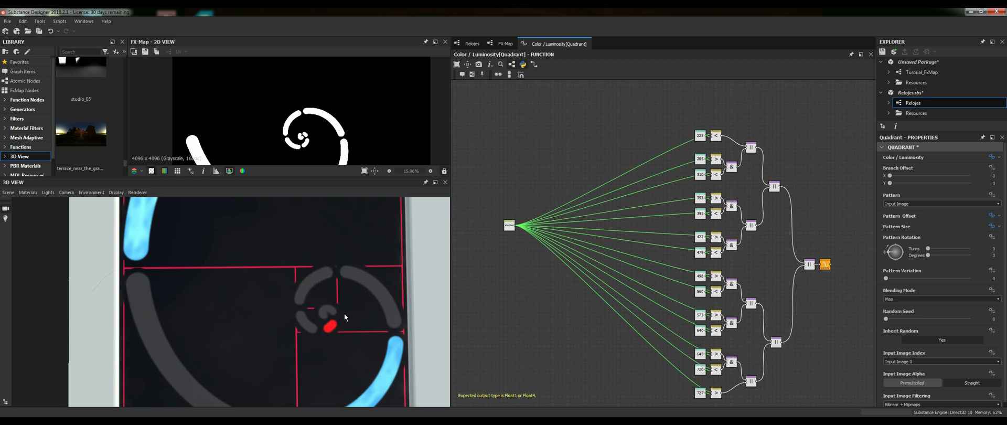
scroll(344, 313, "down", 1)
scroll(760, 224, "up", 4)
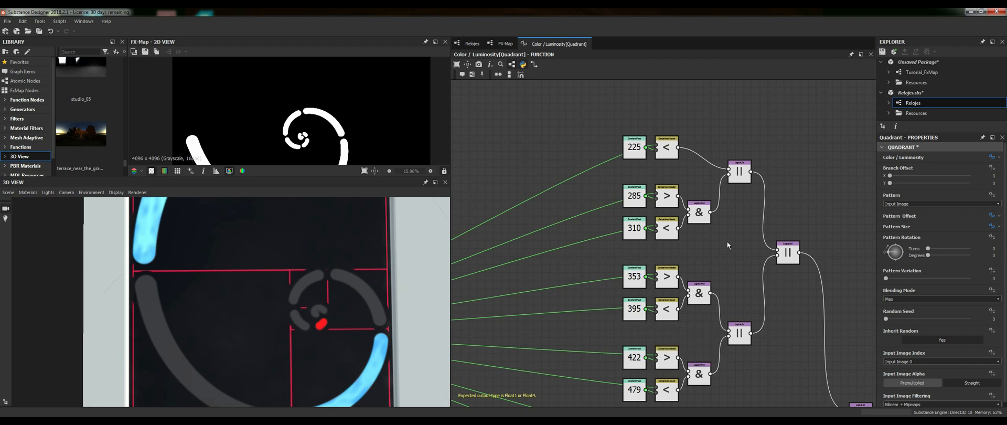
scroll(726, 240, "down", 5)
scroll(718, 203, "up", 3)
middle_click_drag(719, 203, 701, 187)
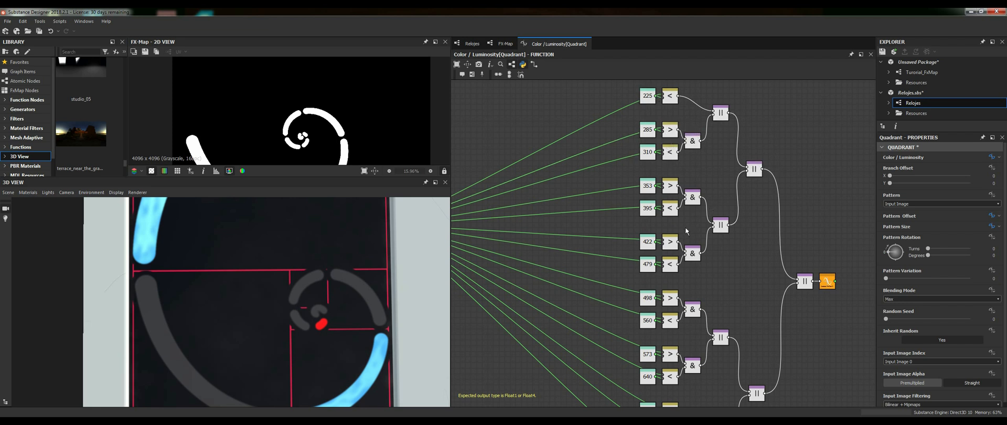
middle_click_drag(736, 289, 740, 224)
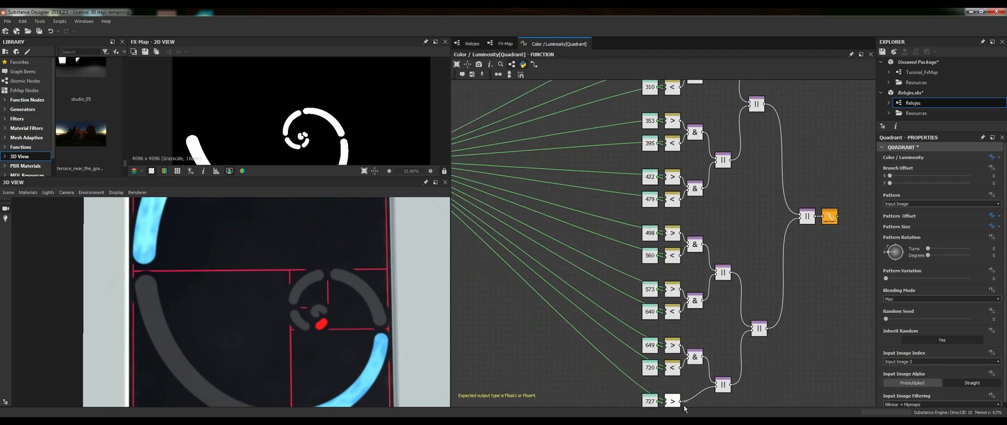
scroll(728, 219, "down", 2)
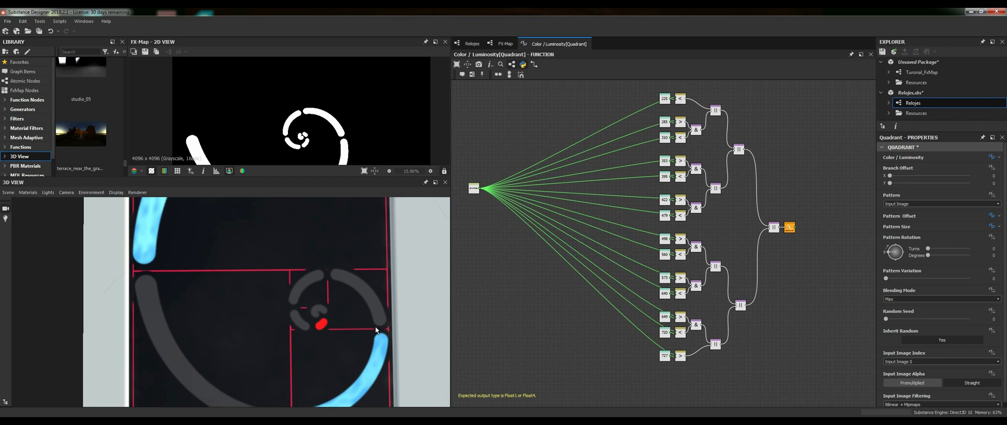
Step: Lower the shared input node to the middle of the comparison column and look at the full spiral in the 2D View
scroll(376, 327, "down", 2)
scroll(375, 327, "down", 1)
scroll(375, 328, "down", 1)
mouse_move(341, 275)
middle_mouse_down()
mouse_move(344, 308)
mouse_move(348, 282)
middle_mouse_up()
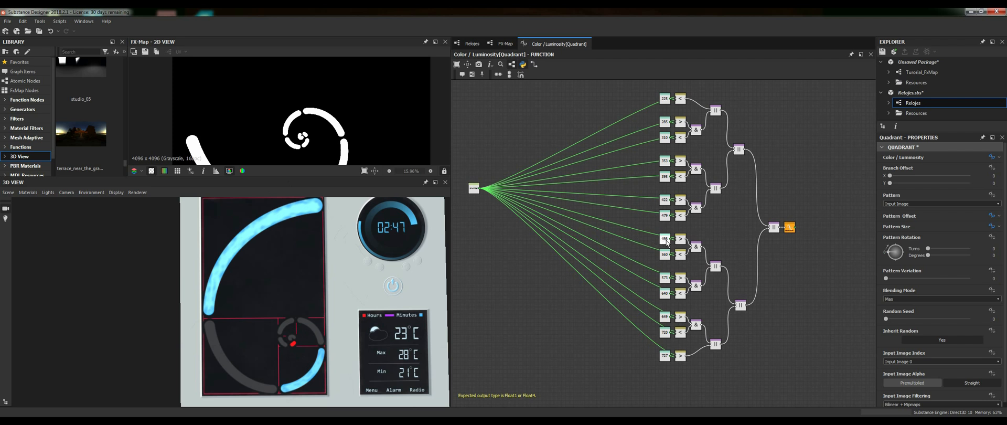
left_click_drag(472, 191, 477, 227)
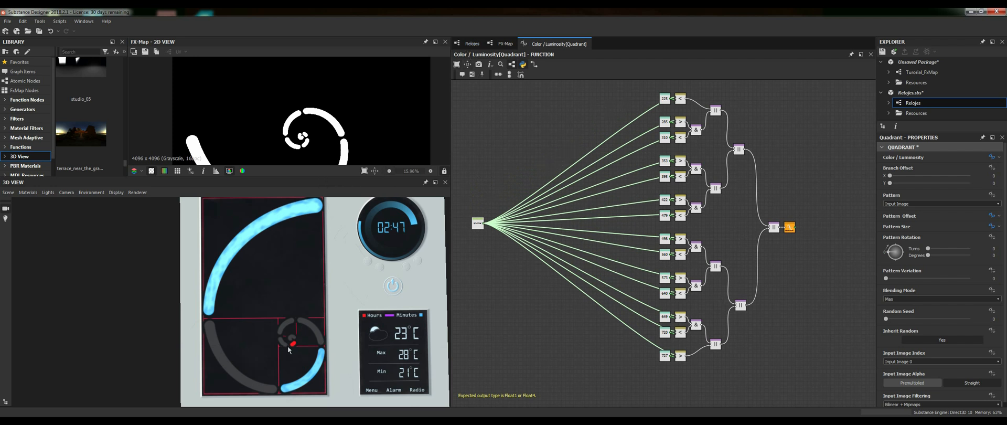
middle_click_drag(318, 144, 326, 103)
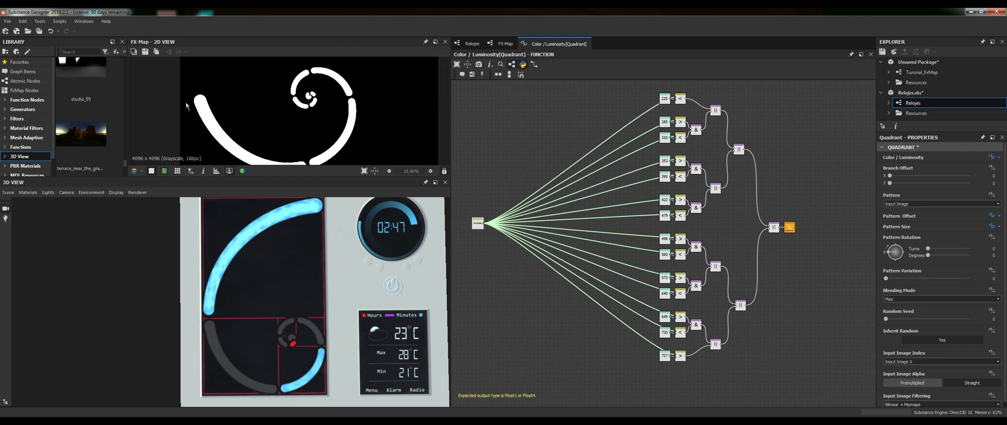
Step: Return to the Relojes graph and open the Horas frame's FX-Map node for editing
left_click(491, 45)
left_click(472, 44)
scroll(592, 168, "down", 3)
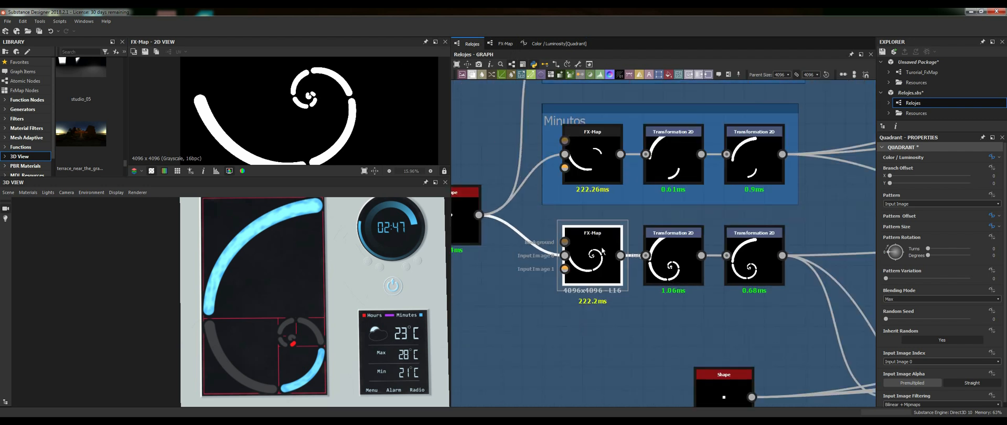
middle_click_drag(592, 169, 587, 275)
left_click(586, 129)
right_click(586, 128)
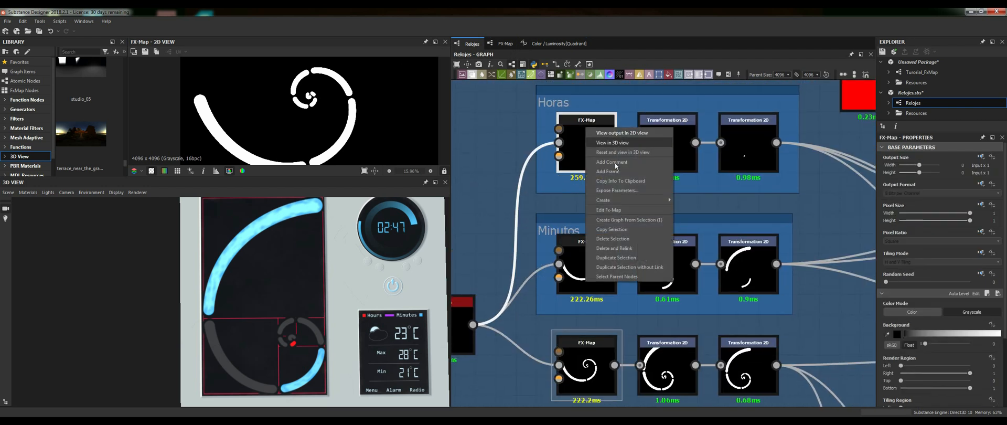
left_click(623, 210)
Step: Open the Horas Quadrant's Color / Luminosity function and examine the Horas frame that divides MyTime by 60
left_click(681, 315)
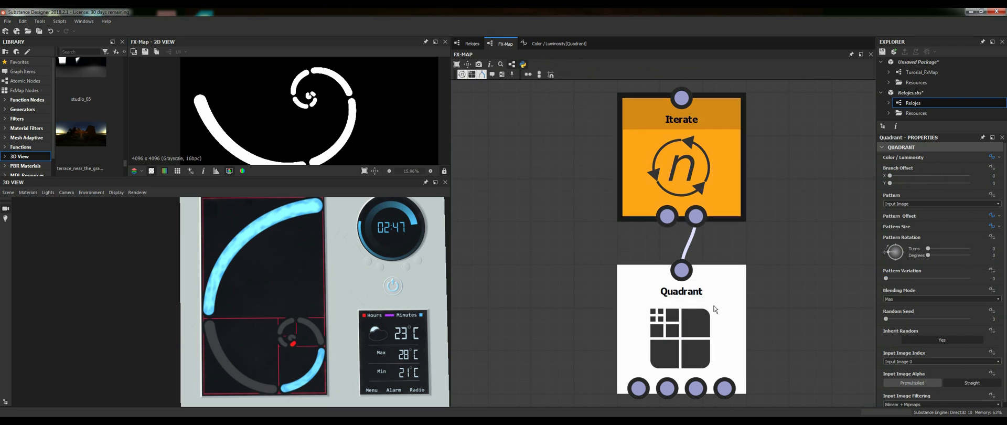
left_click(991, 157)
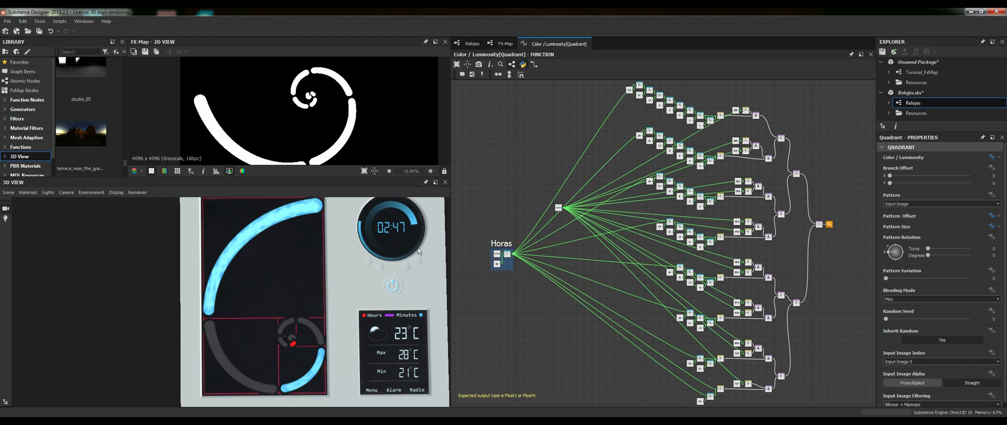
scroll(498, 263, "up", 6)
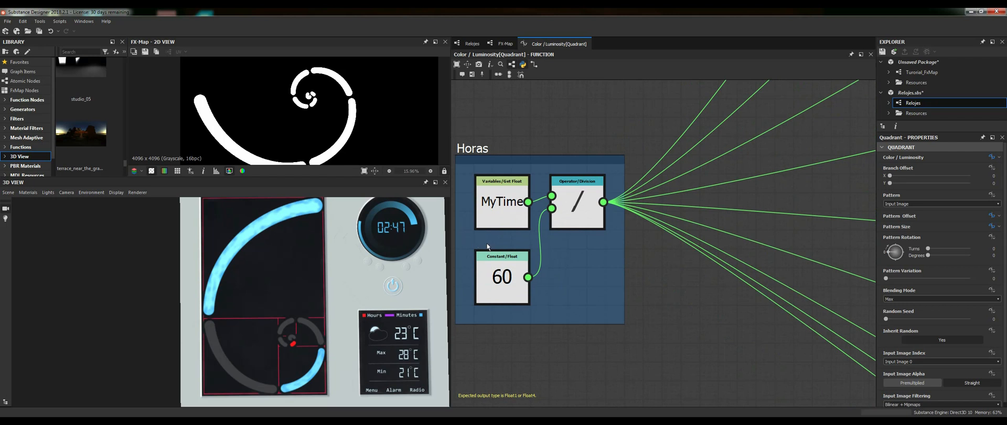
middle_click_drag(478, 241, 511, 244)
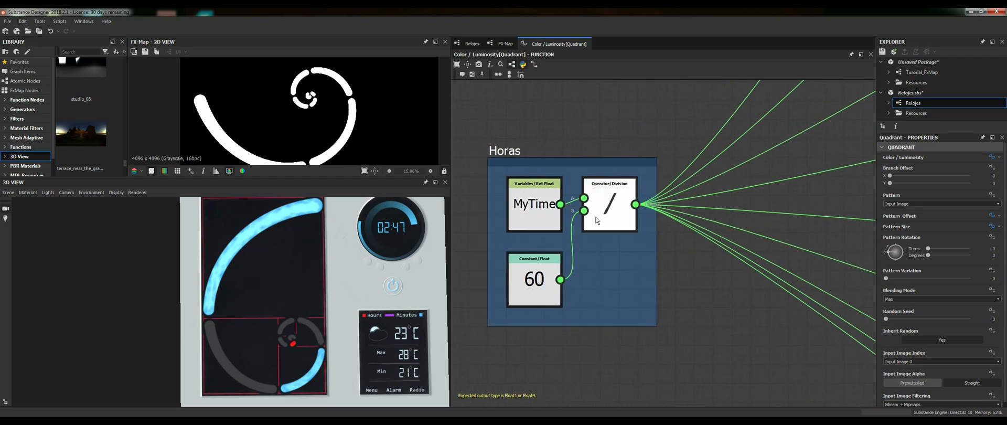
Step: Examine how the Horas frame and the $number node feed the comparison rows, shifting $number slightly closer to them
scroll(529, 281, "down", 5)
scroll(530, 281, "down", 3)
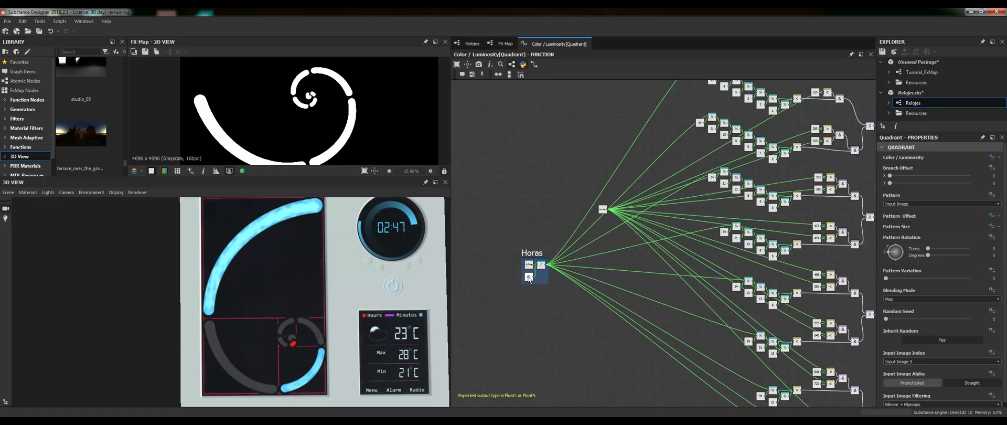
mouse_move(596, 238)
middle_mouse_down()
mouse_move(573, 198)
mouse_move(586, 244)
middle_mouse_up()
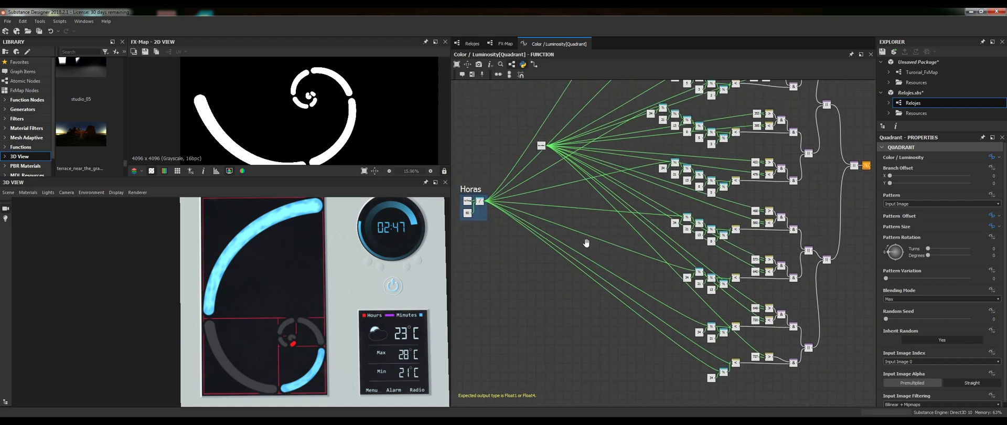
scroll(533, 150, "up", 5)
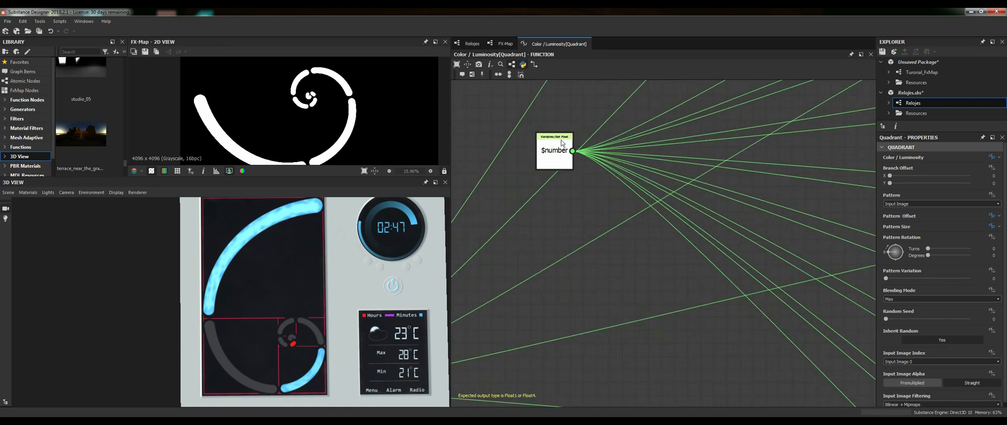
scroll(542, 152, "down", 5)
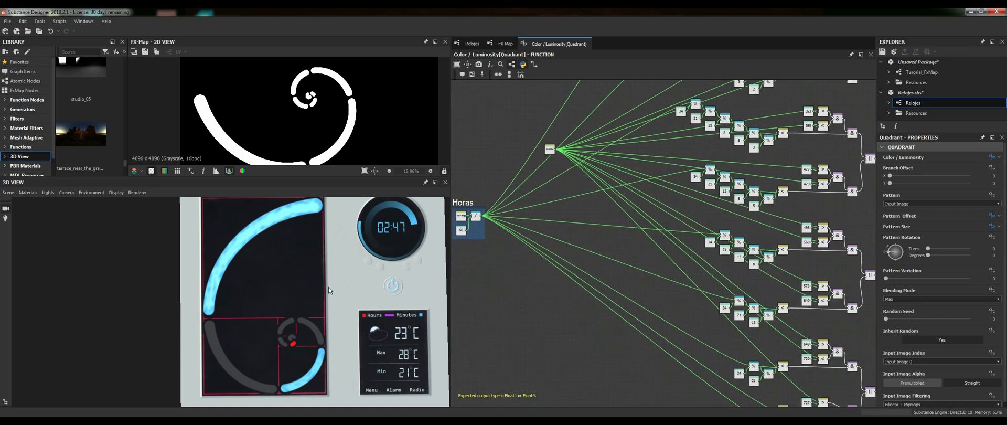
left_click_drag(552, 153, 595, 183)
scroll(581, 199, "down", 5)
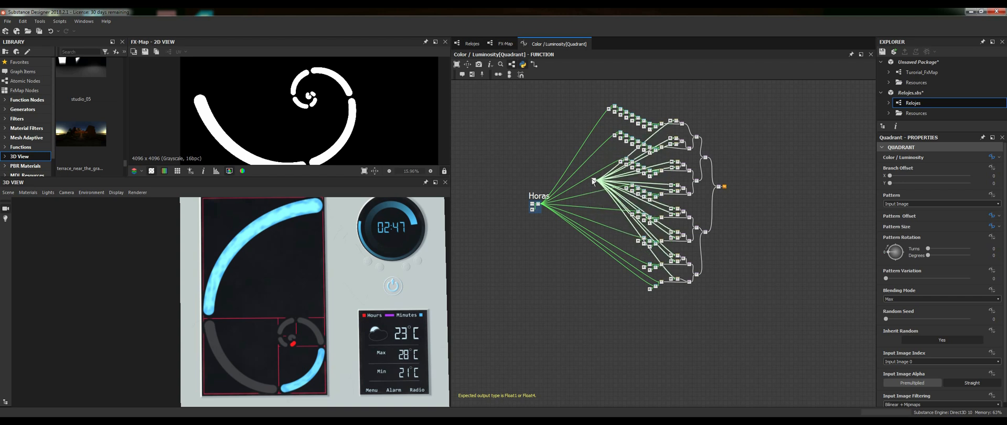
Step: Examine the two lowest rows, covering 649 to 720 and above 727, and compare them with the clock's segments in the 3D View
scroll(682, 186, "up", 5)
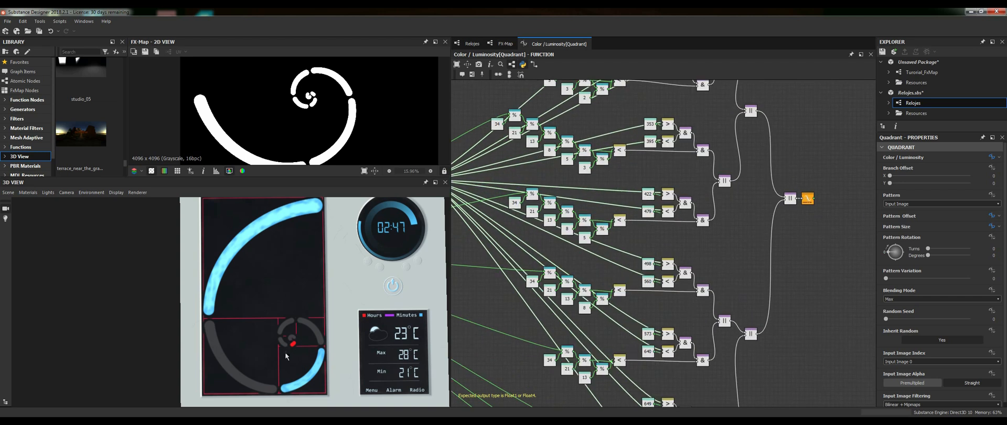
middle_click_drag(738, 394, 750, 260)
scroll(711, 351, "up", 6)
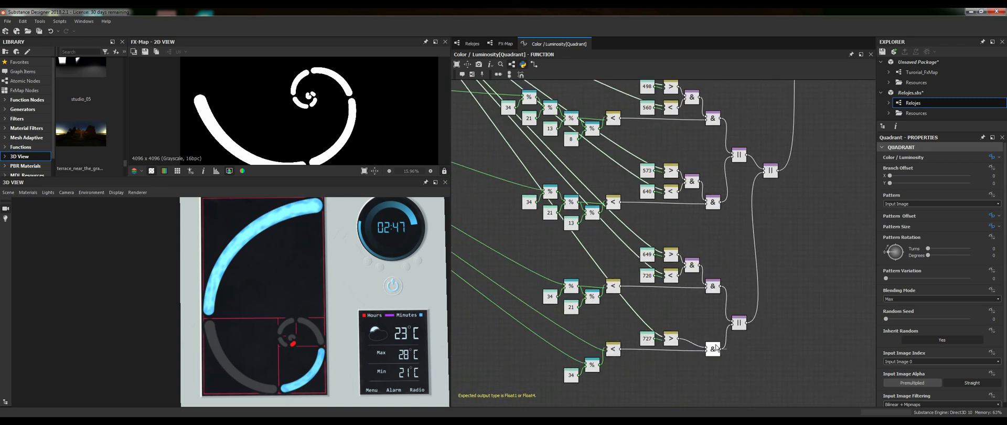
middle_click_drag(663, 314, 814, 228)
scroll(814, 228, "down", 3)
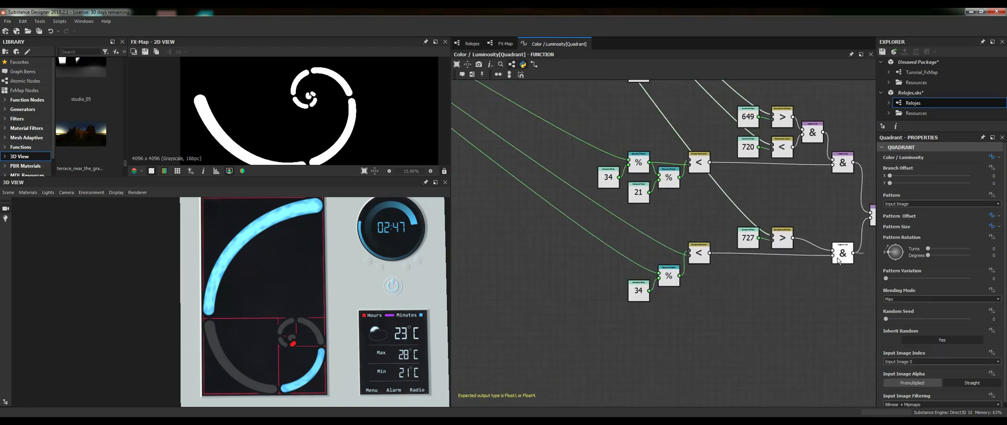
left_click_drag(626, 260, 590, 322)
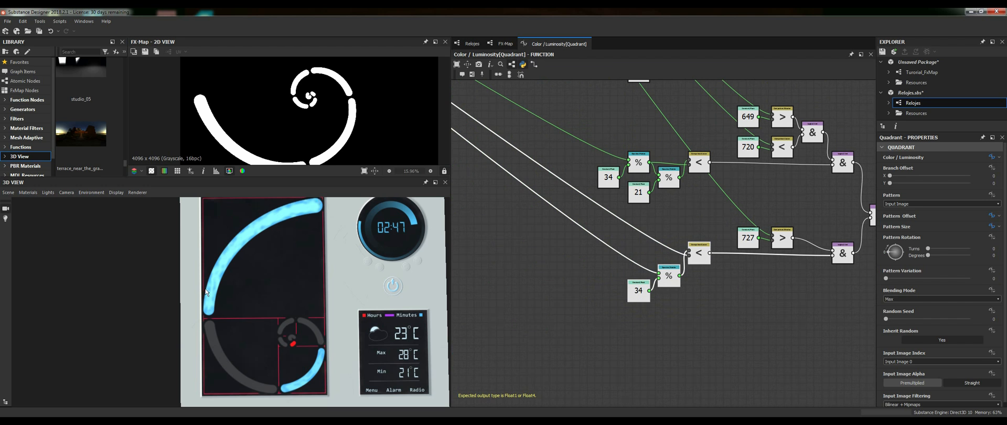
middle_click_drag(711, 259, 647, 304)
left_click(783, 200)
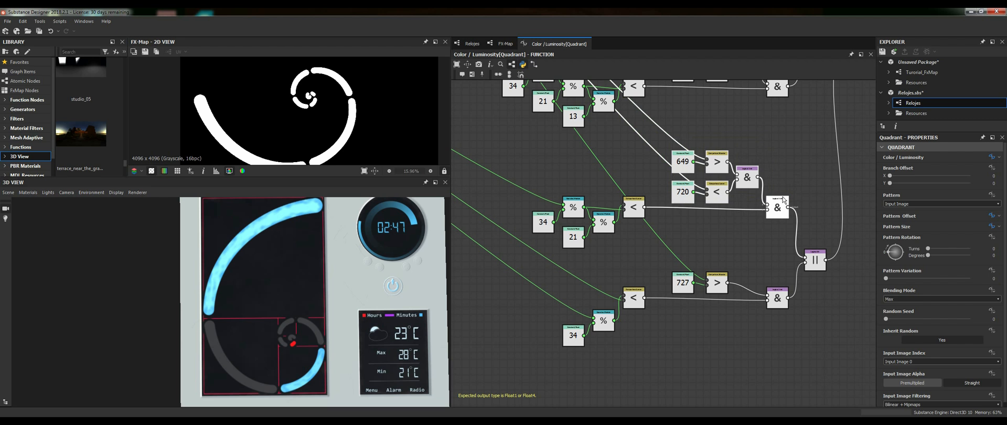
Step: Select the 34, 21 and 13 modulo chain of the 573 to 640 row and compare it with the whole function
middle_click_drag(632, 127, 625, 238)
left_click_drag(642, 191, 465, 247)
middle_click_drag(618, 150, 634, 237)
scroll(633, 237, "down", 2)
scroll(632, 235, "down", 4)
middle_click_drag(598, 113, 611, 200)
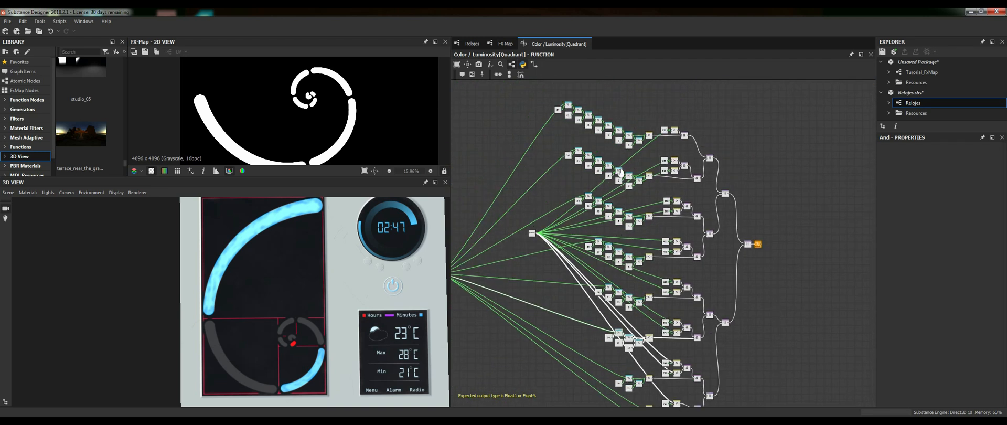
middle_click_drag(621, 172, 649, 126)
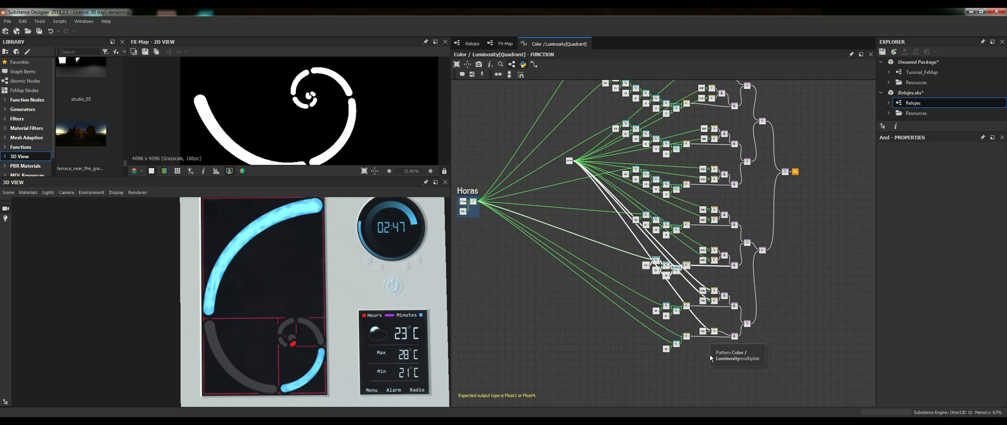
Step: Examine the lowest row's modulo by 34 and Lower comparison against the clock in the 3D View
scroll(707, 357, "up", 3)
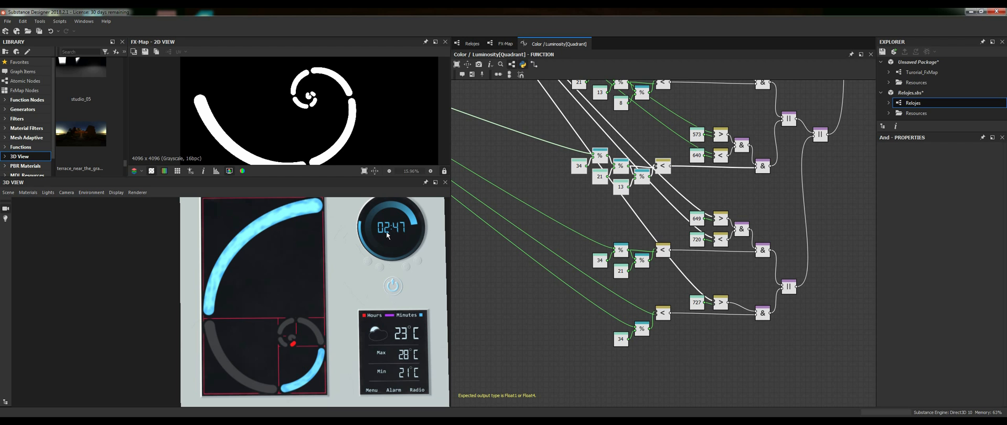
scroll(606, 344, "up", 3)
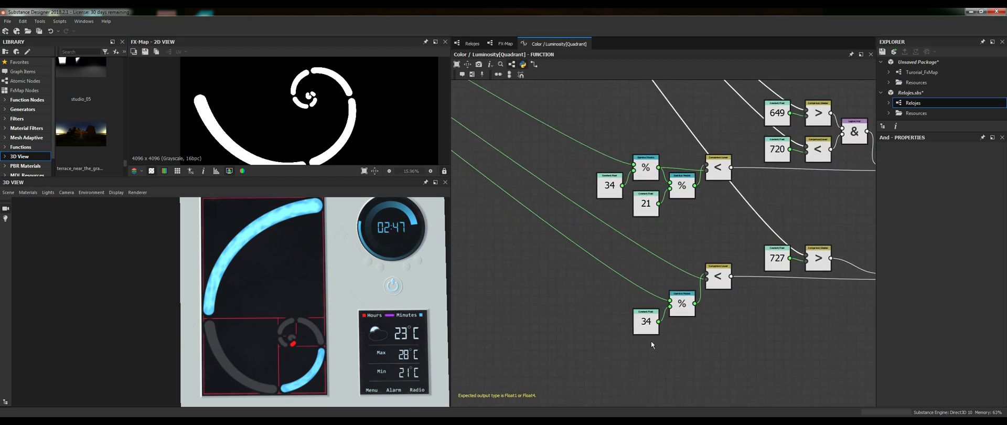
scroll(650, 340, "down", 2)
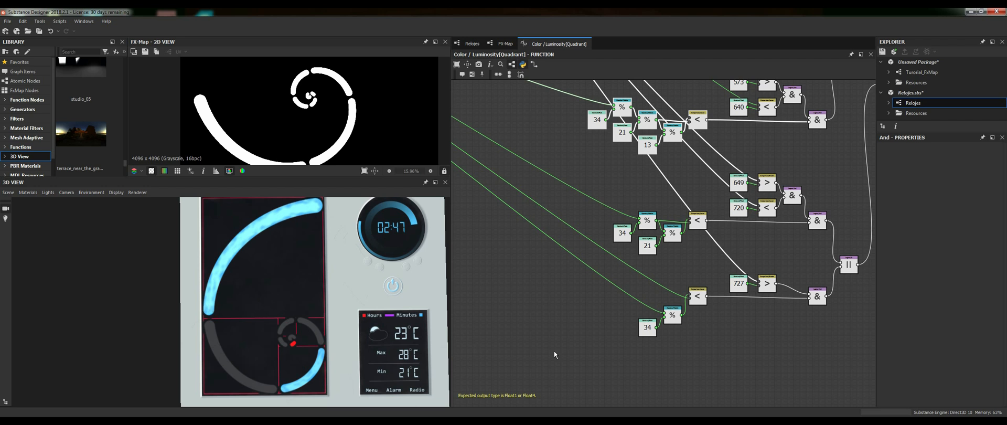
scroll(665, 338, "up", 8)
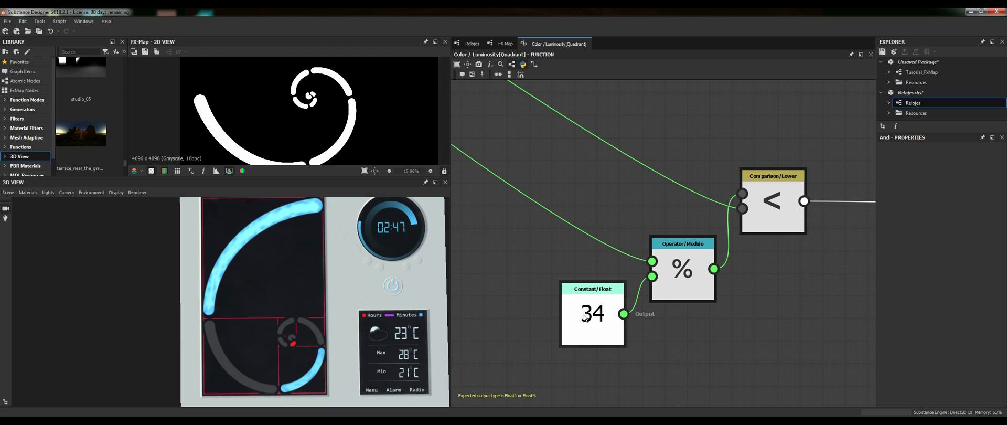
scroll(592, 316, "down", 8)
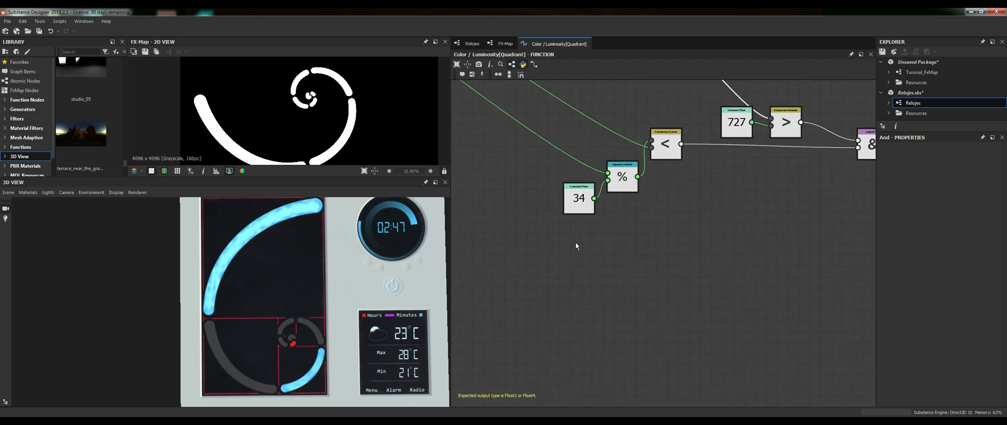
scroll(692, 263, "down", 5)
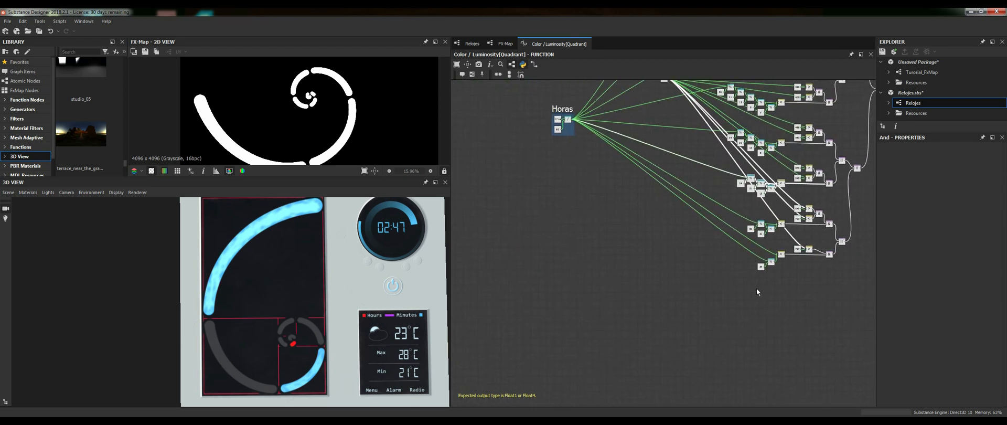
Step: Move the Horas frame beside the lowest row's modulo chain and nudge that row's Modulo and 34 constant nodes
left_click_drag(560, 137, 742, 258)
scroll(741, 258, "up", 6)
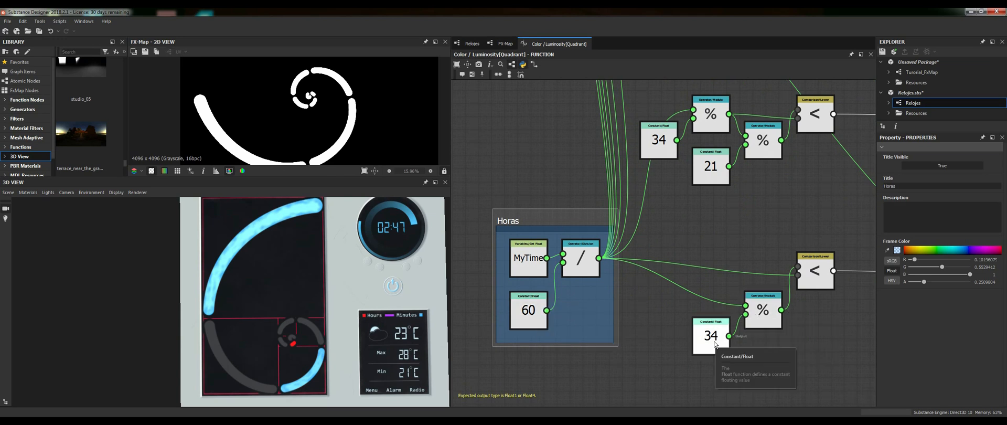
scroll(760, 316, "up", 2)
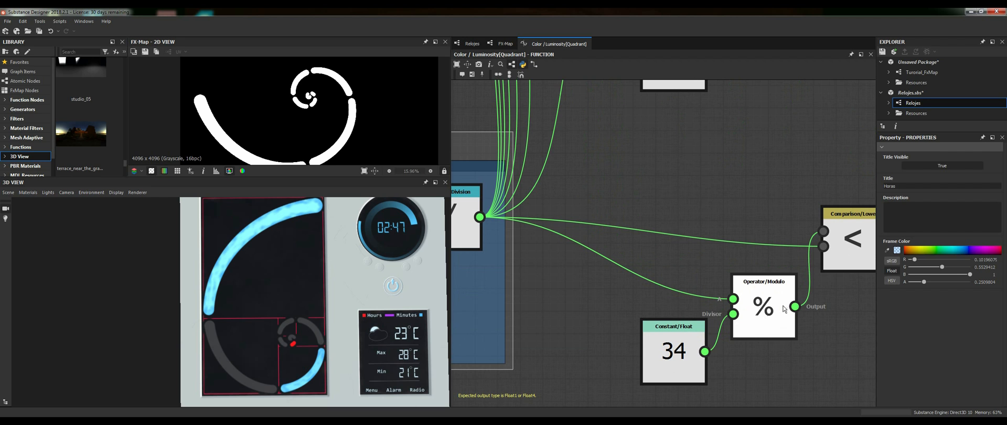
left_click_drag(759, 321, 751, 313)
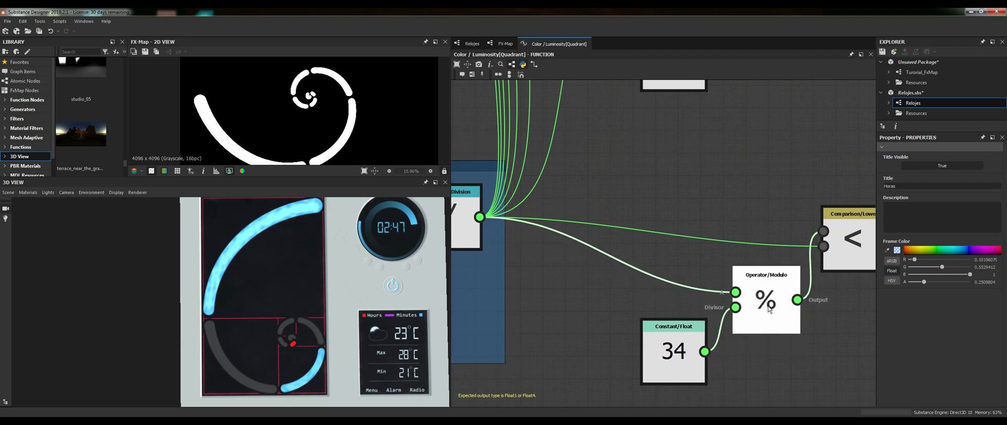
scroll(767, 285, "down", 1)
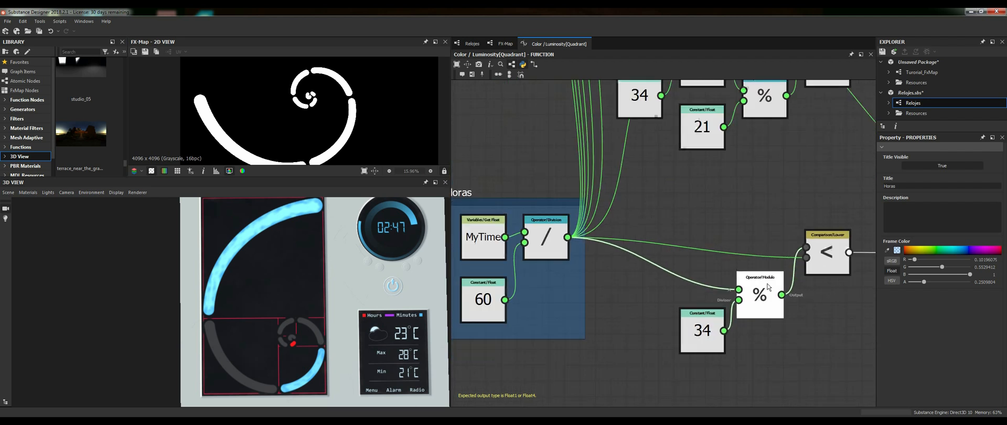
mouse_move(707, 332)
left_mouse_down()
mouse_move(671, 328)
mouse_move(702, 320)
left_mouse_up()
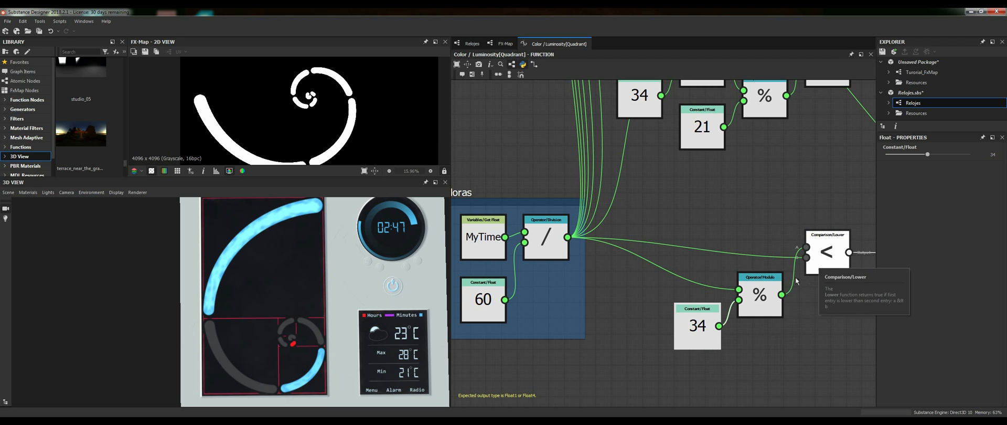
mouse_move(820, 322)
middle_mouse_down()
mouse_move(803, 320)
mouse_move(814, 325)
middle_mouse_up()
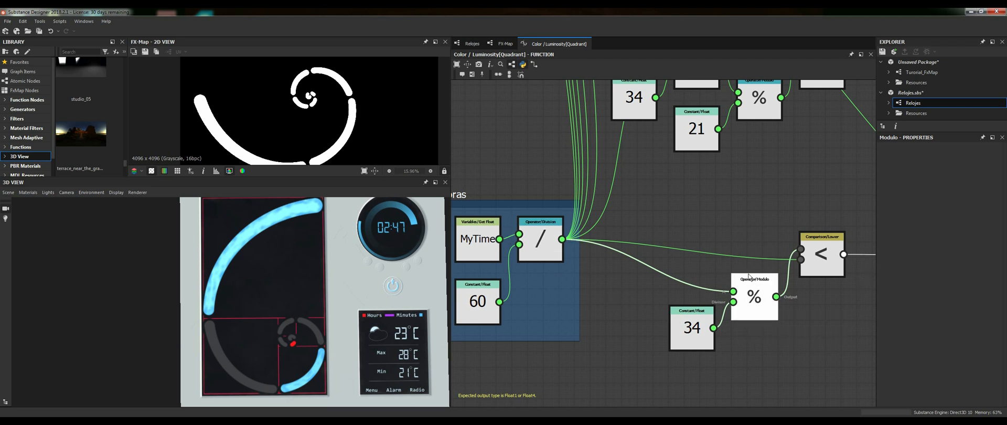
Step: Move the $number node beside the 727 comparison and shift the lowest row's And node slightly closer to its inputs
scroll(822, 297, "down", 3)
middle_click_drag(807, 300, 616, 283)
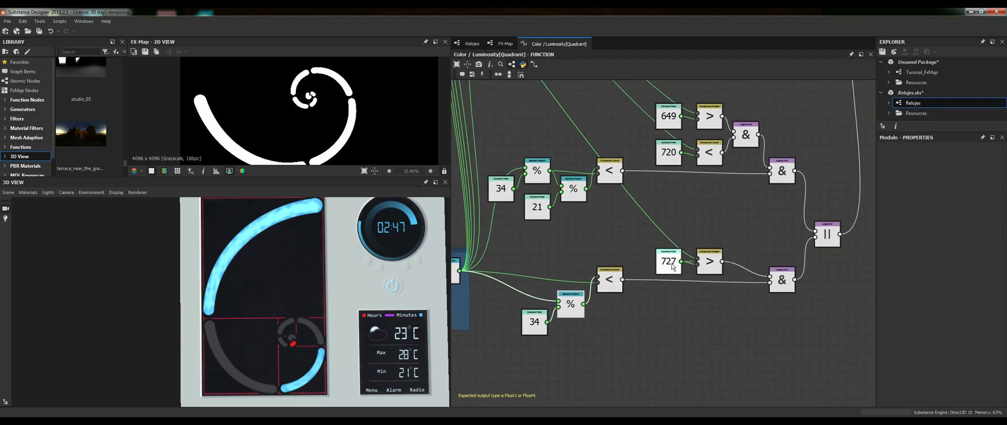
scroll(676, 265, "down", 6)
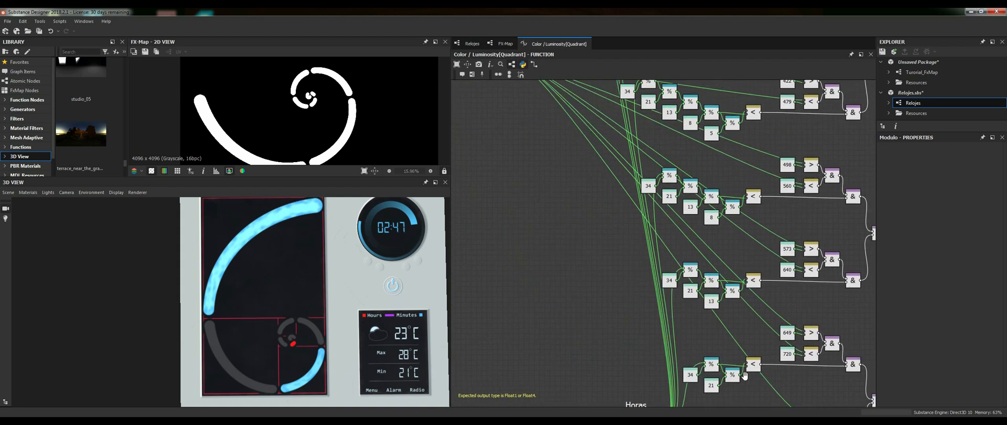
left_click_drag(608, 194, 734, 389)
middle_click_drag(743, 338, 730, 302)
scroll(731, 302, "up", 5)
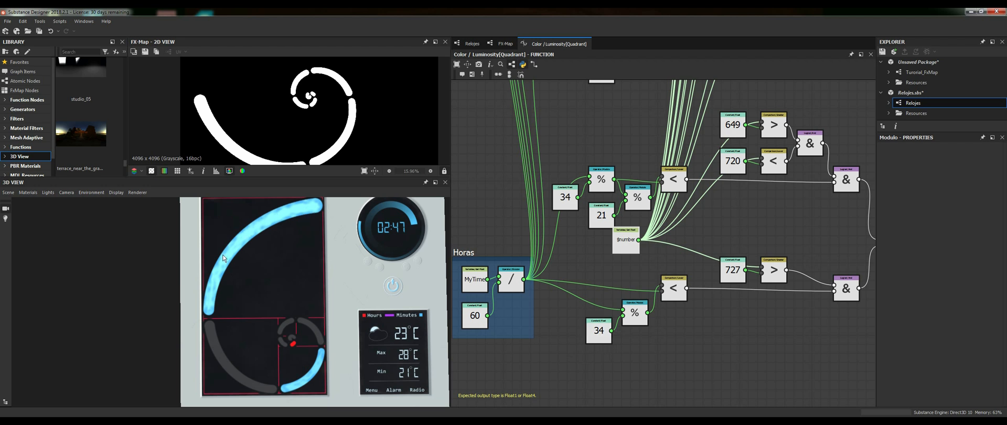
left_click_drag(845, 287, 834, 295)
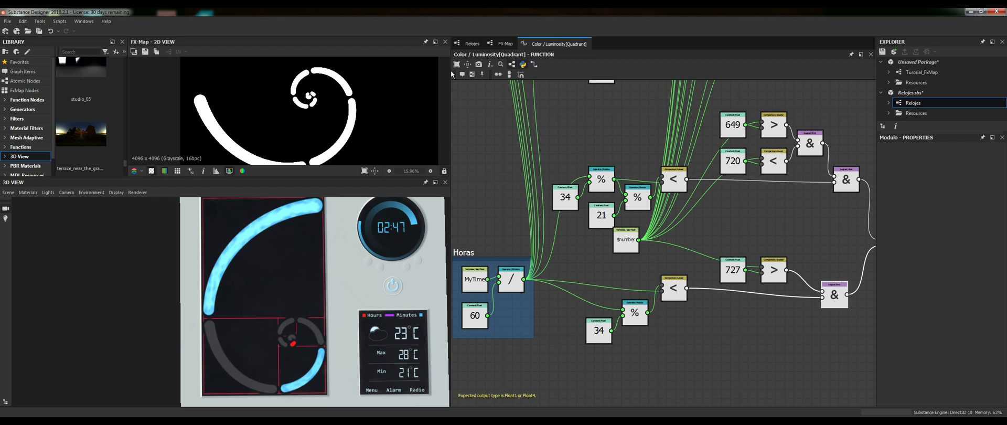
Step: Return to the Relojes graph, open the Minutos frame's FX-Map for editing and open its Quadrant's Color / Luminosity function
left_click(472, 44)
left_click(591, 272)
left_click(587, 134)
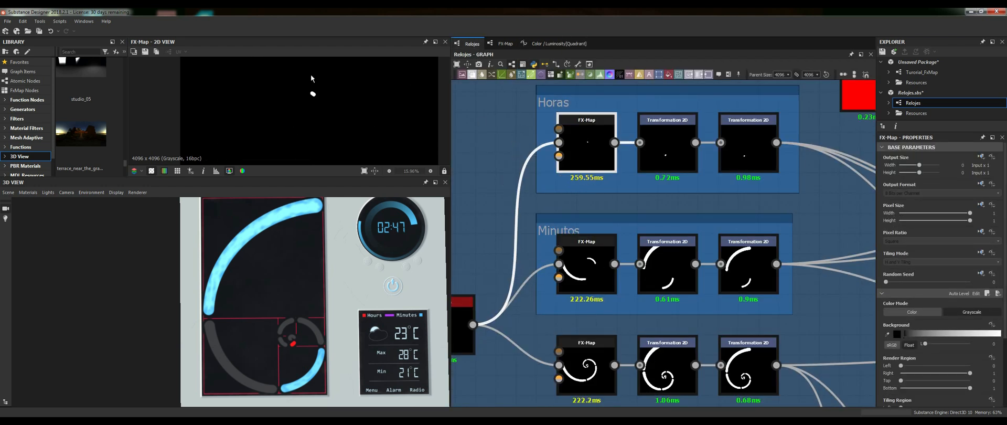
right_click(602, 268)
left_click(625, 349)
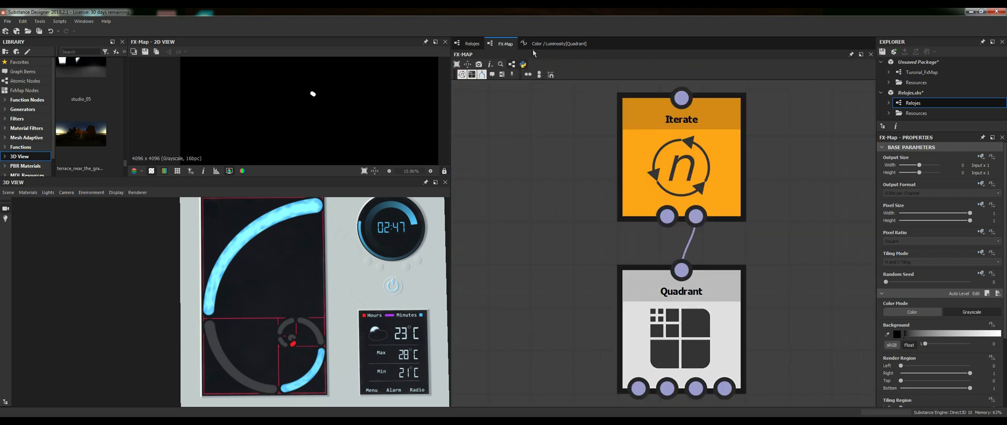
left_click(687, 337)
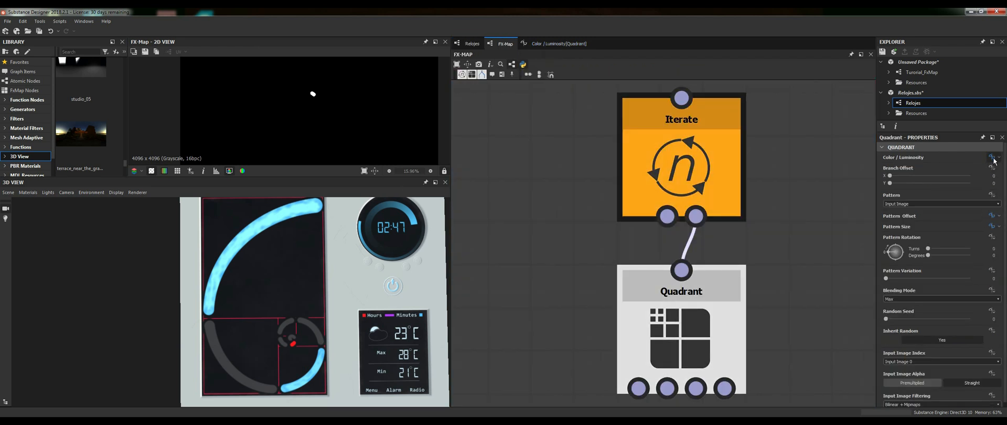
Step: Move the Minutos frame and the $number node beside the lowest row and examine its modulo by 34 and 727 comparison
left_click(530, 246)
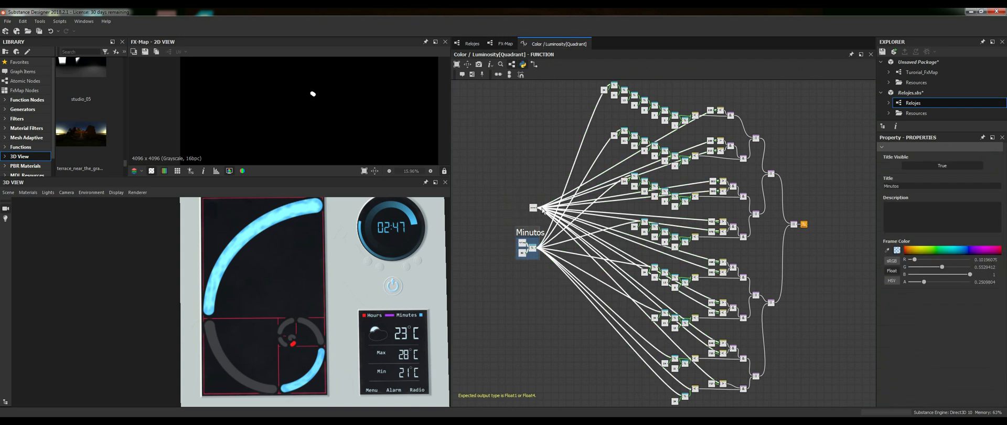
left_click_drag(531, 247, 643, 382)
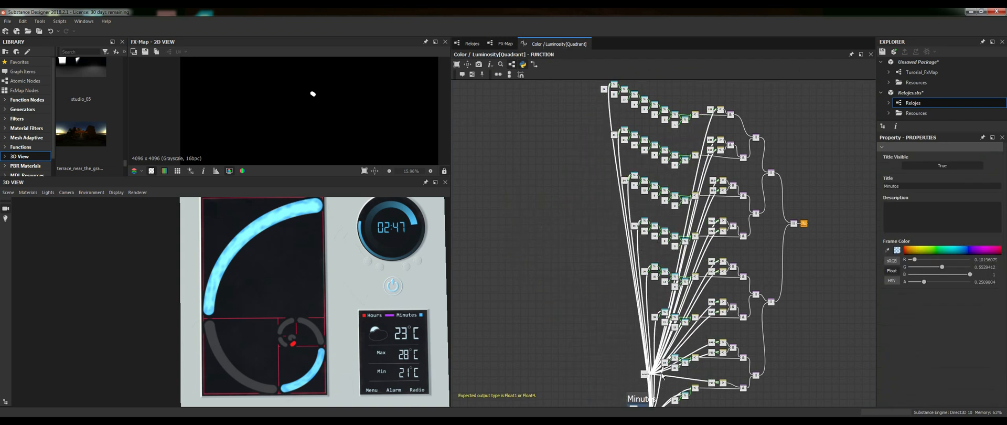
scroll(656, 277, "up", 6)
left_click_drag(565, 212, 678, 223)
scroll(626, 270, "up", 3)
left_click_drag(462, 292, 506, 166)
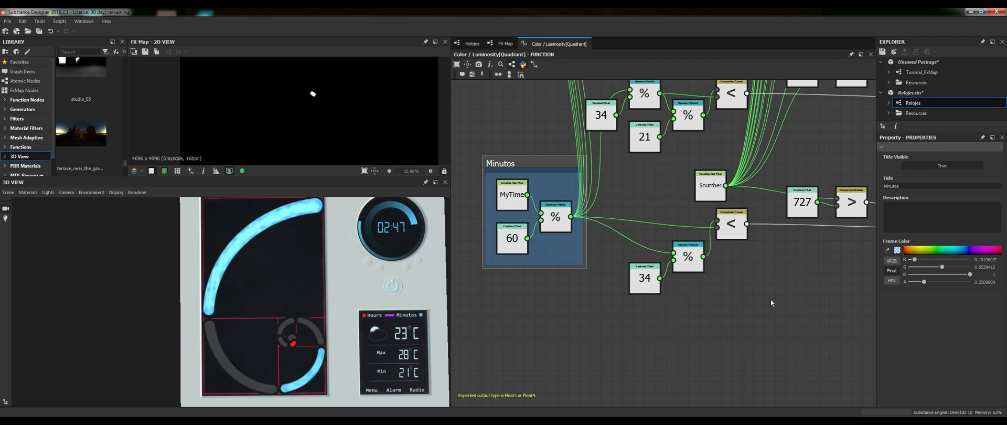
middle_click_drag(771, 303, 662, 334)
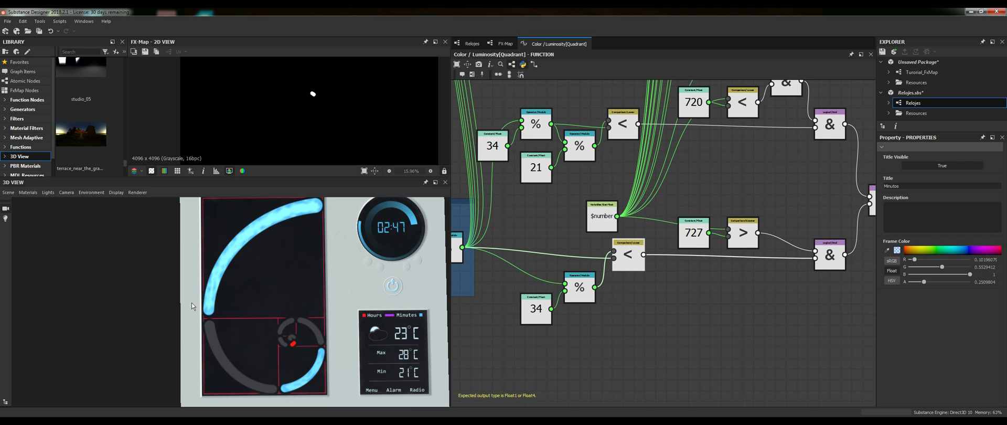
Step: Shift the lowest row's And node slightly closer to its inputs and follow the Or chain up to the function's output
mouse_move(832, 257)
left_mouse_down()
mouse_move(849, 256)
mouse_move(827, 257)
left_mouse_up()
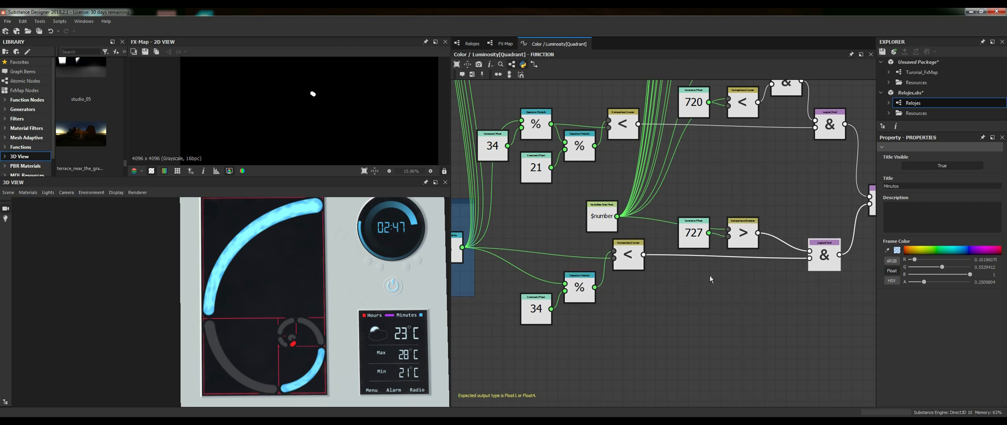
scroll(679, 283, "down", 4)
scroll(683, 293, "down", 1)
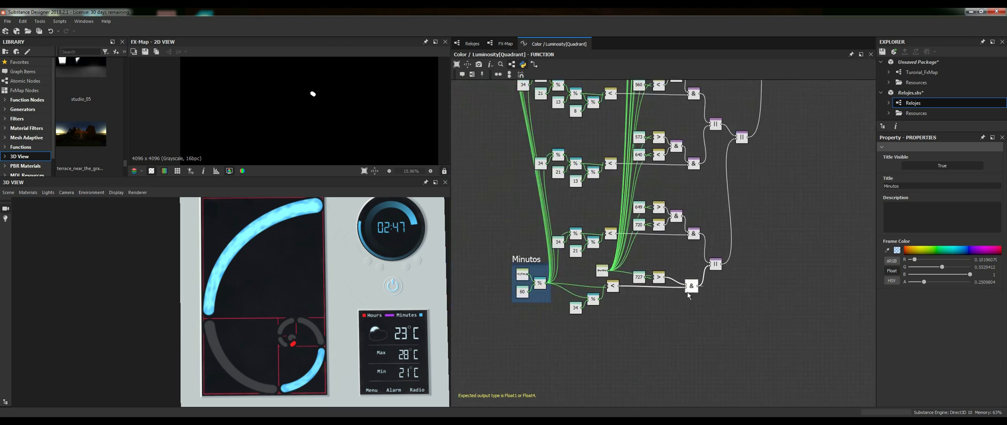
middle_click_drag(736, 157, 660, 268)
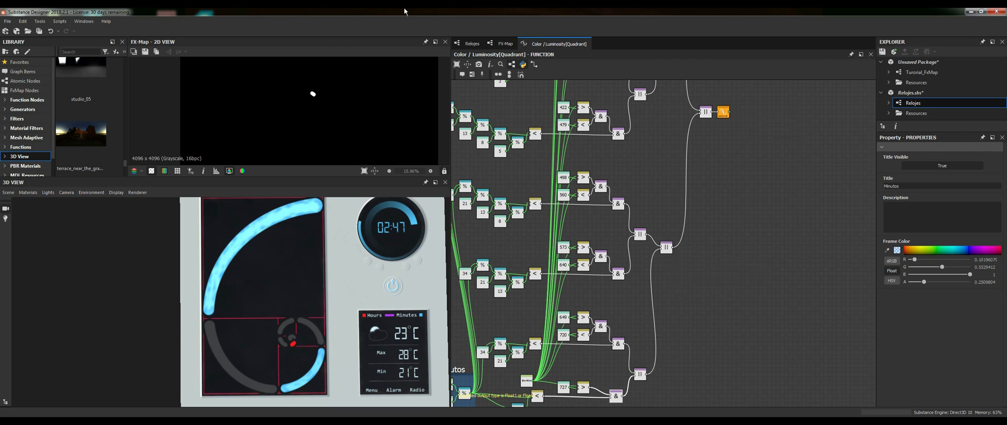
Step: Return to the Relojes graph and show the Minutos frame's last Transformation 2D output in the 2D view
left_click(470, 43)
double_click(749, 262)
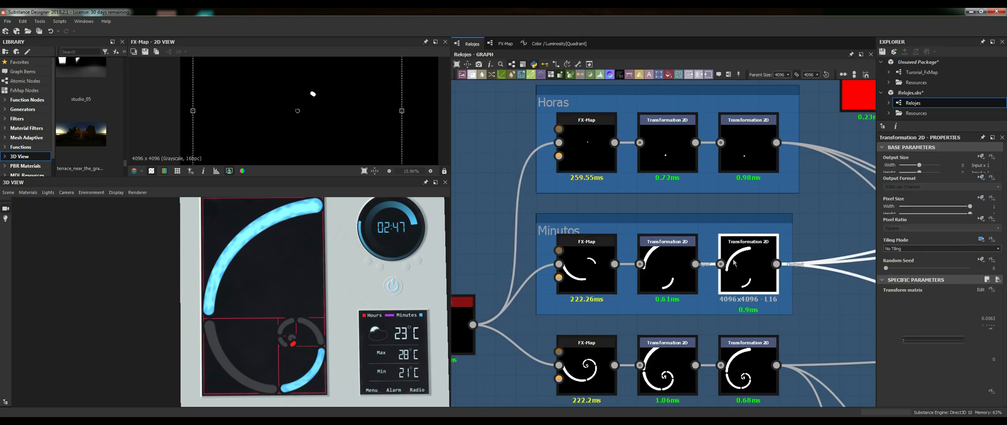
scroll(327, 109, "down", 1)
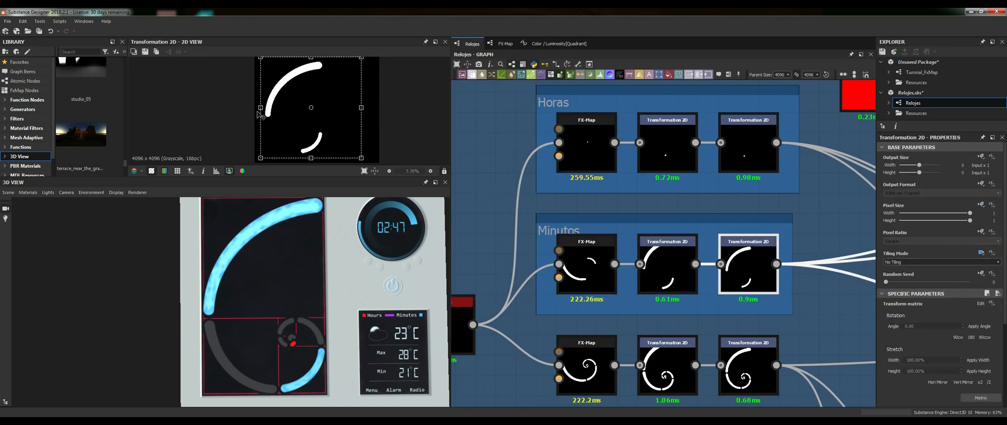
Step: Reopen the Color / Luminosity function, move the Minutos frame beside the 34 and 21 modulo chain, and move the $number node clear of it
left_click(551, 44)
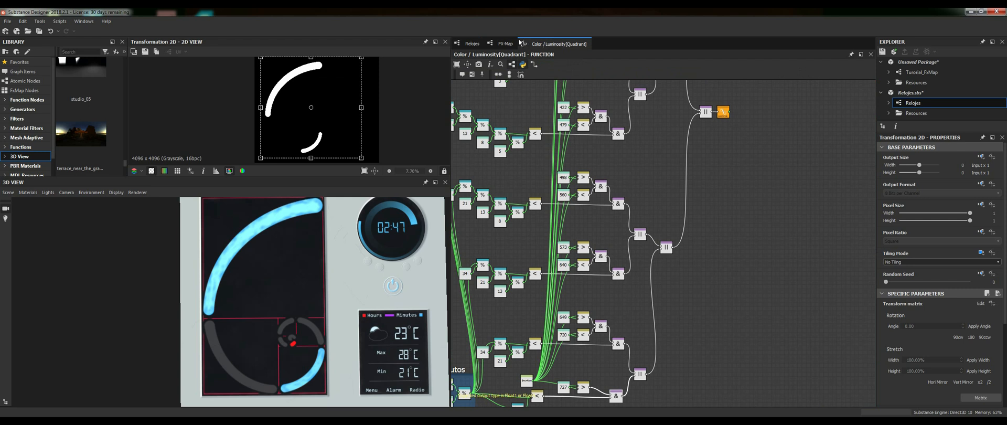
middle_click_drag(613, 285, 711, 187)
scroll(631, 310, "up", 5)
middle_click_drag(548, 232, 646, 264)
left_click_drag(502, 244, 459, 142)
left_click_drag(744, 267, 662, 126)
middle_click_drag(711, 156, 727, 231)
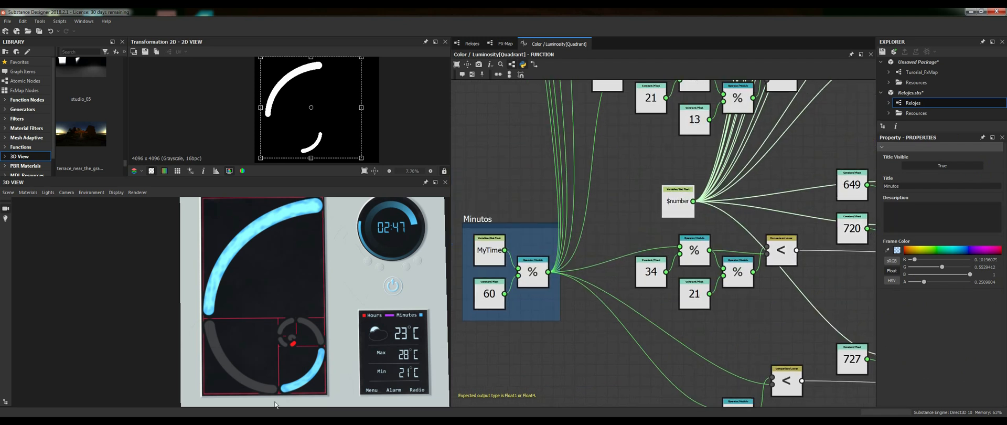
left_click_drag(677, 204, 454, 84)
middle_click_drag(637, 224, 522, 170)
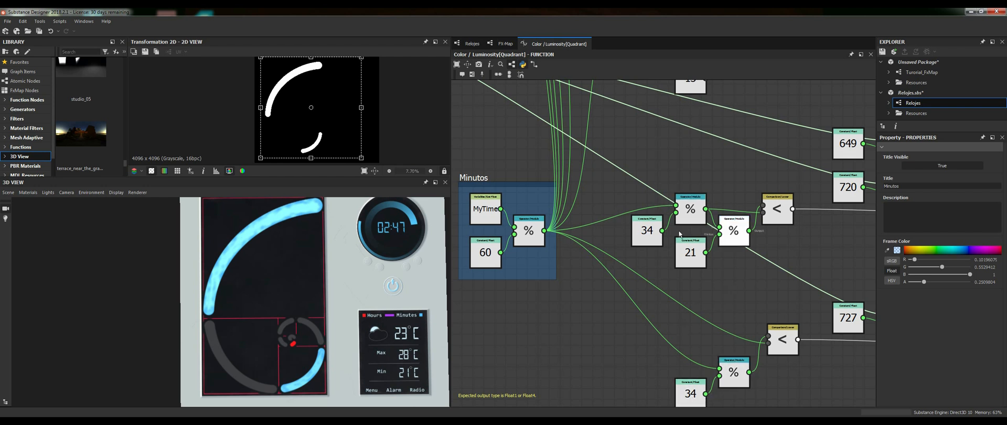
Step: Raise the first Modulo node of the 34 and 21 chain and trace its comparison through to the 649 and 720 range check
middle_click_drag(698, 205, 679, 234)
scroll(679, 239, "up", 2)
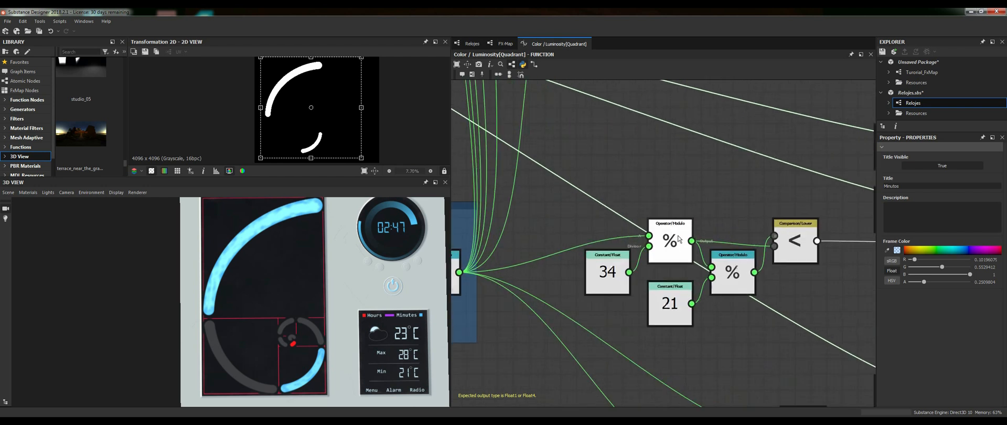
scroll(679, 239, "up", 2)
left_click_drag(668, 249, 656, 226)
scroll(665, 263, "down", 3)
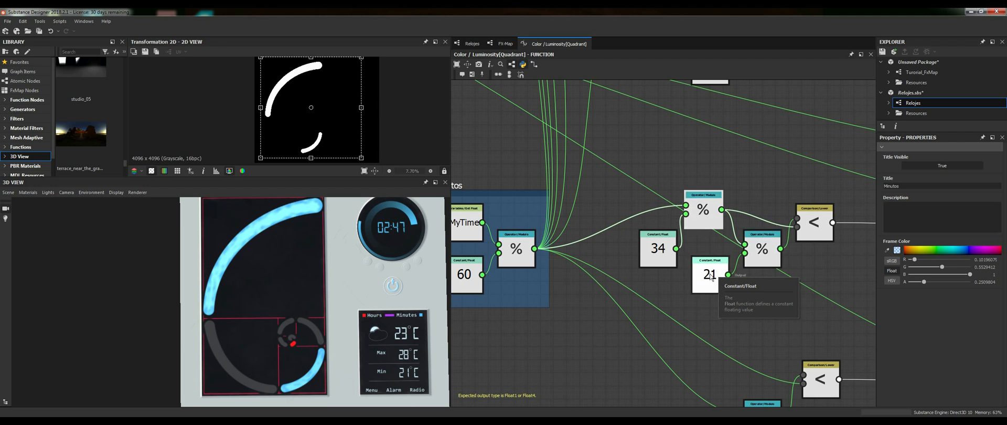
mouse_move(816, 221)
left_mouse_down()
mouse_move(816, 210)
mouse_move(821, 223)
left_mouse_up()
left_click(708, 213)
mouse_move(708, 213)
left_mouse_down()
mouse_move(714, 199)
mouse_move(721, 207)
left_mouse_up()
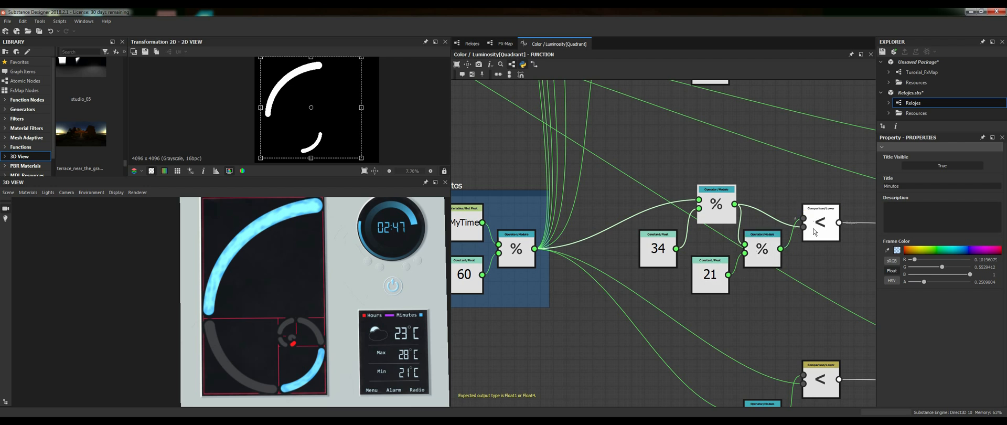
middle_click_drag(826, 246, 600, 245)
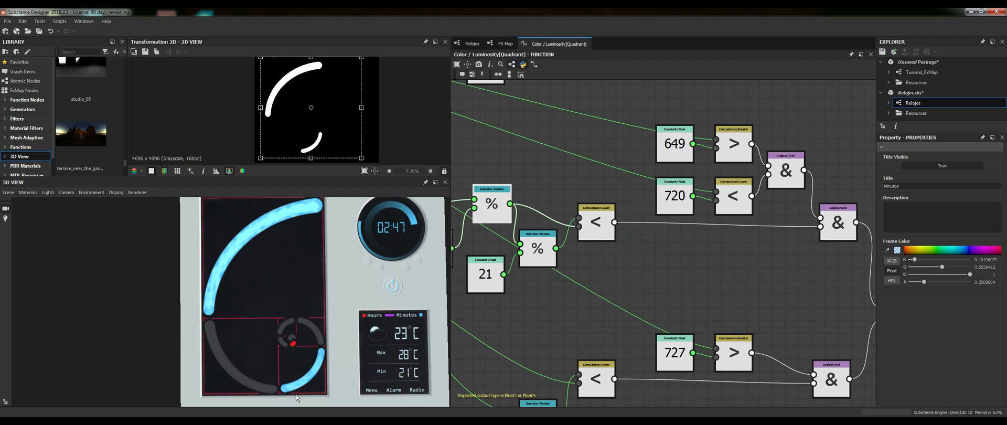
Step: Move the Minutos frame up beside the row whose modulo chain uses 34, 21 and 13
middle_click_drag(546, 256, 827, 344)
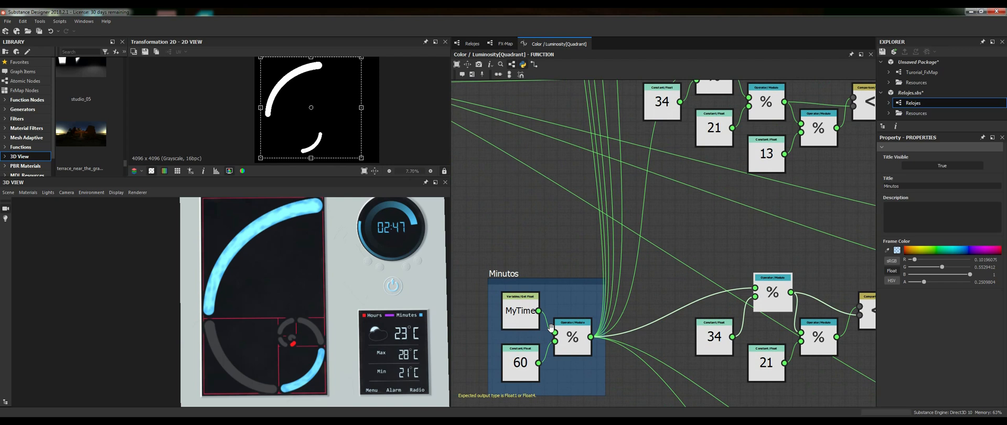
left_click_drag(504, 276, 499, 88)
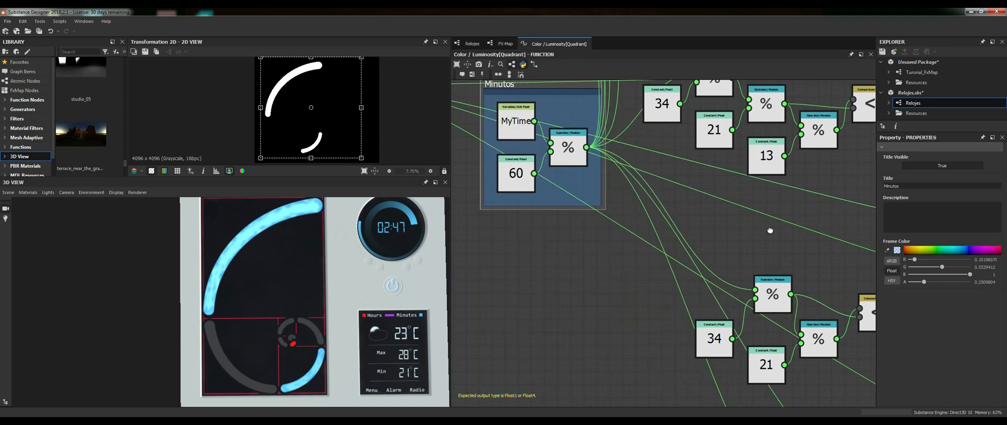
middle_click_drag(770, 230, 756, 363)
left_click_drag(491, 217, 487, 174)
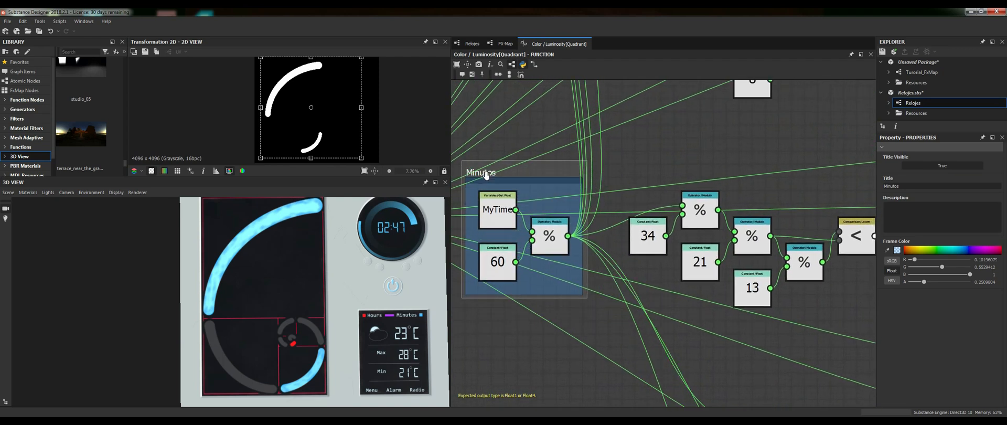
Step: Trace the 34, 21 and 13 modulo chain to its 573 and 640 range check and nudge that row's final And node
middle_click_drag(795, 315, 769, 295)
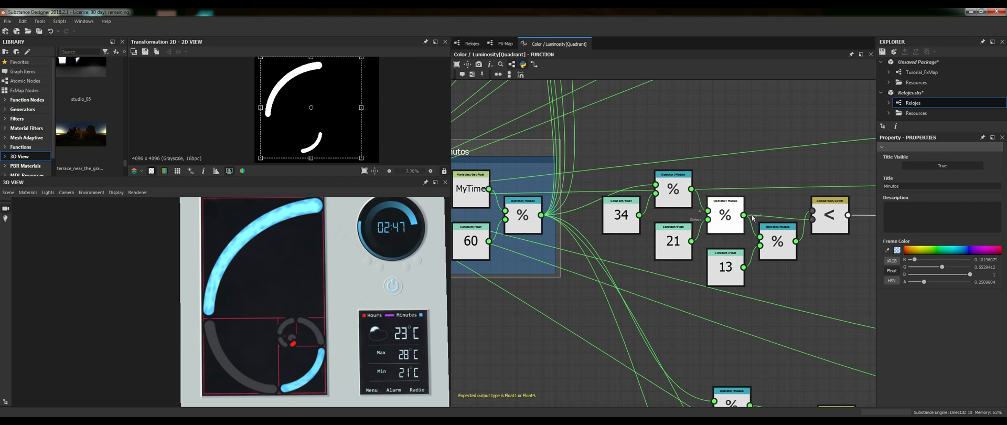
middle_click_drag(721, 274, 651, 237)
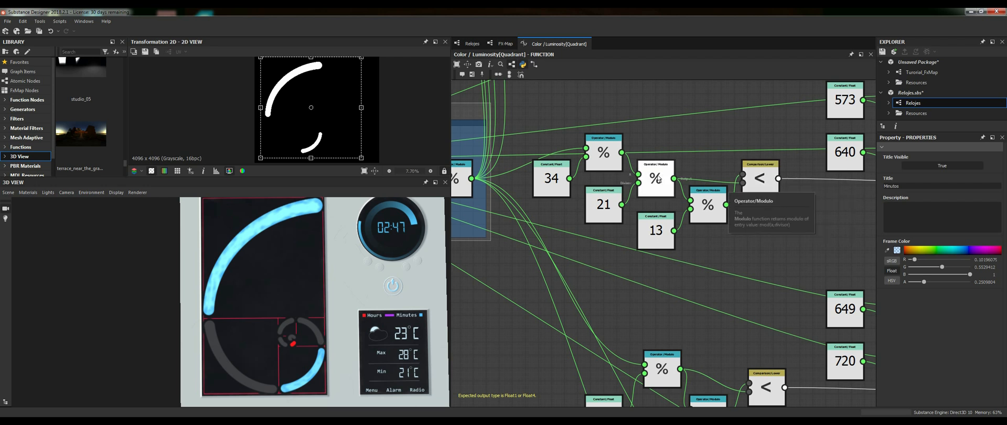
middle_click_drag(824, 231, 572, 267)
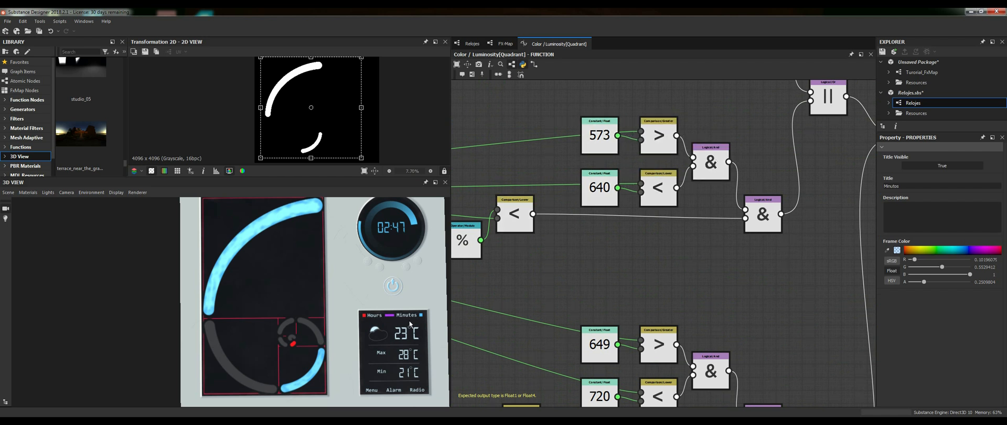
left_click_drag(750, 228, 759, 221)
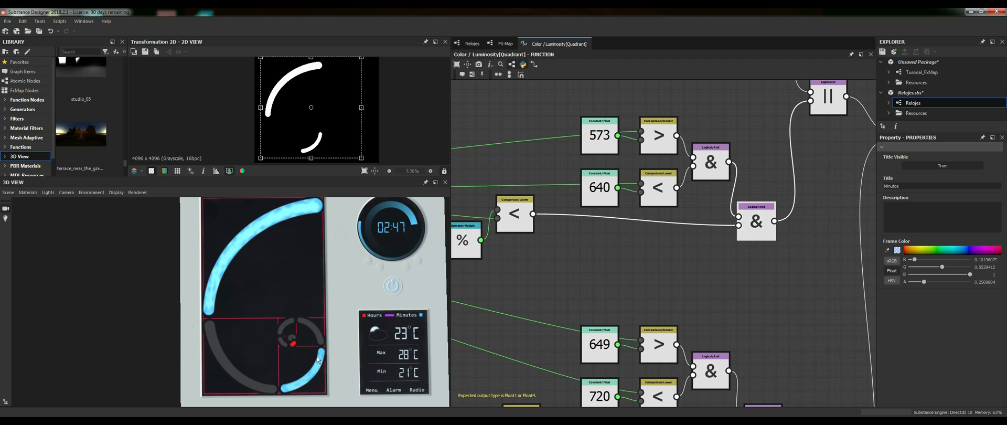
scroll(700, 317, "down", 5)
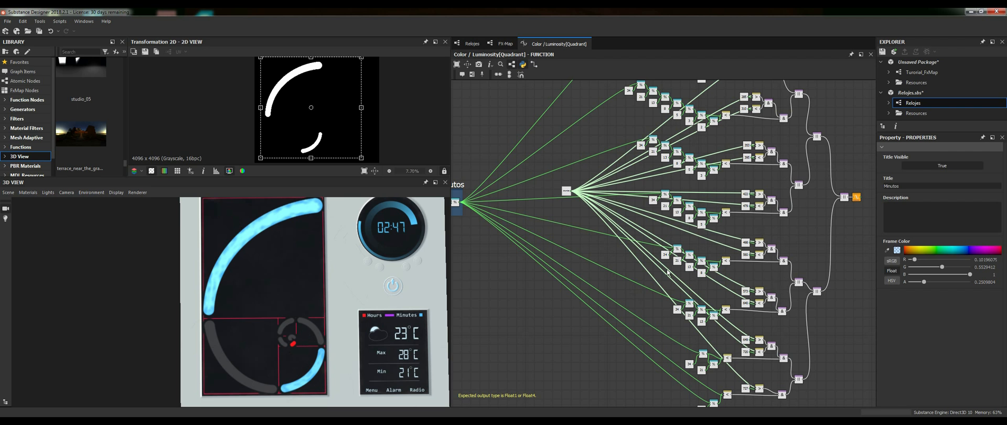
key("f")
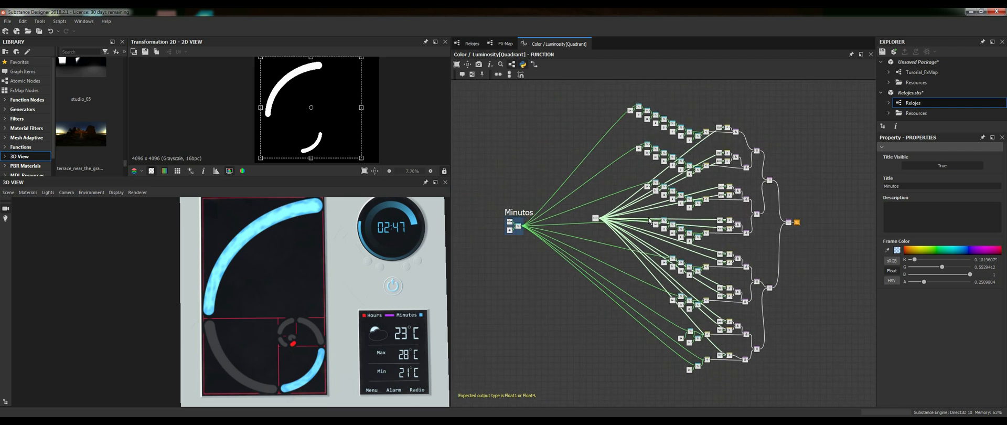
Step: Return to the Relojes graph and bring the Digital frame into view above the Fibonacci frame
left_click(469, 44)
scroll(592, 301, "down", 4)
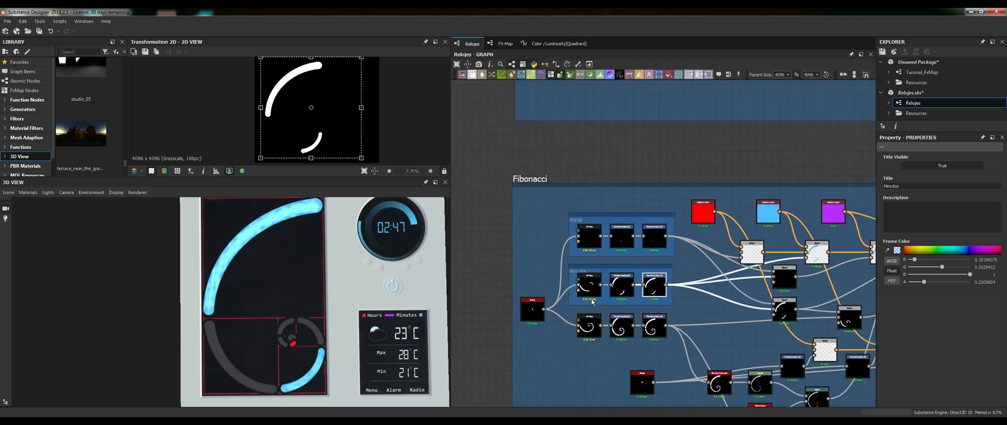
middle_click_drag(573, 236, 546, 304)
scroll(546, 302, "down", 2)
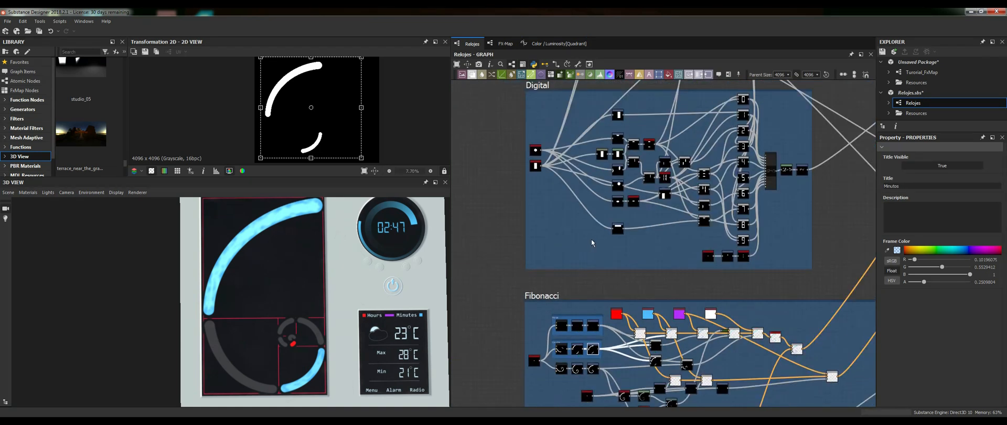
middle_click_drag(591, 242, 571, 289)
scroll(587, 210, "up", 2)
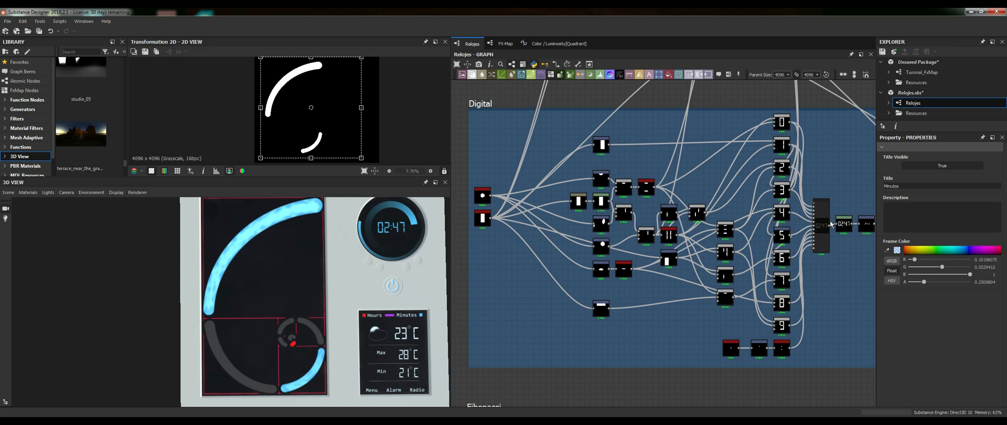
Step: Examine the Digital frame's nodes for digits 0 to 9 that feed its FX-Map
scroll(819, 216, "up", 3)
middle_click_drag(773, 124, 746, 251)
scroll(724, 158, "up", 5)
middle_click_drag(729, 315, 728, 184)
middle_click_drag(697, 335, 713, 154)
middle_click_drag(709, 263, 713, 204)
middle_click_drag(711, 393, 725, 245)
scroll(726, 245, "down", 4)
middle_click_drag(659, 252, 719, 242)
scroll(719, 243, "down", 3)
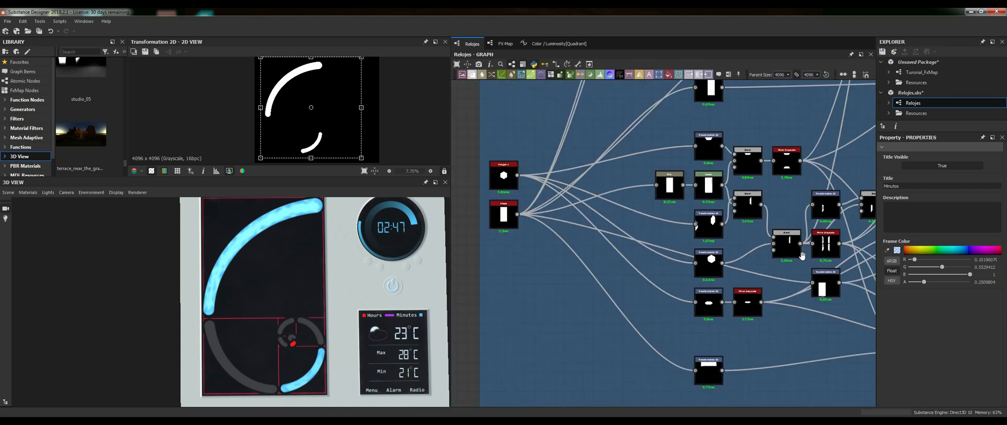
Step: Examine how the Polygon 1 and Shape nodes are transformed, mirrored and blended into the digit segments, along with the colon nodes
scroll(511, 175, "up", 5)
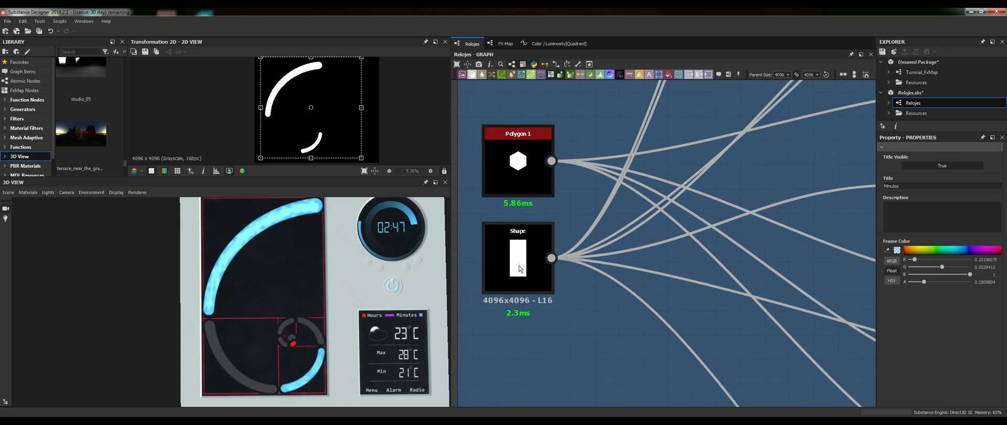
scroll(518, 272, "down", 5)
scroll(577, 268, "up", 3)
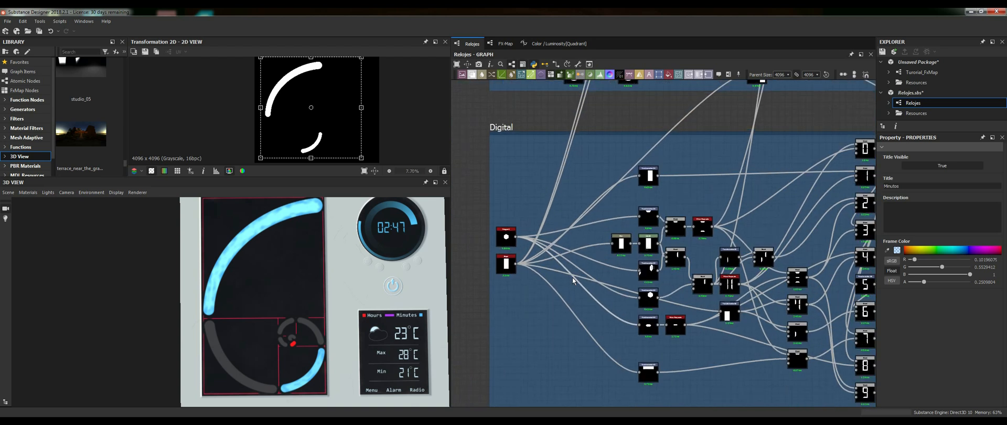
middle_click_drag(679, 353, 597, 268)
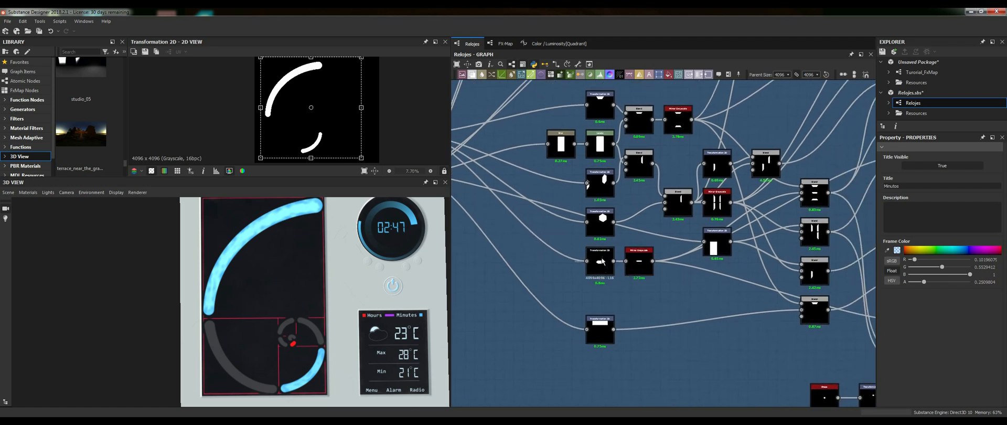
middle_click_drag(763, 285, 690, 301)
scroll(664, 213, "up", 3)
middle_click_drag(664, 214, 657, 214)
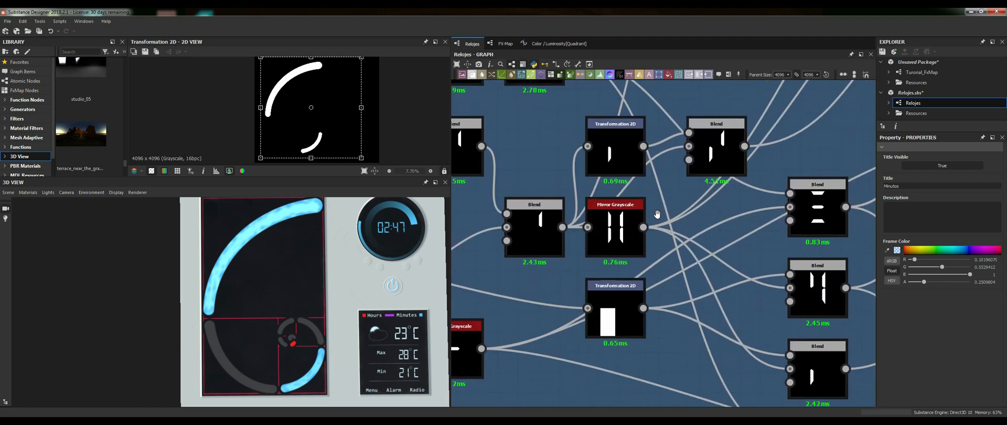
middle_click_drag(772, 297, 612, 216)
scroll(611, 215, "down", 4)
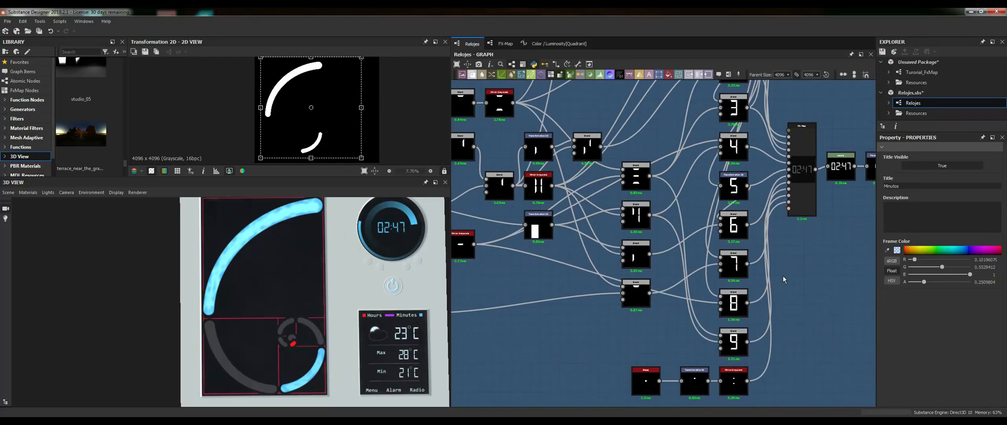
middle_click_drag(741, 324, 723, 284)
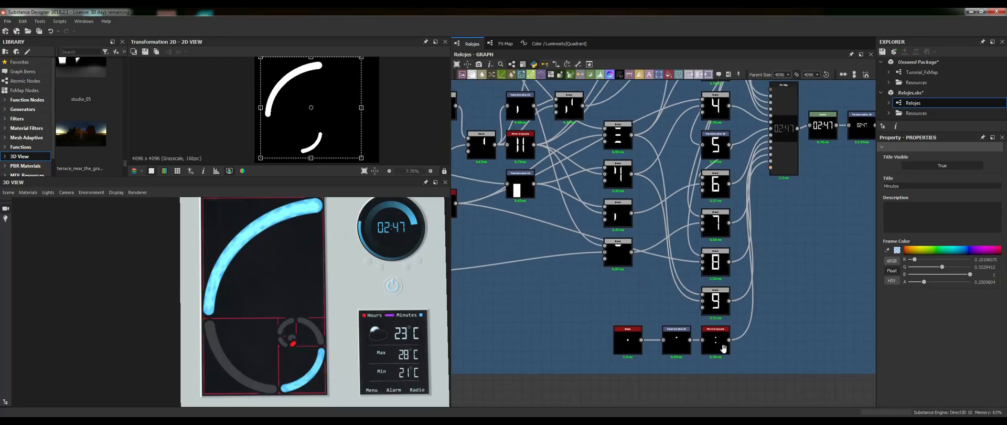
Step: Open the Digital frame's FX-Map to examine its Quadrant tree, then return to the Relojes graph and show its output in the 2D view
middle_click_drag(785, 284, 701, 307)
right_click(704, 134)
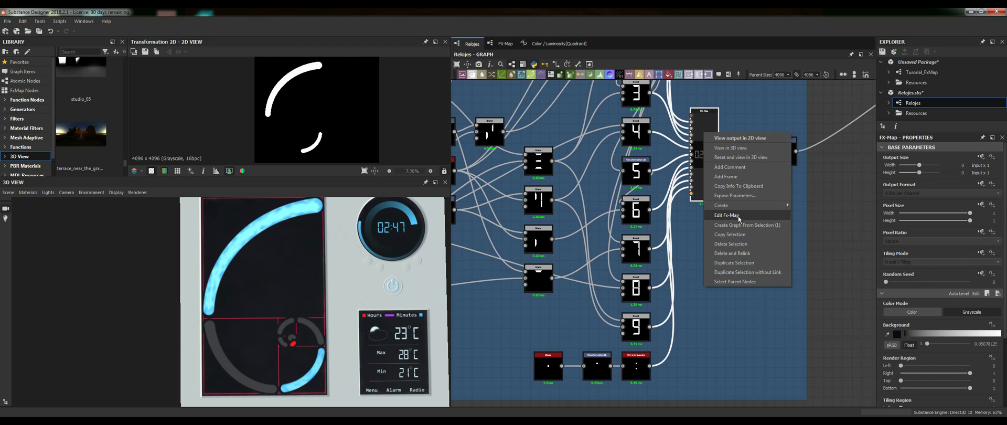
left_click(738, 216)
left_click_drag(796, 227, 774, 257)
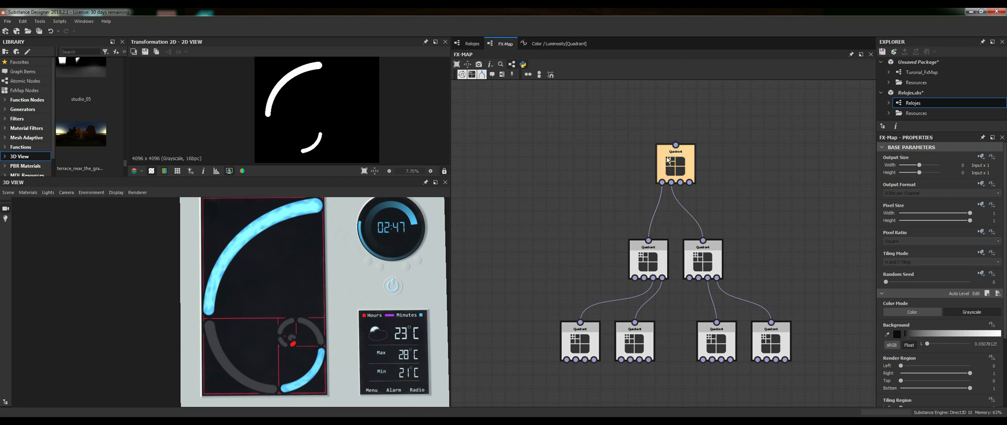
left_click(472, 43)
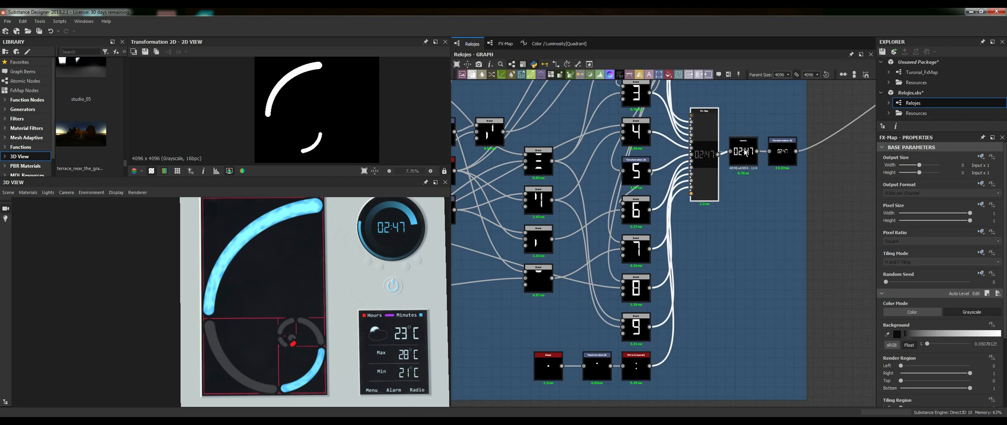
double_click(706, 156)
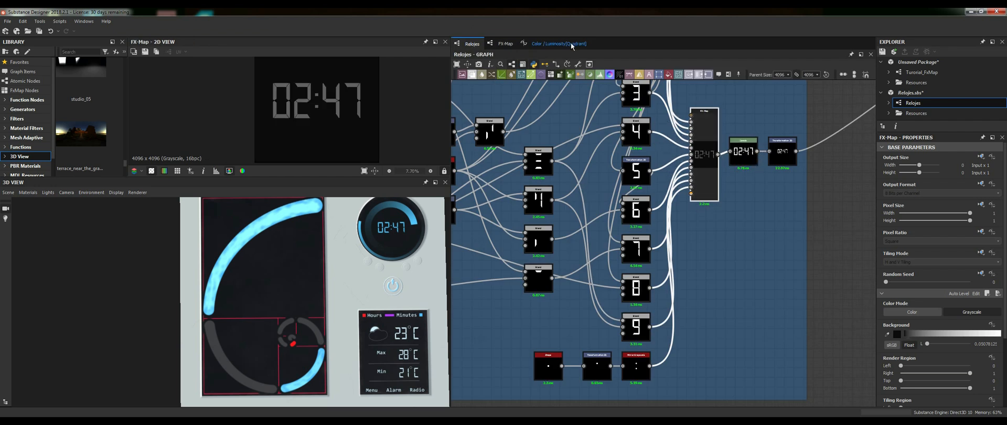
Step: Return to the FX-Map and check the root Quadrant's Input Image Index options, leaving the selection as it is
left_click(504, 43)
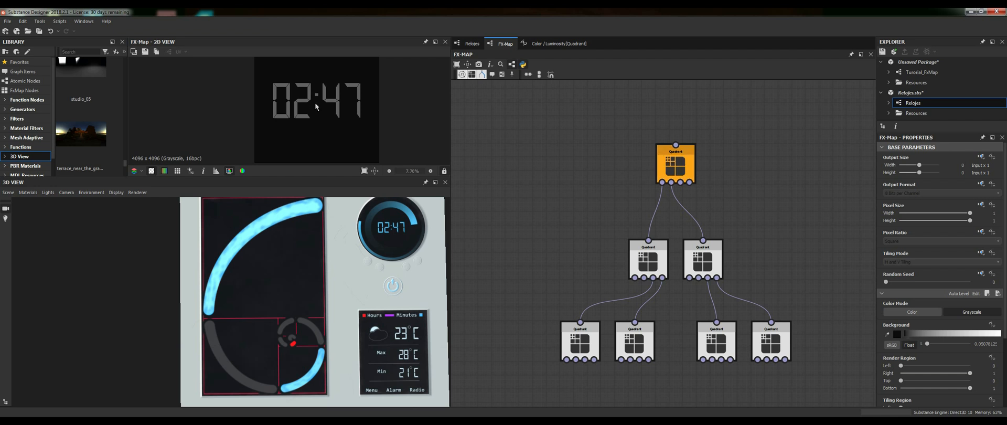
left_click(687, 165)
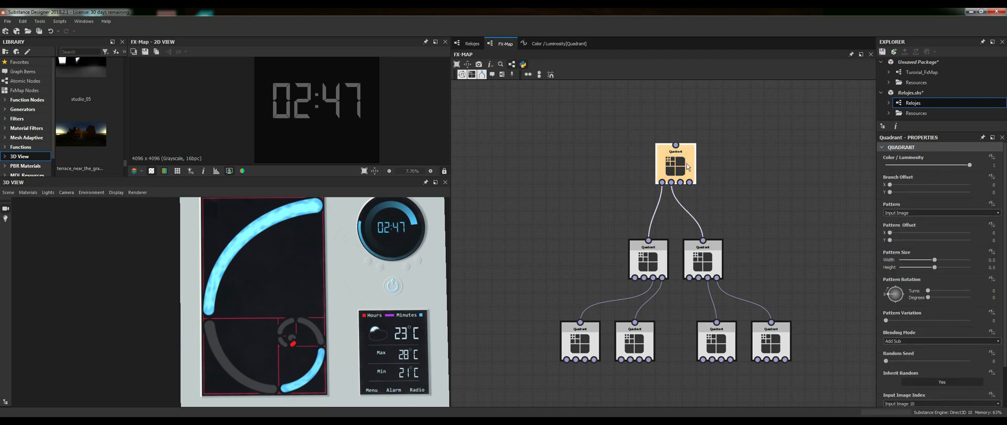
left_click(914, 404)
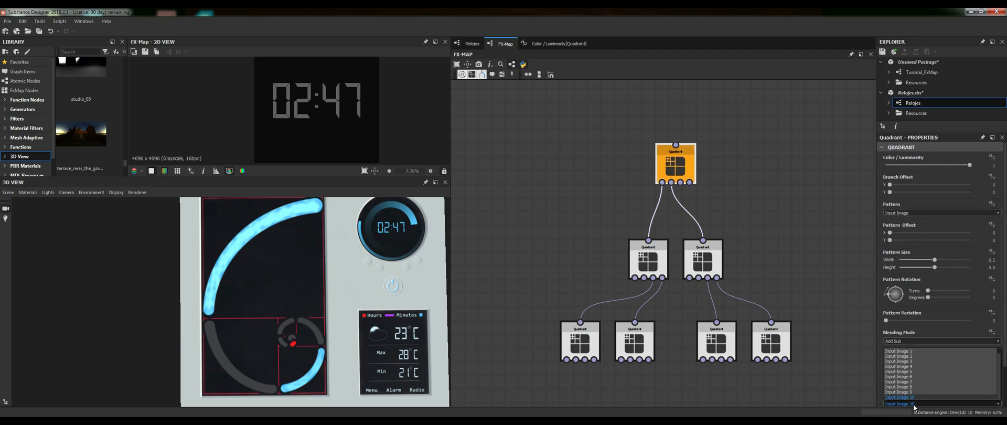
left_click(913, 404)
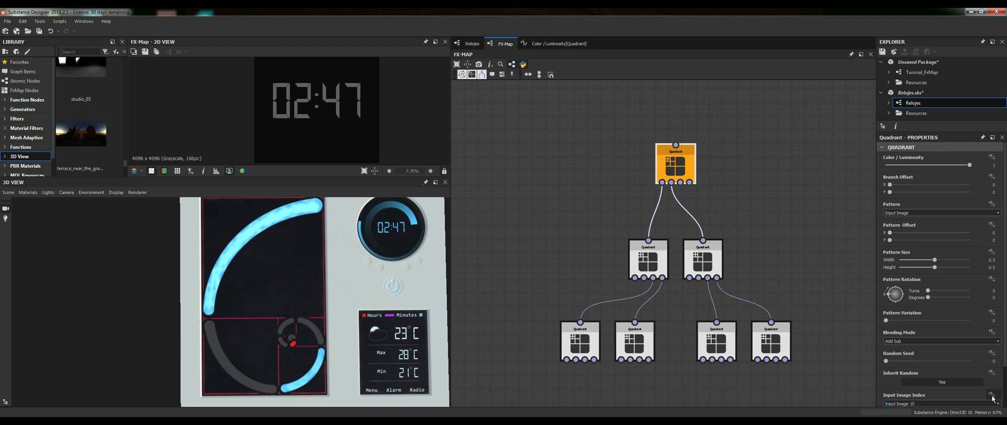
Step: Move the two middle and four lowest Quadrant nodes together up closer to the root Quadrant
left_click(648, 259)
left_click(714, 263)
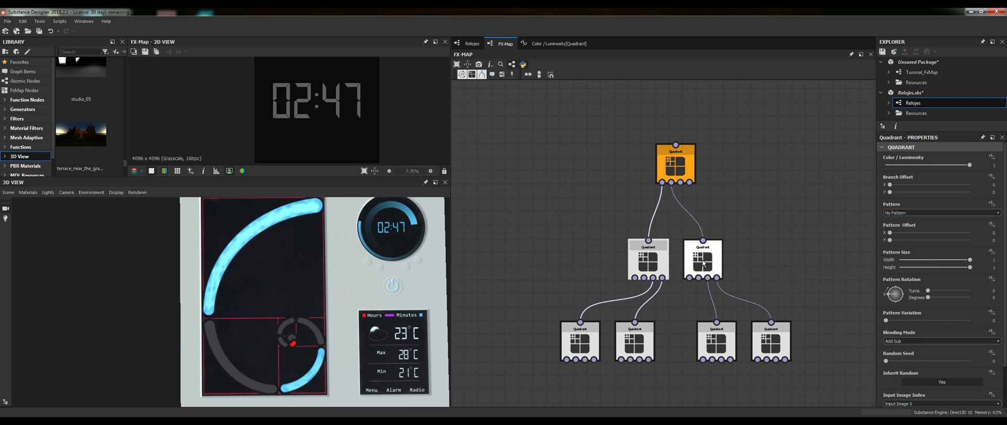
left_click_drag(748, 259, 596, 264)
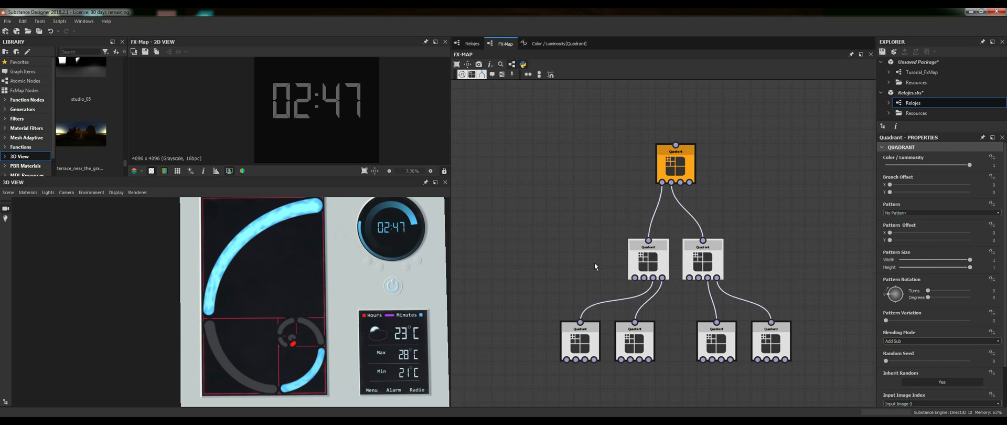
left_click_drag(829, 369, 517, 374)
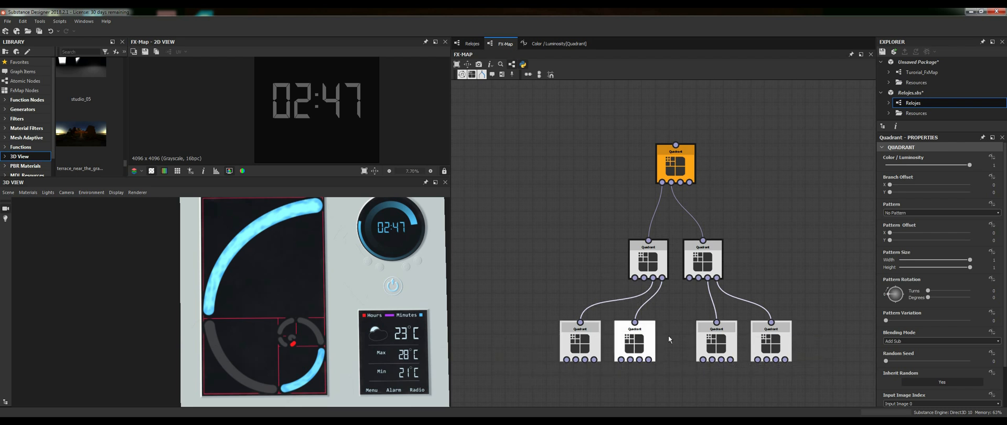
left_click_drag(639, 243, 638, 201)
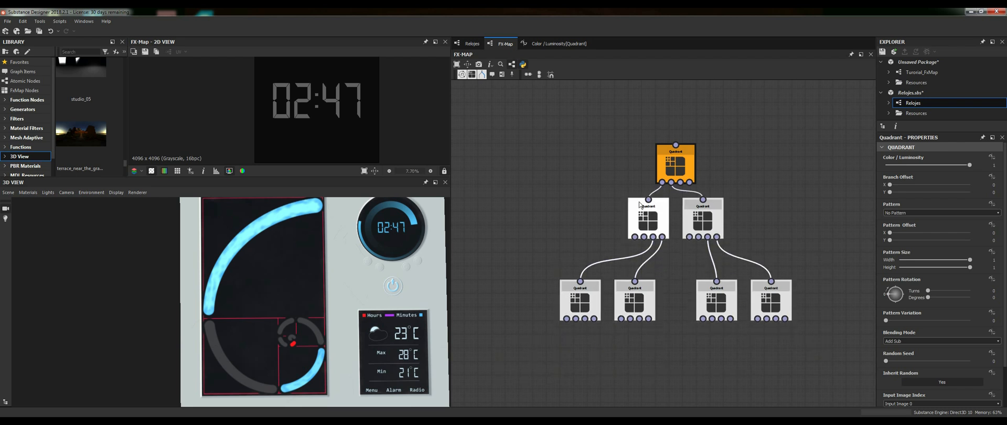
Step: Try a different X branch offset on the first hour digit's Quadrant, then undo it
scroll(655, 193, "up", 3)
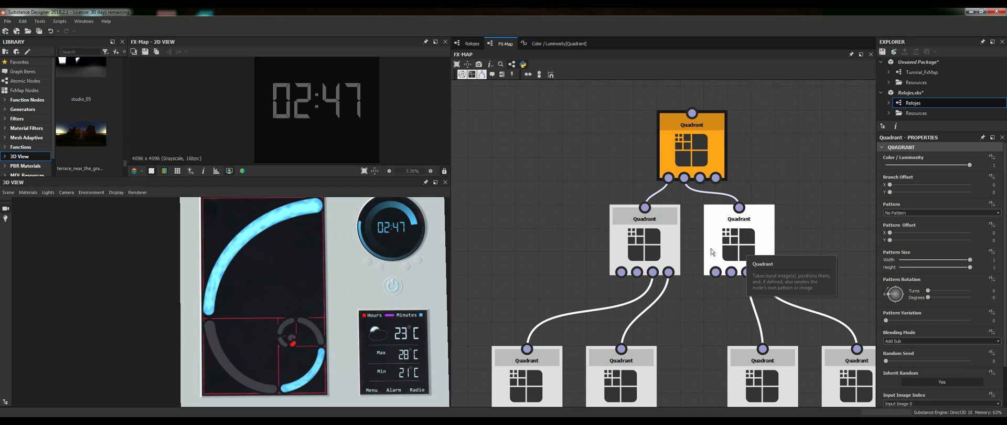
left_click(607, 349)
middle_click_drag(676, 285, 640, 197)
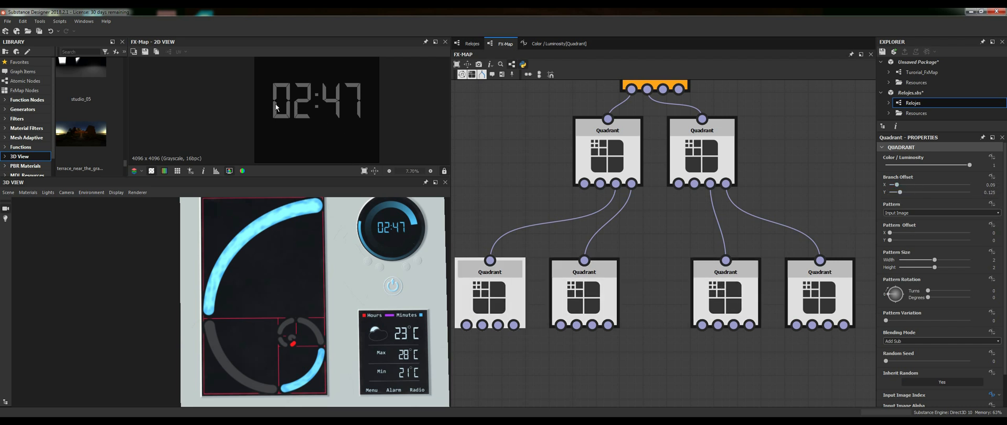
mouse_move(897, 184)
left_mouse_down()
mouse_move(919, 188)
mouse_move(908, 188)
left_mouse_up()
key("ctrl+z")
key("ctrl+z")
scroll(601, 304, "down", 2)
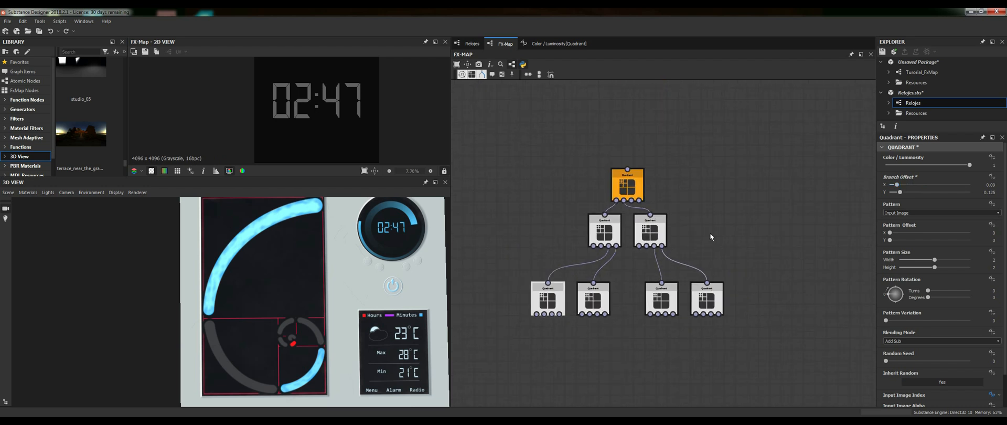
Step: Open the Input Image Index function of the first hour digit's Quadrant and examine its nodes
left_click_drag(513, 162, 813, 348)
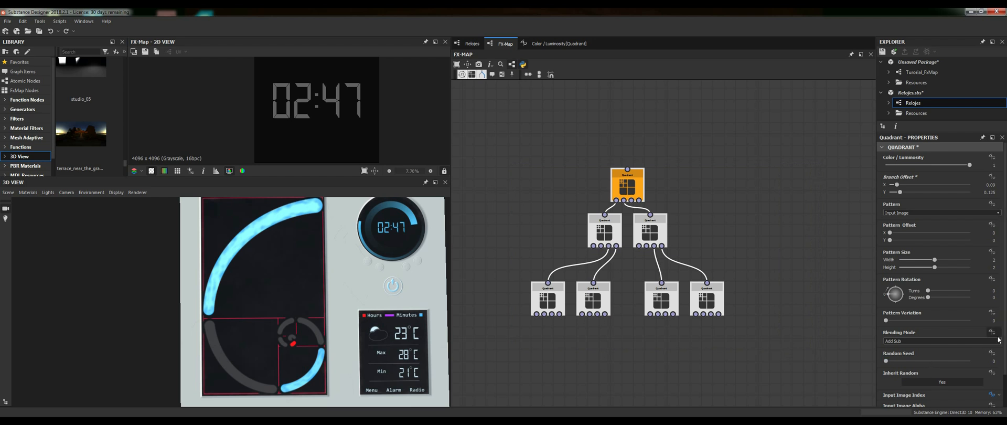
scroll(902, 357, "down", 2)
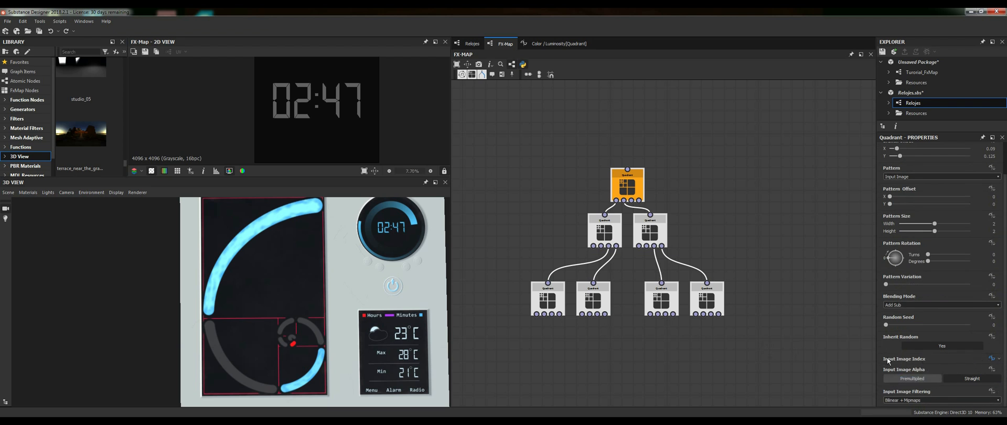
left_click(991, 359)
left_click(980, 373)
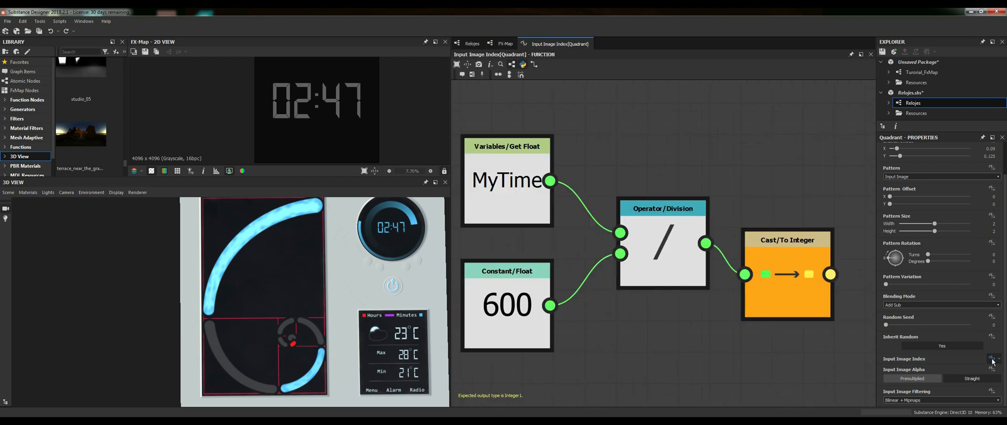
scroll(640, 183, "down", 3)
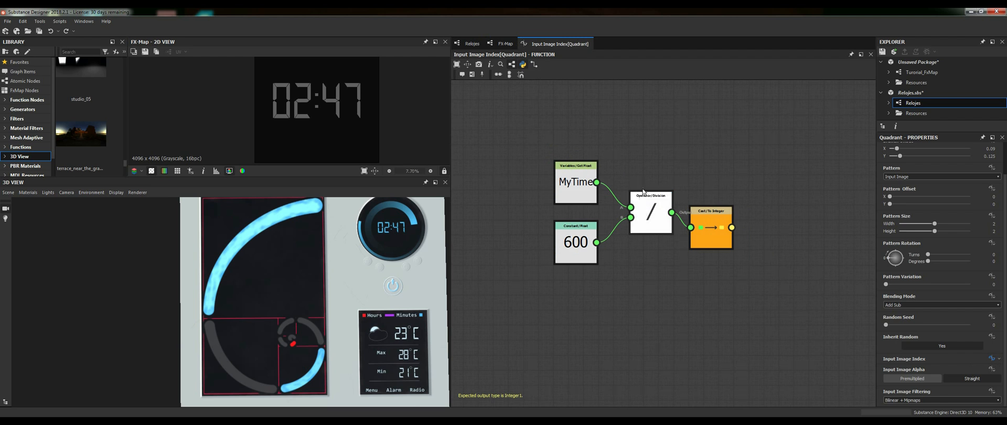
left_click_drag(705, 230, 720, 208)
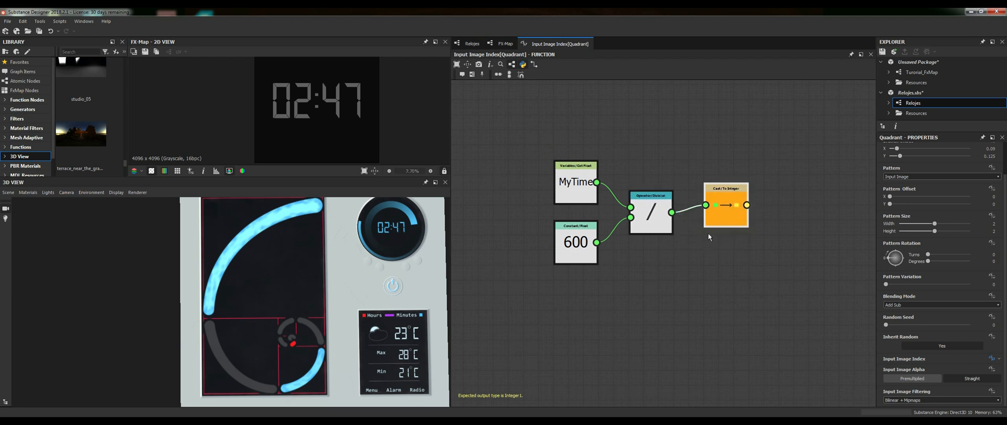
Step: Compare the root Quadrant's Input Image Index options with the order of digit inputs on the FX-Map node in the Relojes graph
left_click(505, 43)
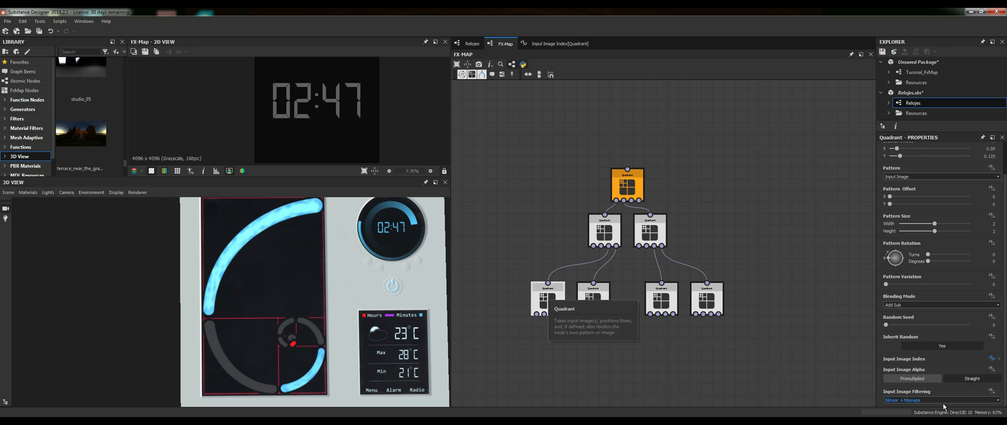
left_click(629, 186)
left_click(917, 367)
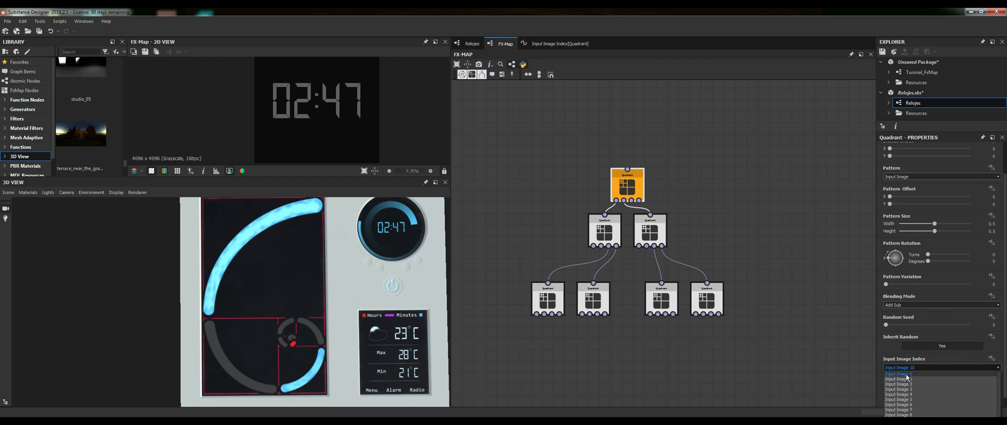
left_click(472, 43)
scroll(683, 242, "up", 5)
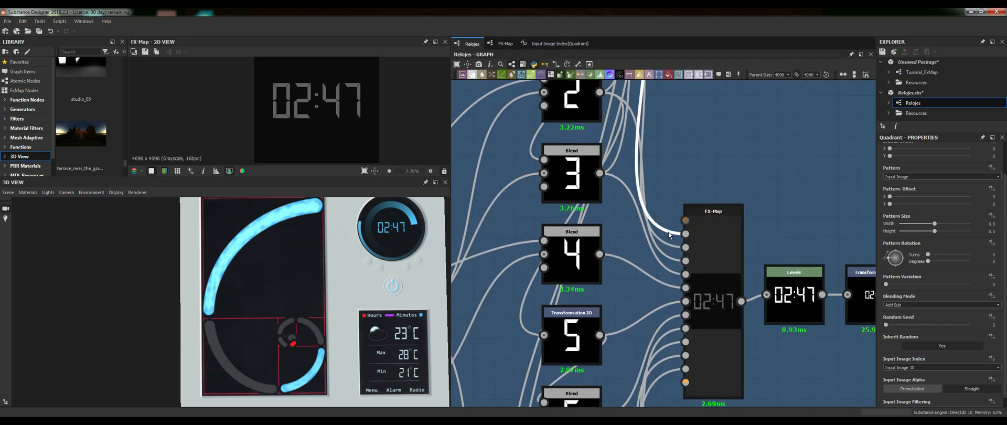
middle_click_drag(670, 143, 680, 101)
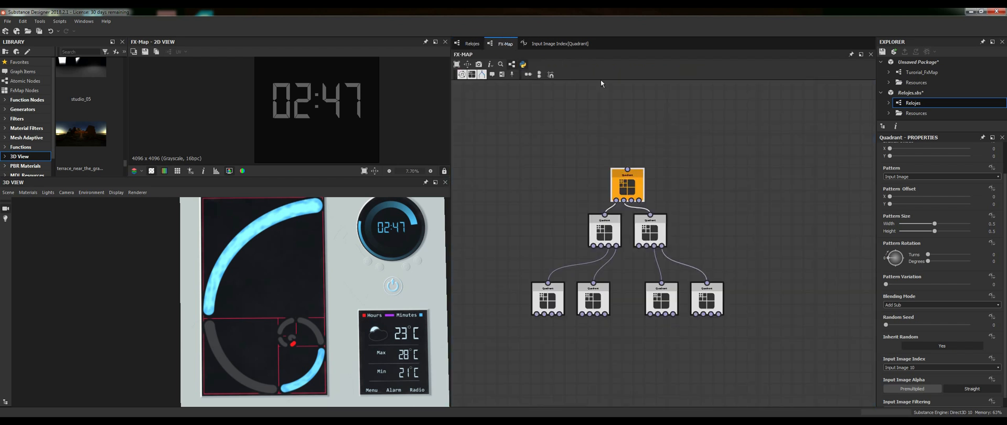
Step: Return to the Input Image Index function and line up the Cast/To Integer node with the Division node
left_click(559, 44)
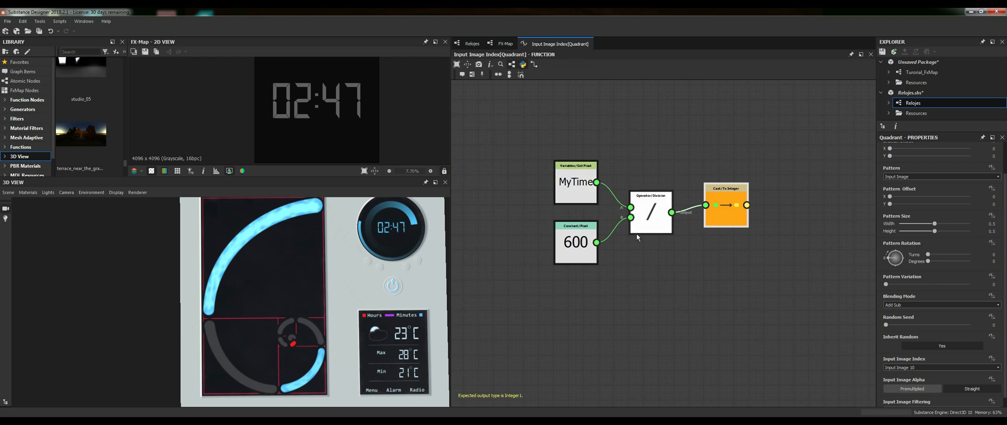
scroll(635, 233, "up", 1)
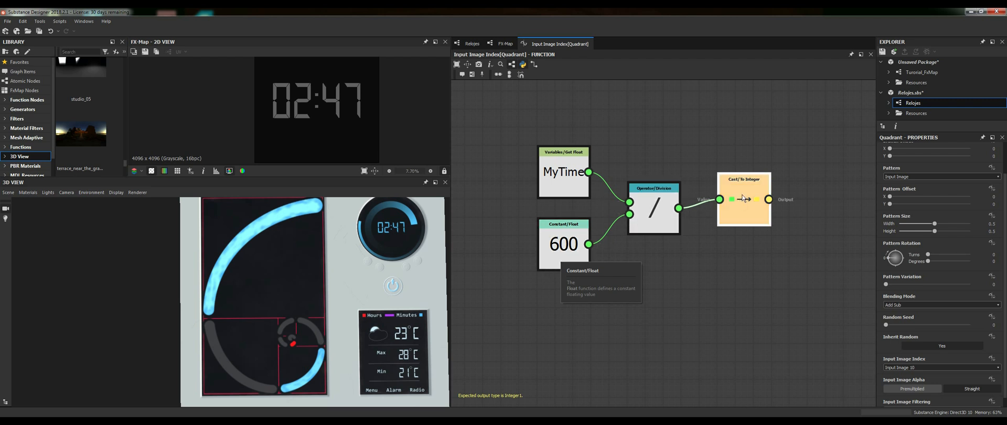
left_click_drag(745, 190, 745, 199)
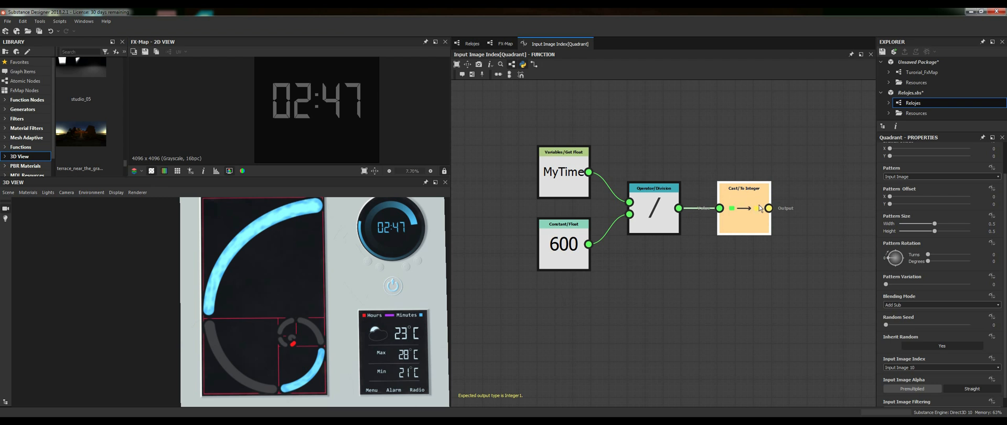
scroll(760, 208, "up", 3)
scroll(759, 193, "down", 2)
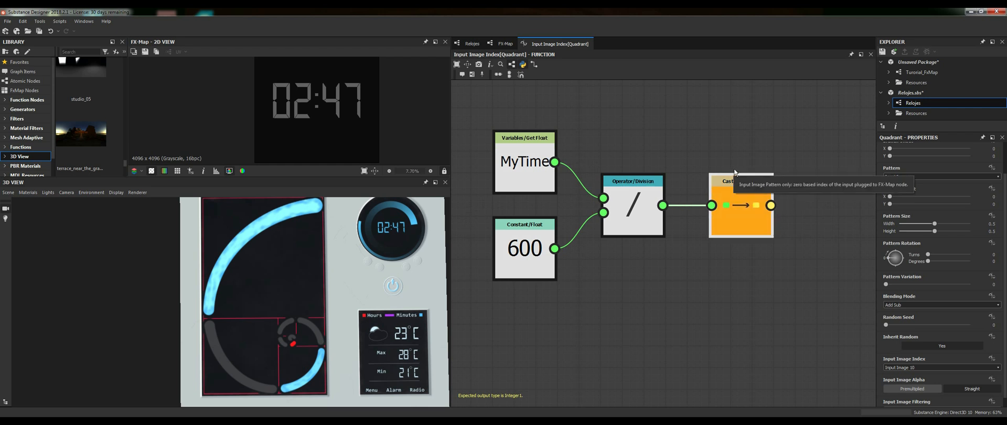
Step: Open the Input Image Index function of the second hour digit's Quadrant to examine its division and modulo
left_click(505, 43)
left_click(593, 302)
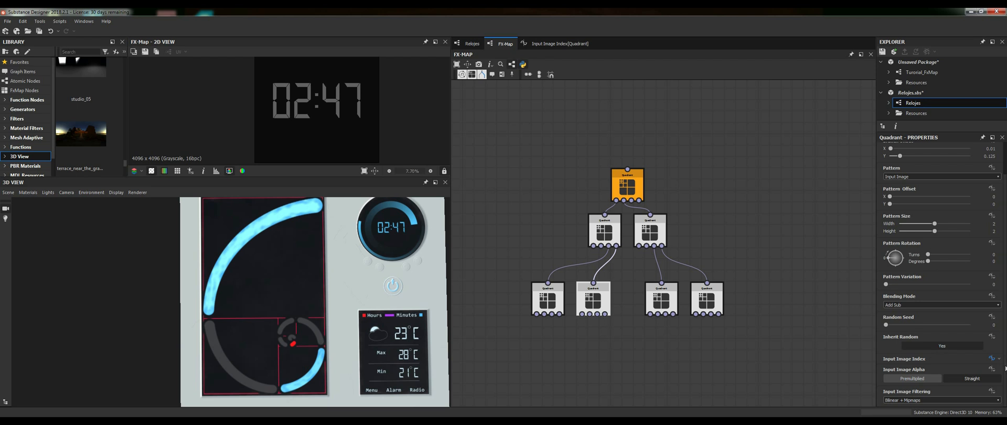
left_click(992, 359)
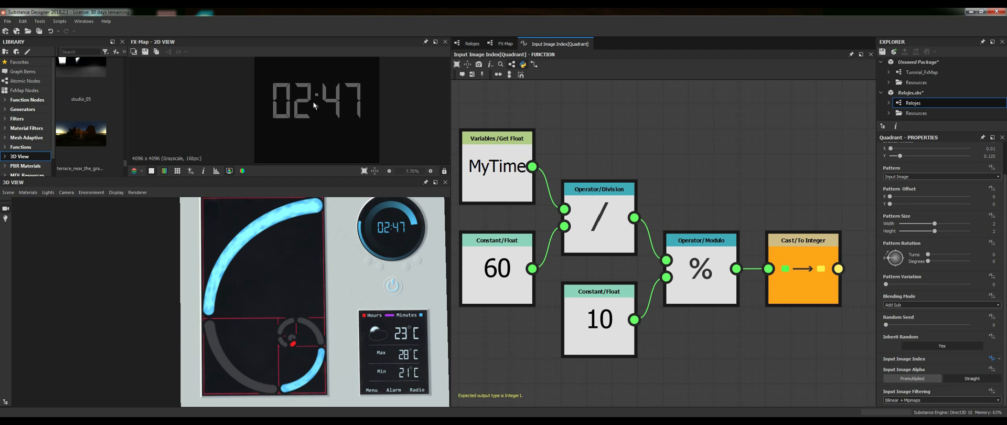
Step: Open the Input Image Index function of the first minute digit's Quadrant and highlight its MyTime, 60 and Modulo nodes
left_click(503, 44)
left_click(663, 296)
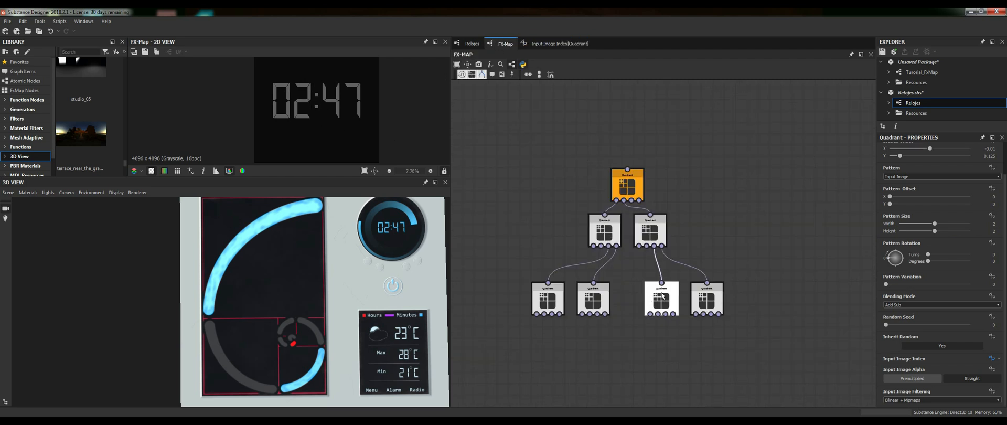
left_click(992, 358)
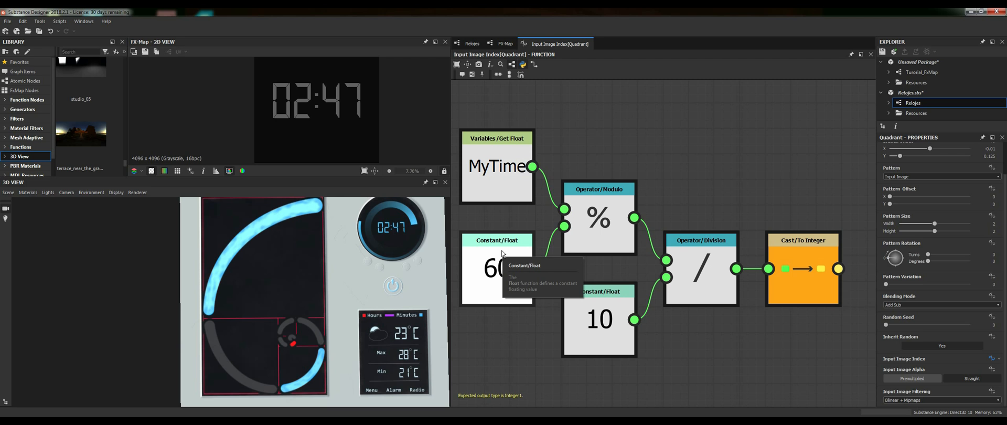
left_click_drag(585, 138, 494, 267)
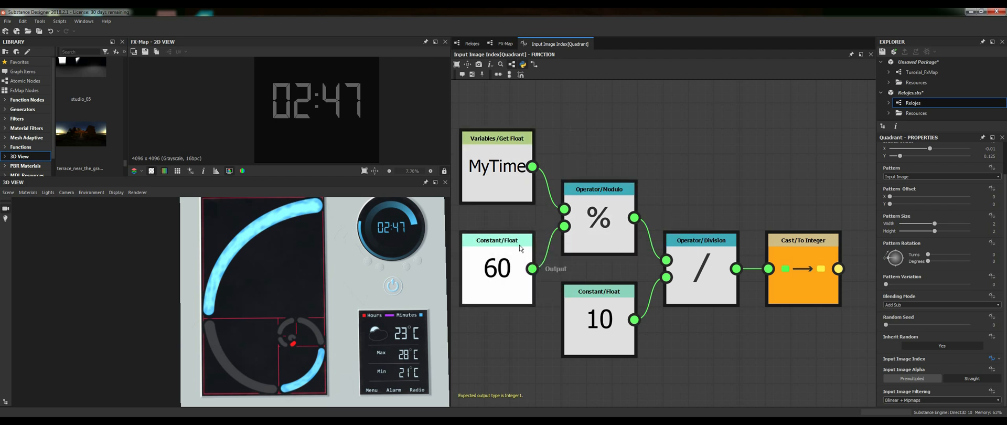
left_click_drag(587, 152, 509, 244)
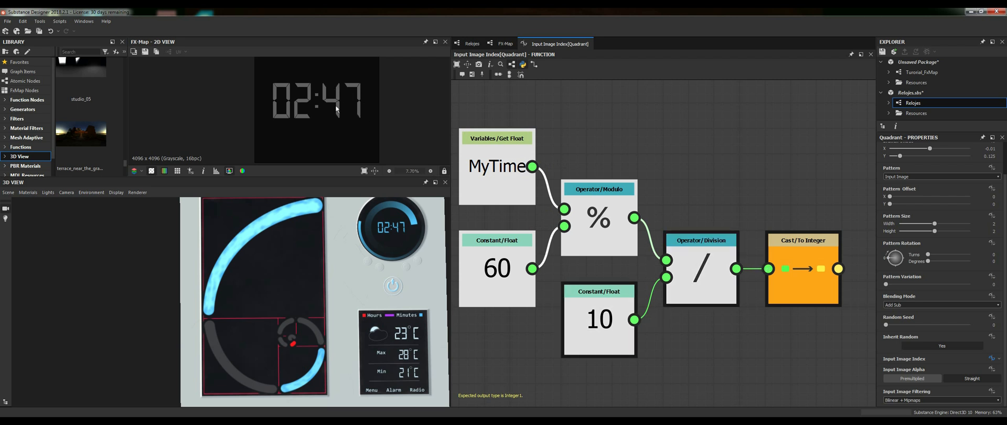
Step: Open the last minute digit's Input Image Index function, examine its two Modulo operations, and undo the accidental node move
left_click(503, 43)
left_click(712, 314)
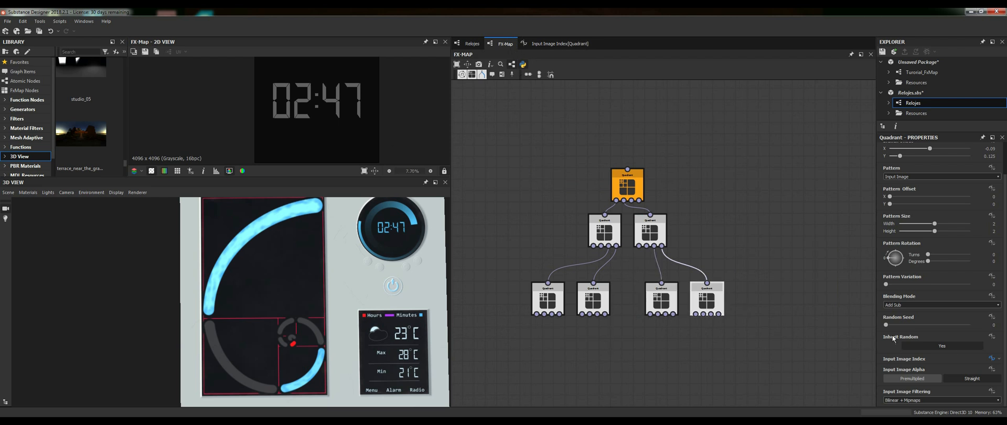
left_click(992, 358)
left_click_drag(598, 151, 494, 240)
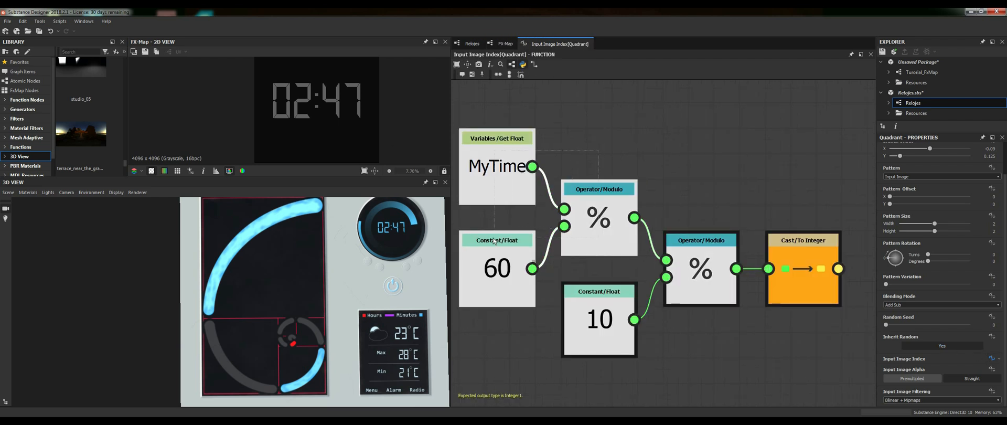
left_click_drag(587, 212, 586, 186)
key("ctrl+z")
Step: Return to the Relojes graph and review the Digital frame from its digit nodes to the FX-Map
left_click(472, 43)
scroll(685, 288, "down", 4)
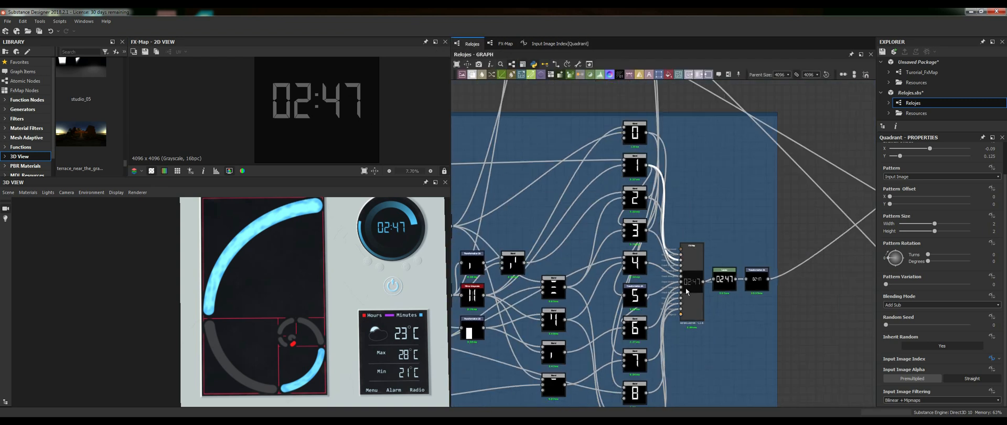
scroll(685, 288, "up", 5)
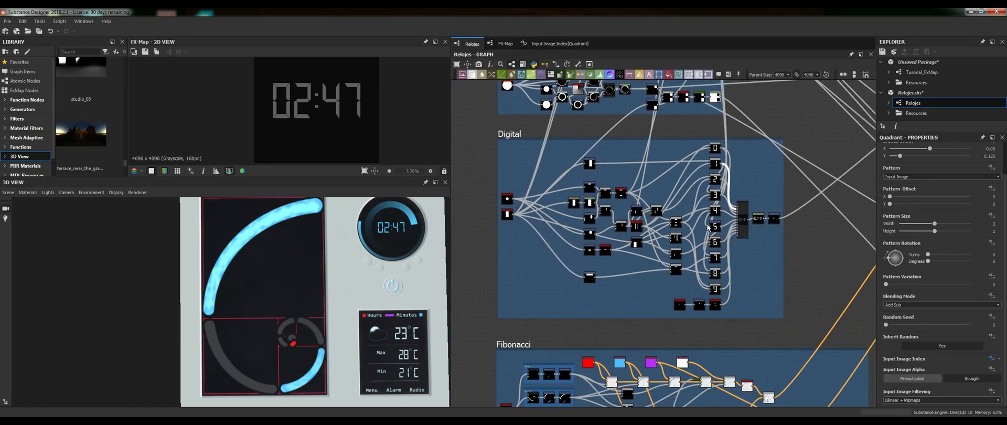
scroll(714, 226, "down", 2)
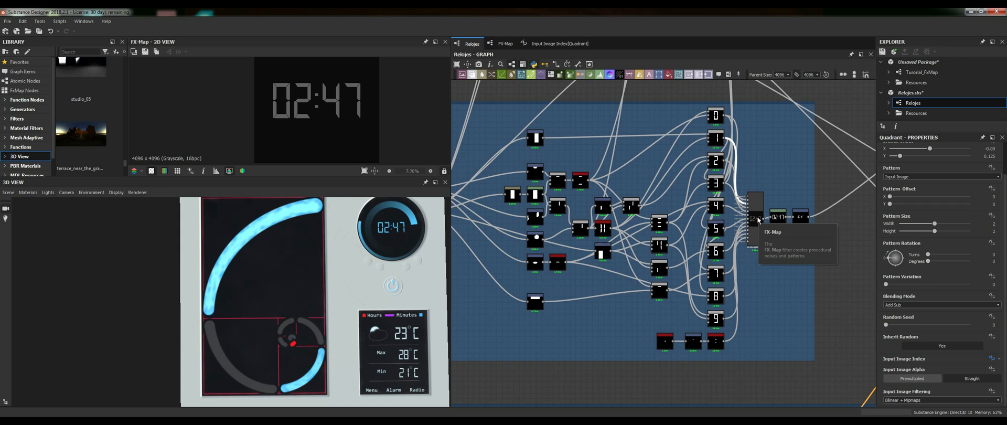
Step: Examine the Analogue frame of the Relojes graph, from its Gradient Circular and ring Blend nodes to the FX-Map
middle_click_drag(651, 326, 686, 217)
scroll(671, 270, "down", 3)
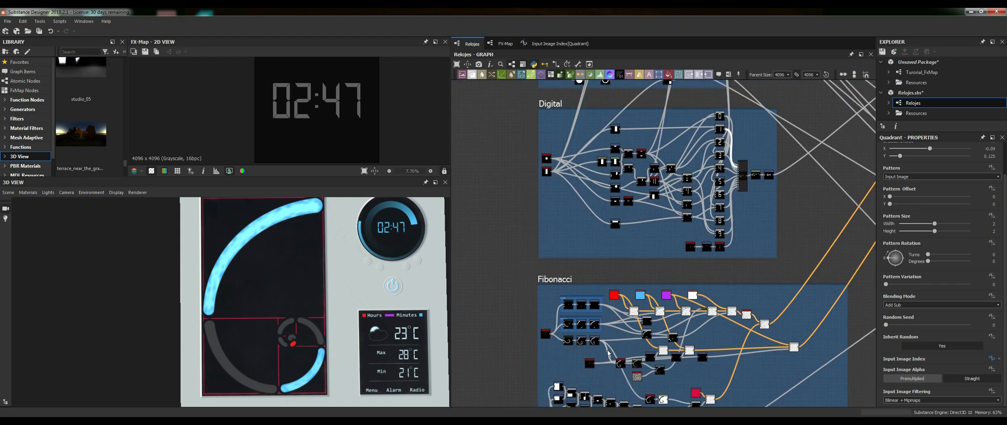
middle_click_drag(606, 350, 597, 283)
middle_click_drag(626, 219, 626, 347)
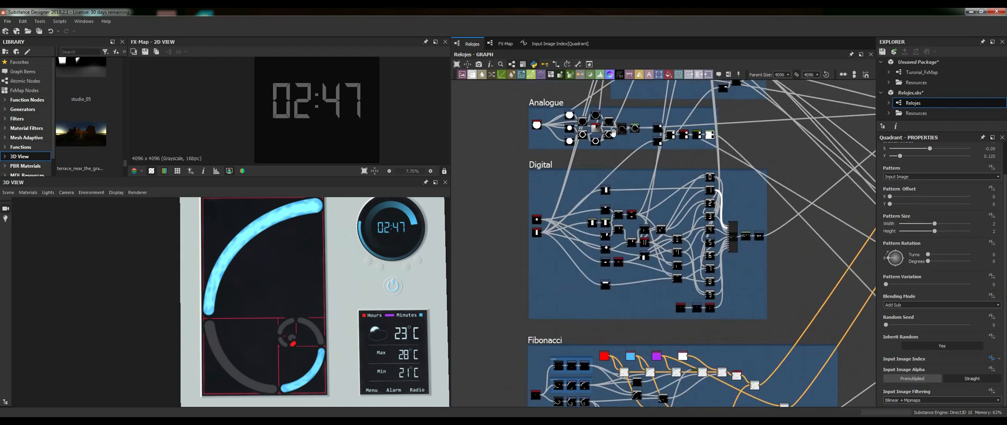
scroll(579, 108, "up", 5)
middle_click_drag(753, 211, 703, 240)
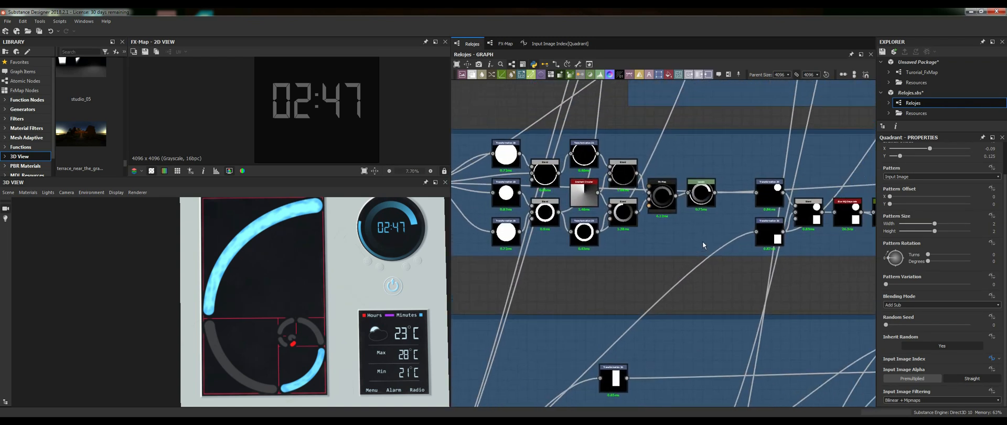
scroll(702, 239, "up", 1)
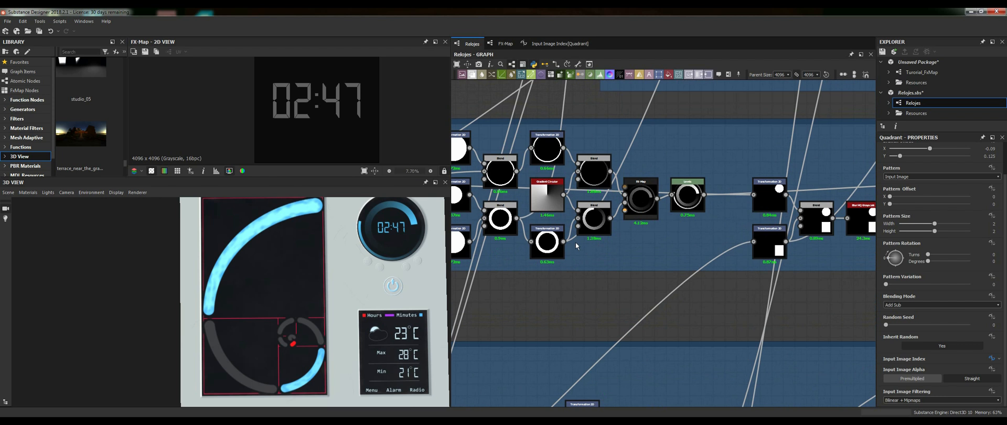
scroll(598, 229, "up", 2)
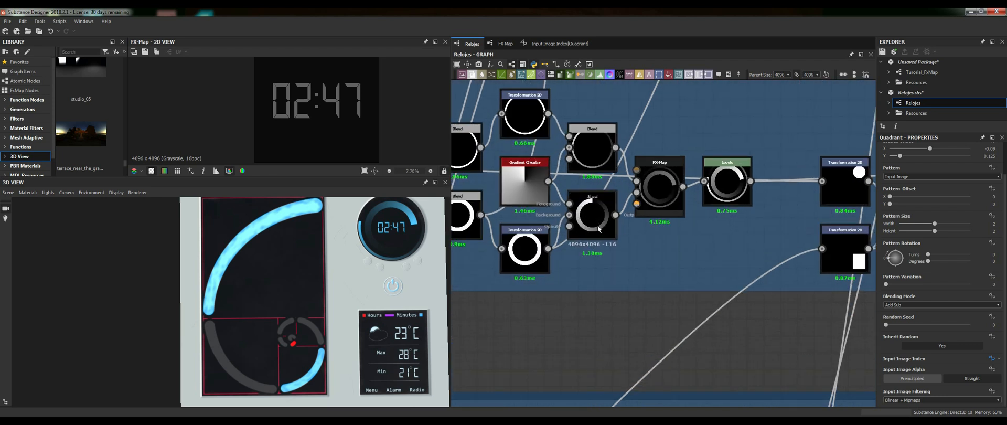
scroll(597, 229, "up", 1)
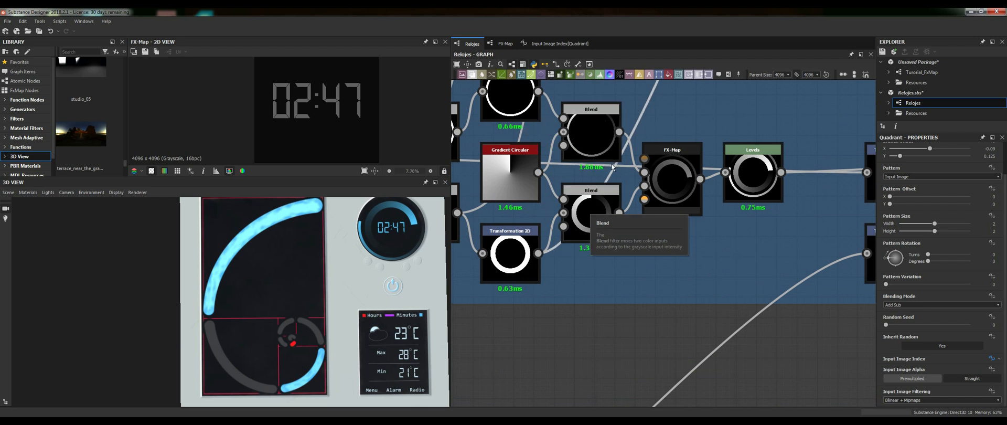
Step: Open the Analogue FX-Map for editing and show its output in the 2D view
left_click(677, 182)
right_click(674, 158)
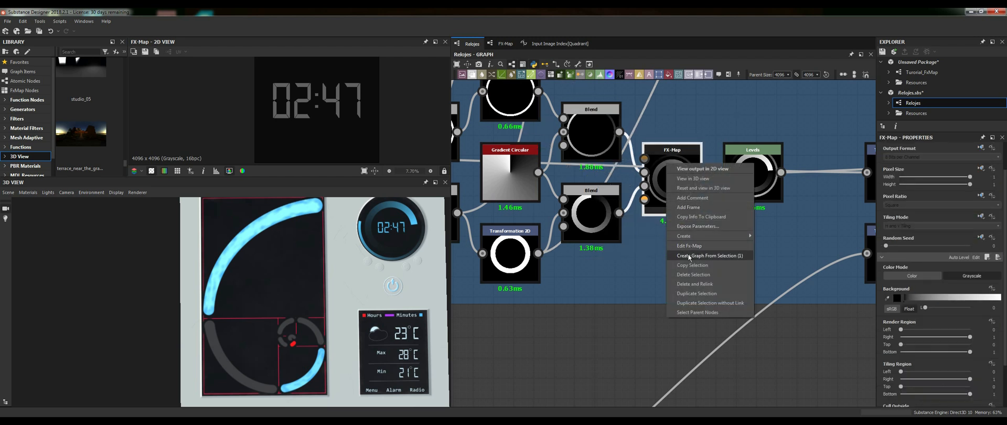
left_click(690, 244)
scroll(675, 297, "down", 3)
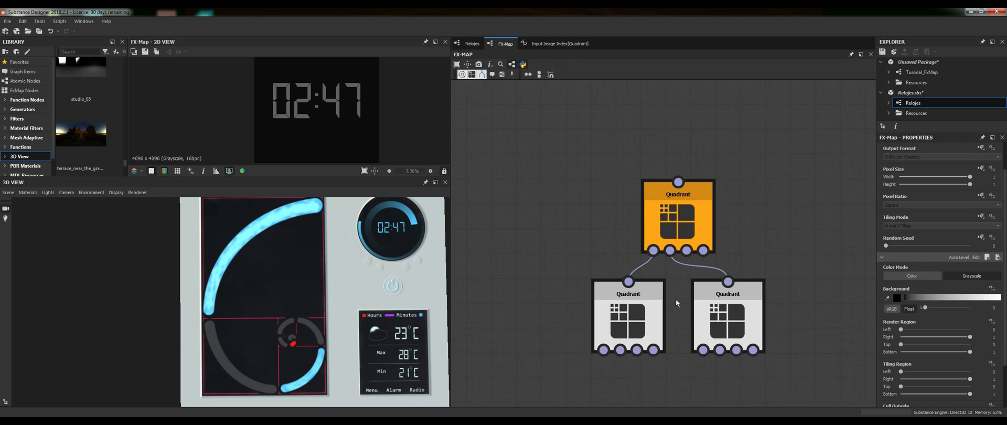
middle_click_drag(675, 298, 628, 255)
left_click(592, 274)
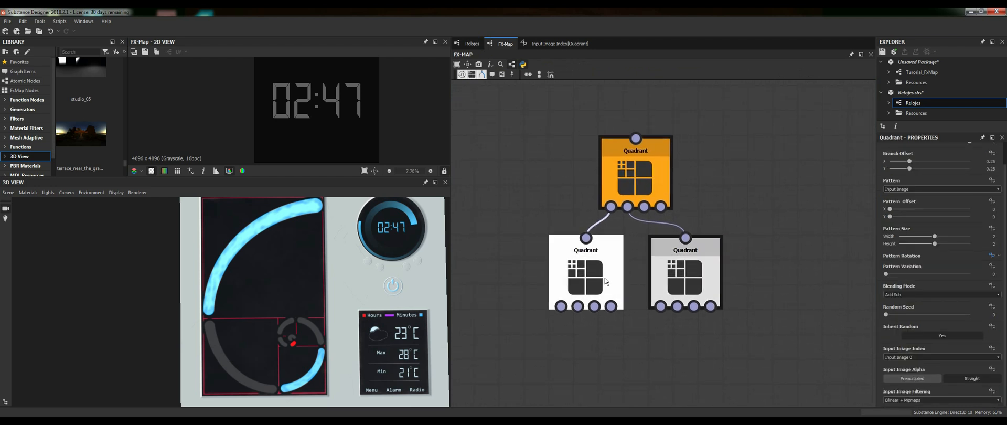
left_click(472, 43)
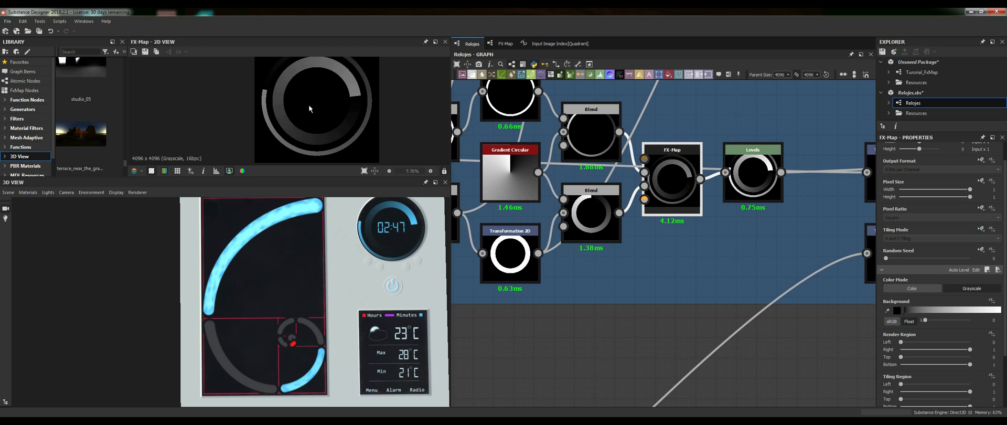
left_click(506, 44)
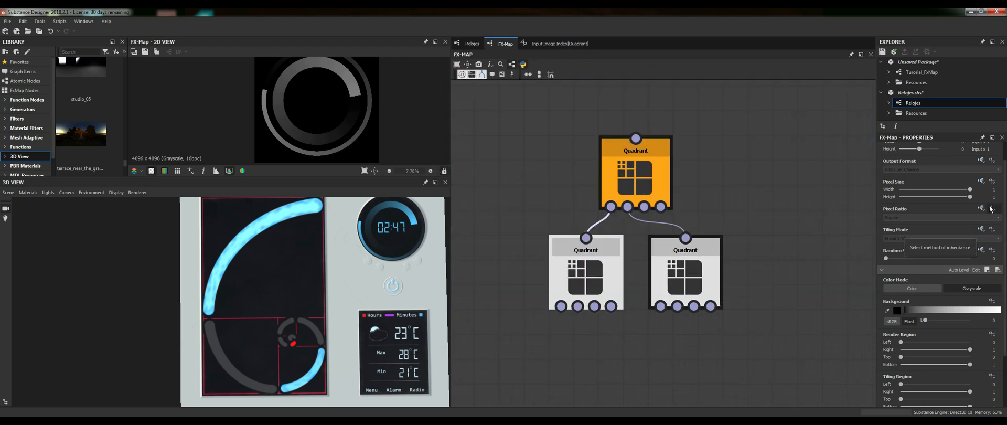
Step: Compare the parameters of the two child Quadrants in the Analogue FX-Map with the rings in the 2D view
scroll(928, 235, "up", 1)
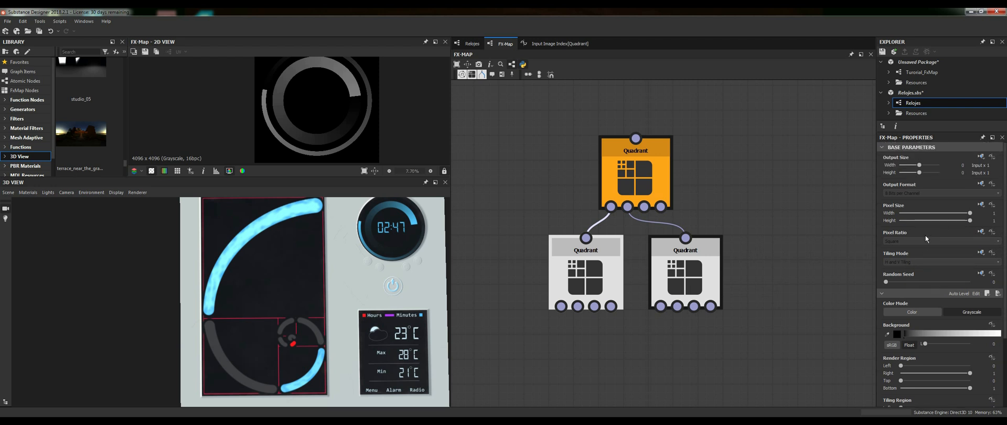
left_click(586, 275)
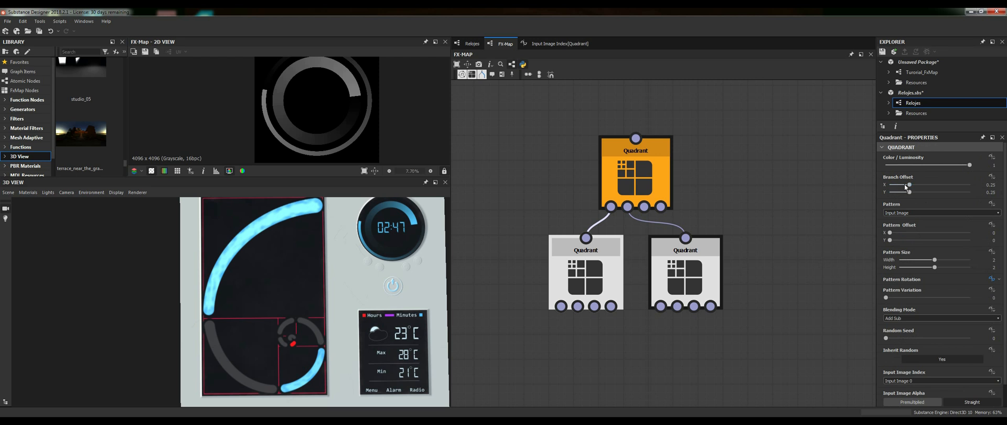
left_click(698, 253)
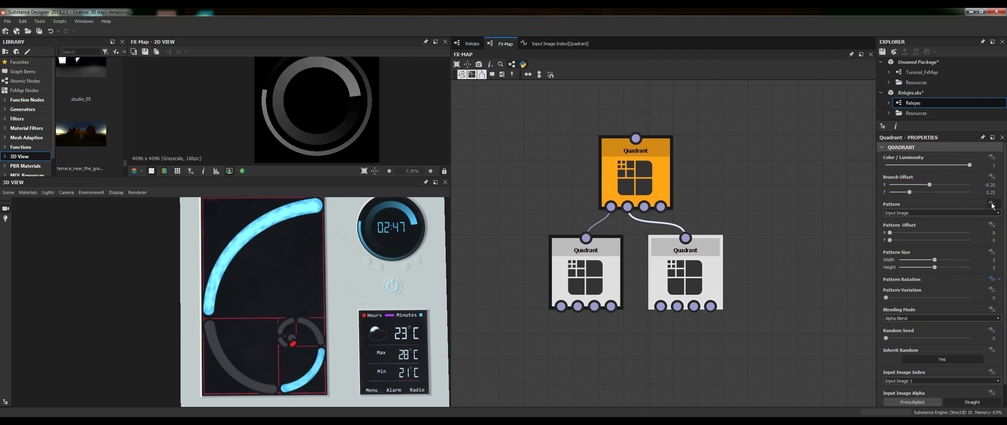
scroll(356, 145, "up", 1)
scroll(356, 148, "down", 2)
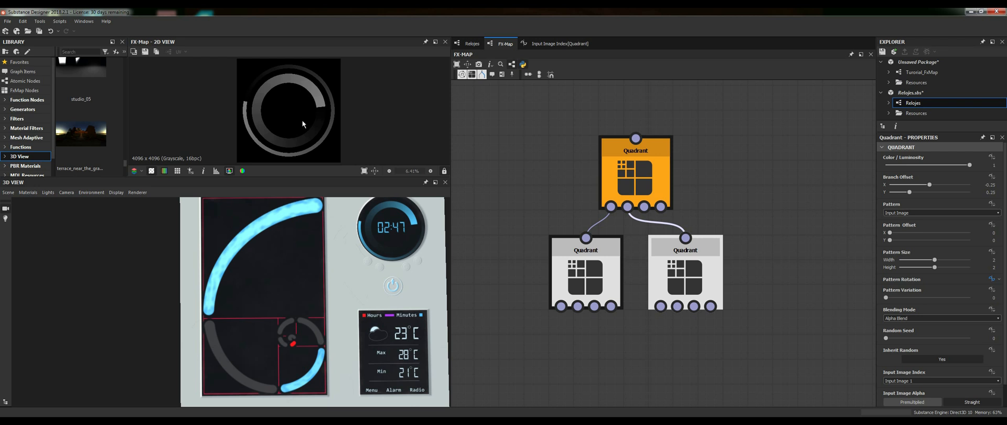
left_click(596, 261)
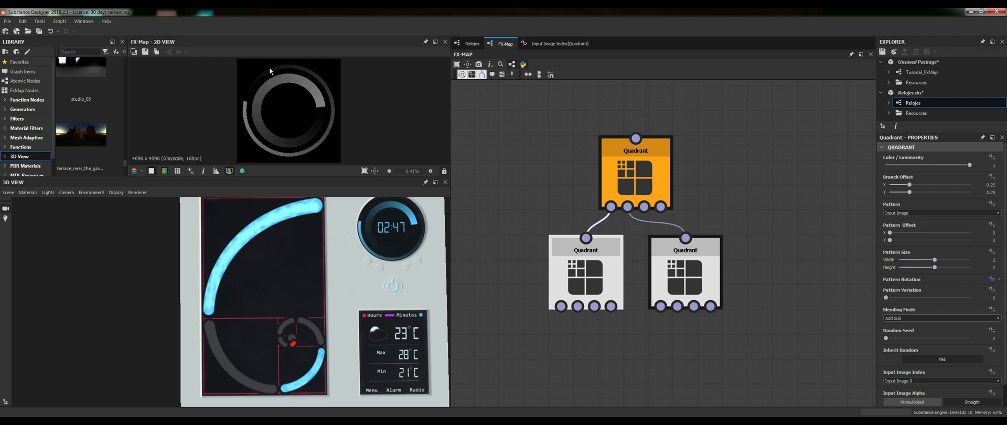
Step: Return to the Relojes graph and review the Analogue, Digital, Buttons and Screen frames
left_click(472, 44)
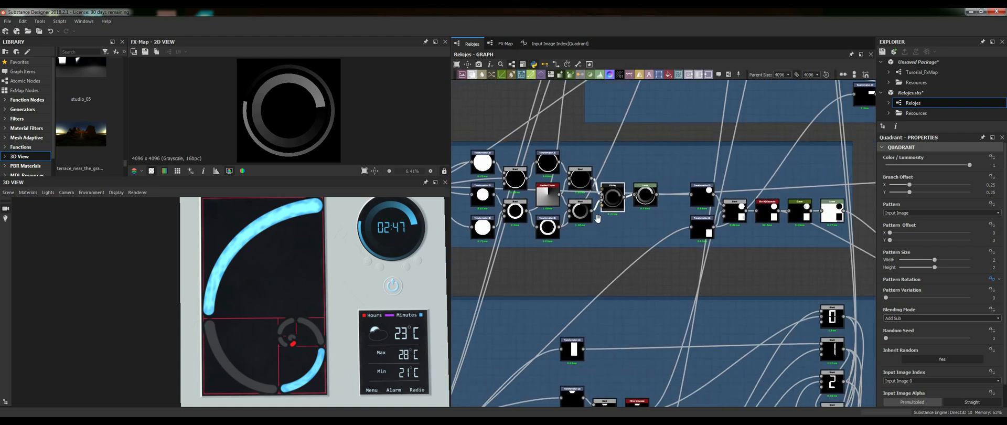
scroll(597, 217, "down", 2)
scroll(651, 244, "down", 3)
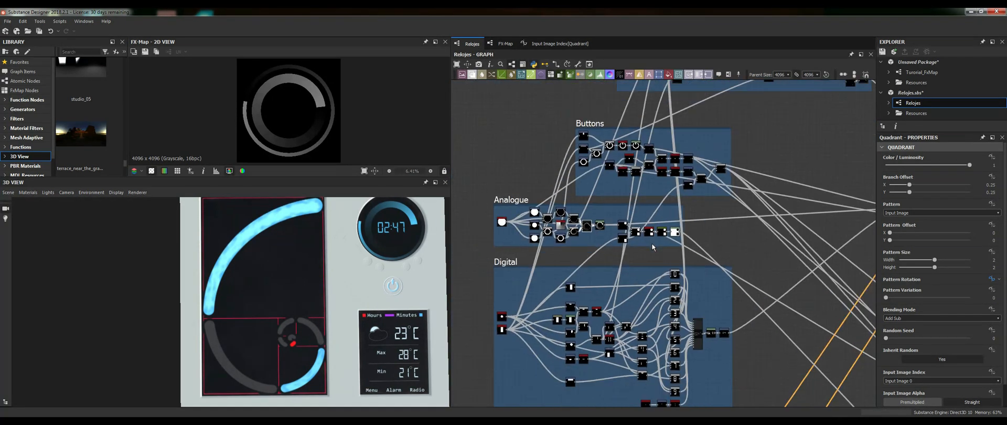
scroll(652, 244, "down", 2)
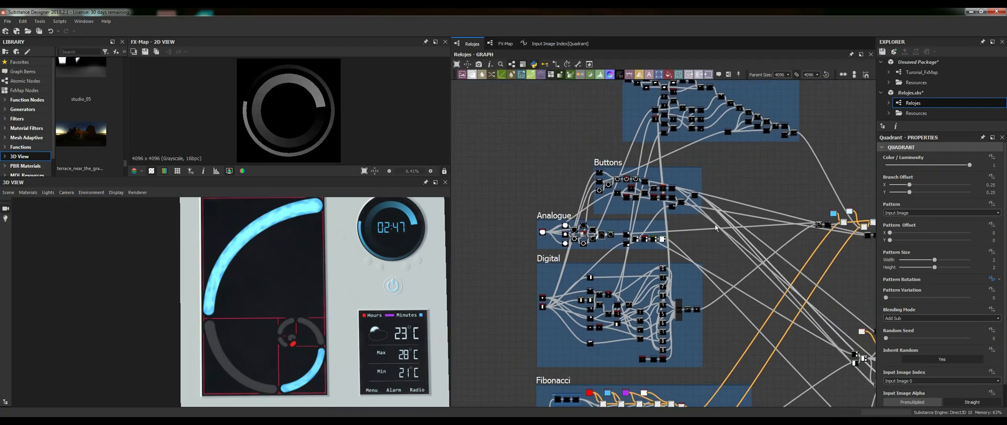
middle_click_drag(722, 218, 672, 273)
scroll(627, 117, "up", 5)
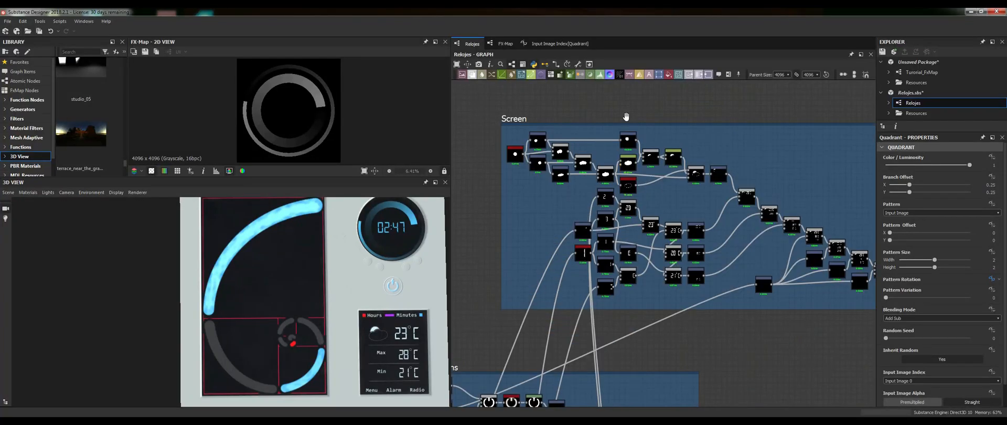
scroll(719, 231, "up", 1)
scroll(719, 229, "down", 3)
scroll(732, 244, "down", 1)
Step: Examine the unframed nodes that combine the Relojes frames, from the colour blends to the final material chain
middle_click_drag(732, 243, 459, 100)
scroll(726, 301, "up", 1)
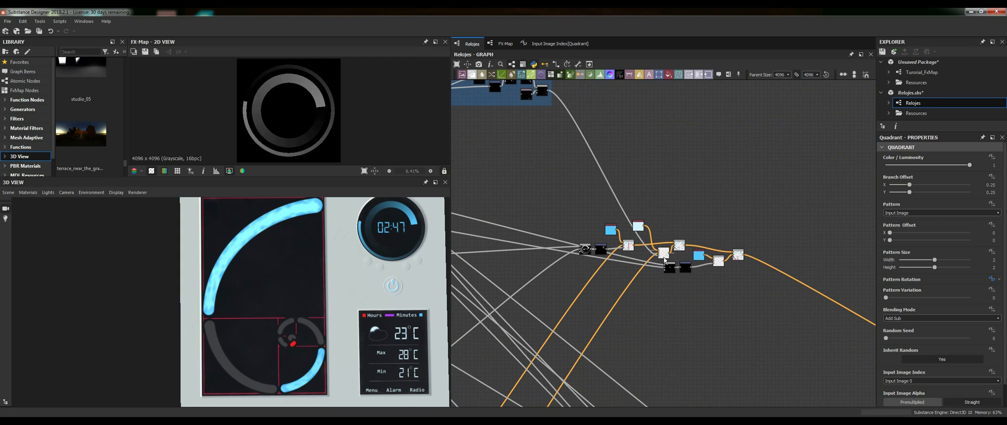
scroll(664, 259, "up", 2)
scroll(667, 259, "up", 1)
scroll(667, 257, "up", 2)
middle_click_drag(763, 376, 710, 155)
scroll(710, 156, "down", 4)
scroll(710, 156, "down", 2)
middle_click_drag(726, 320, 583, 152)
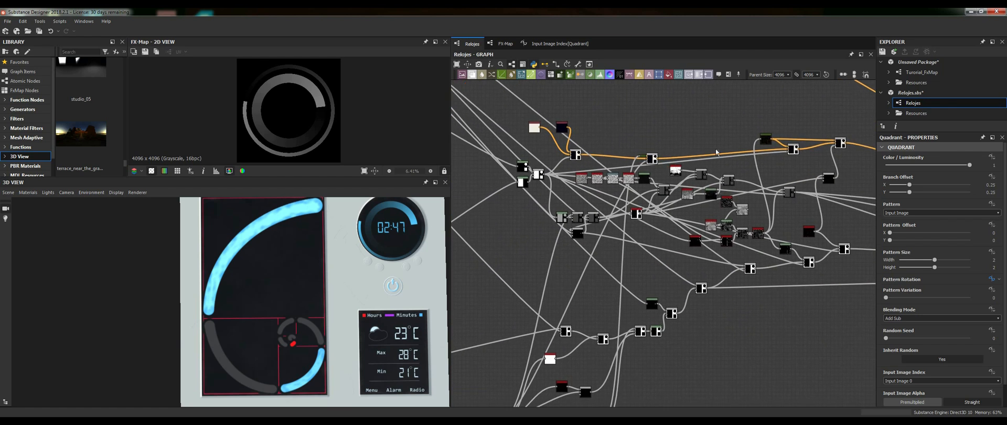
middle_click_drag(750, 244, 712, 236)
Step: Inspect the clock panel in the 3D view from an oblique angle and from the front, and show the whole Relojes graph
left_click_drag(397, 304, 495, 243)
scroll(192, 253, "up", 5)
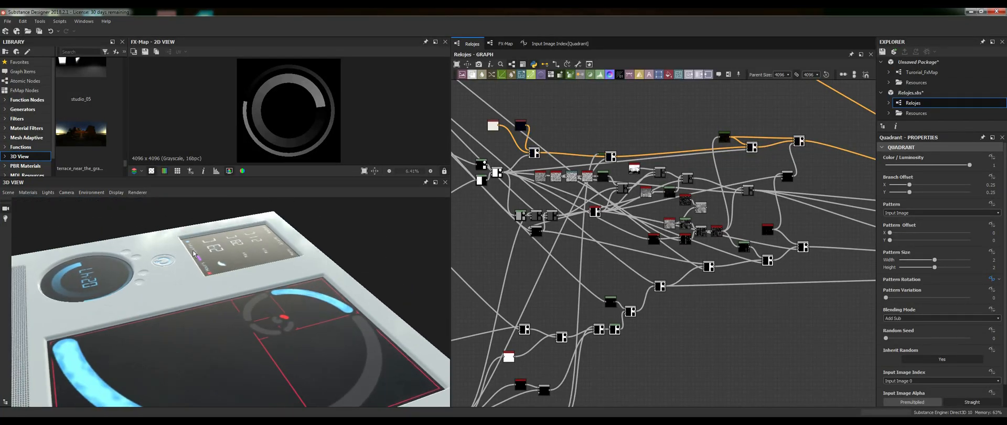
left_click_drag(193, 254, 243, 342)
scroll(221, 273, "up", 3)
right_click_drag(243, 341, 243, 331)
middle_click_drag(244, 331, 269, 336)
right_click_drag(270, 335, 272, 324)
middle_click_drag(299, 313, 287, 310)
left_click_drag(287, 310, 290, 308)
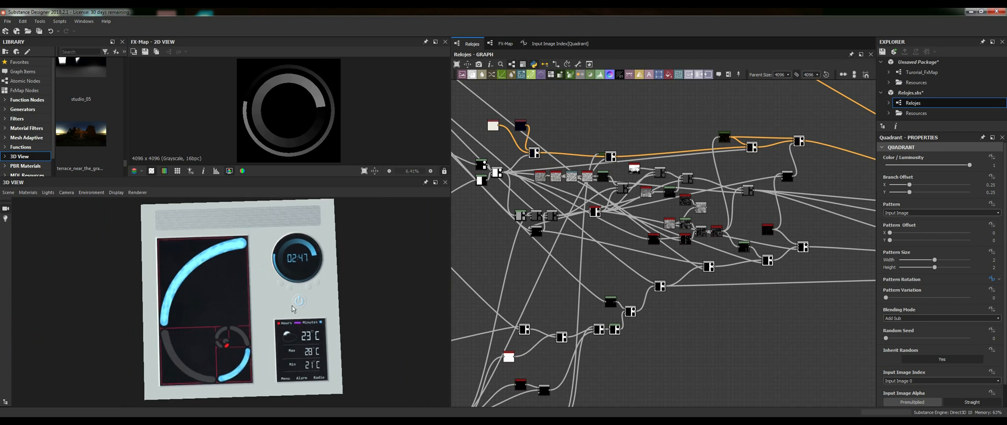
scroll(637, 277, "down", 5)
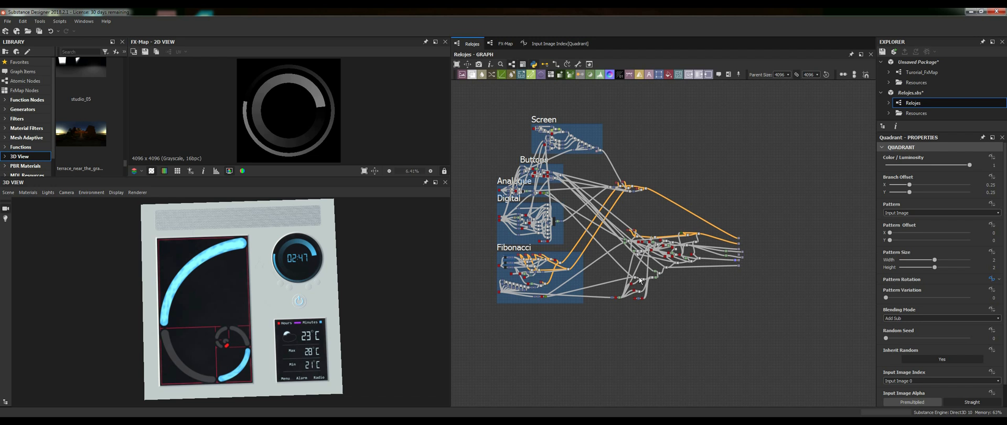
left_click_drag(377, 298, 372, 315)
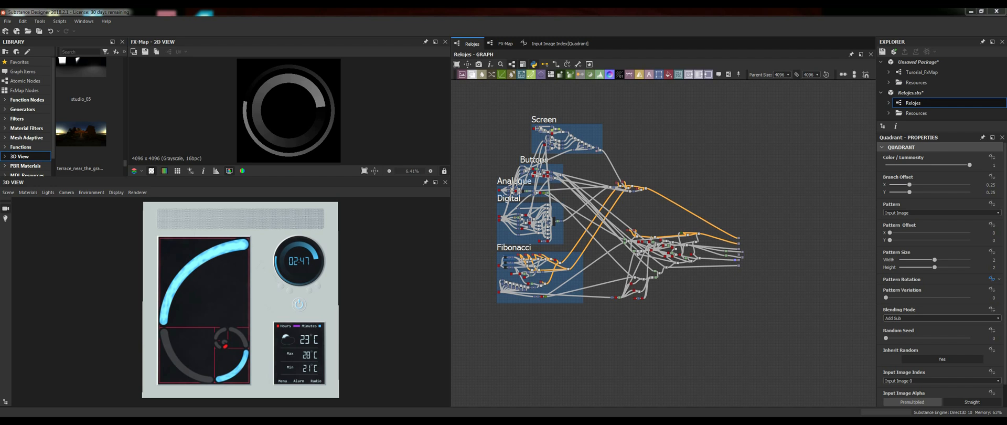